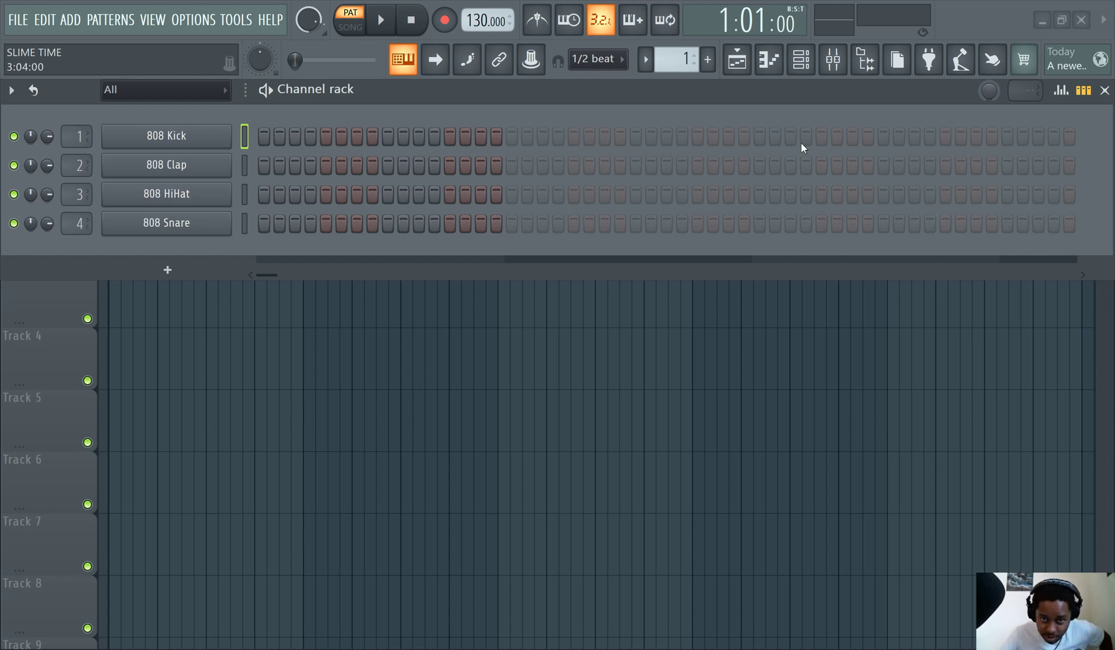
Step: Open the piano roll
left_click(774, 68)
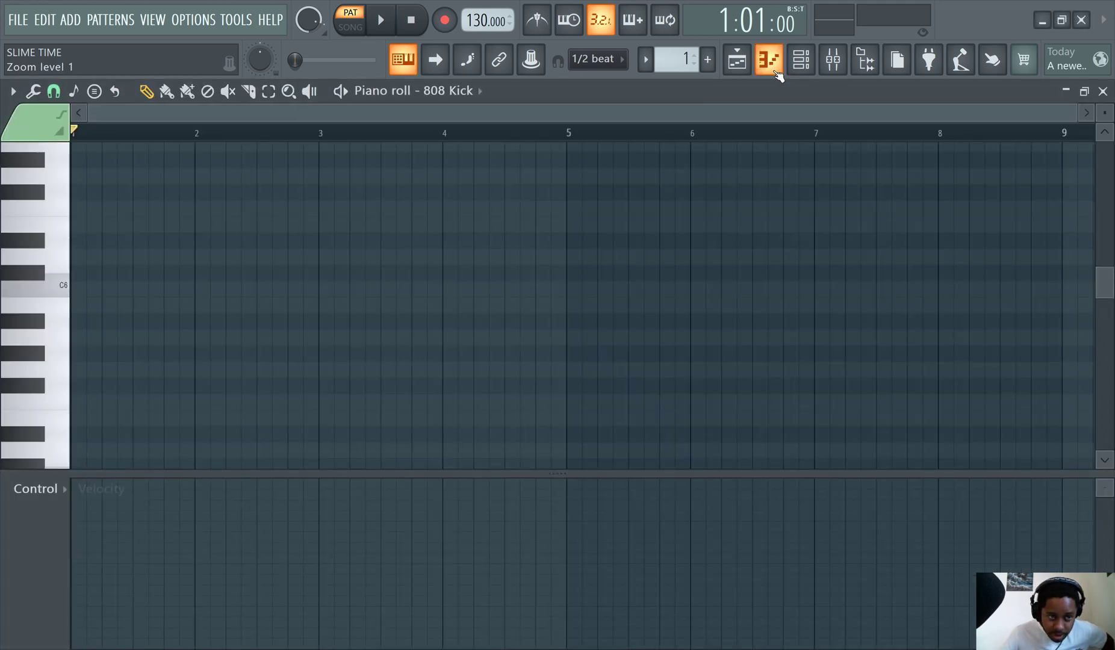
left_click(774, 71)
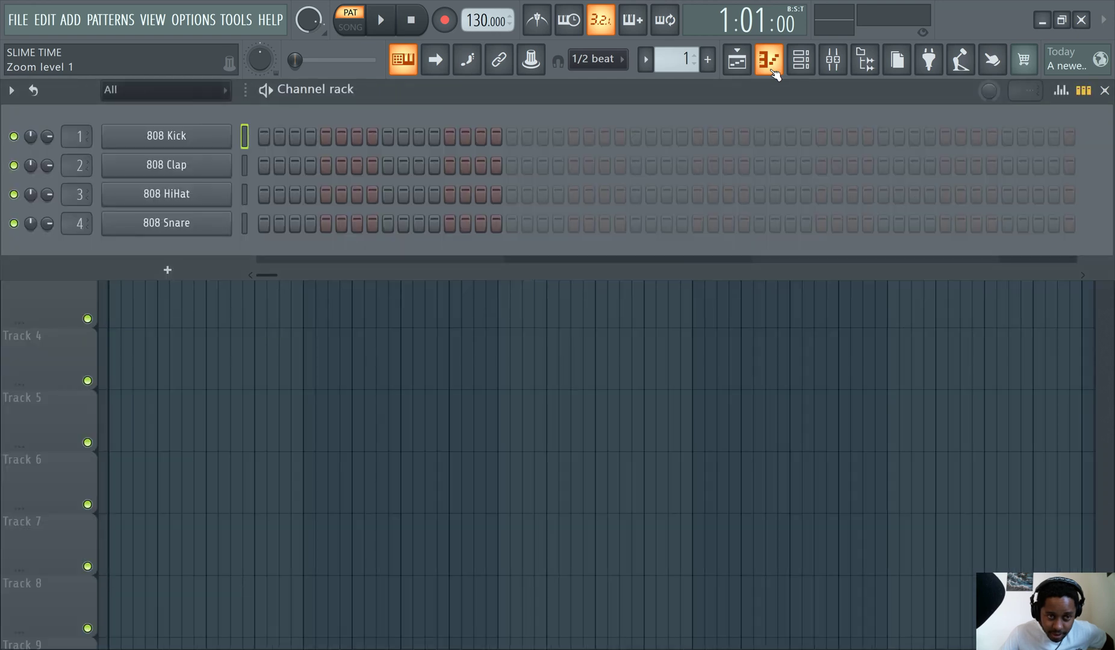
left_click(774, 71)
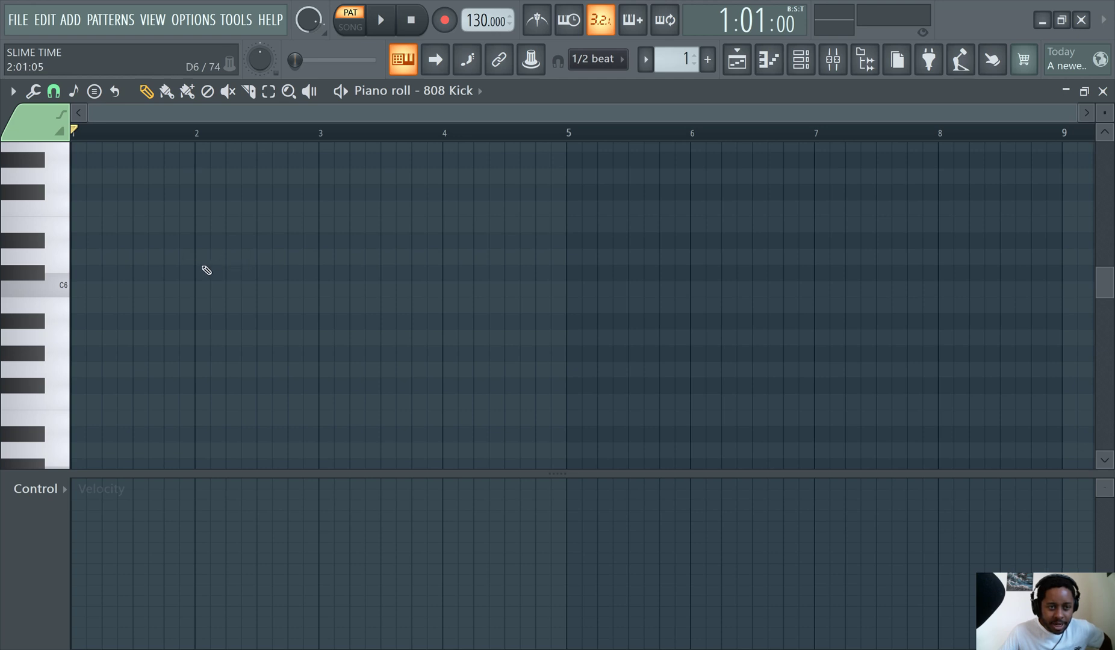
Step: Switch playback from PAT to SONG mode and show the channel rack
left_click(351, 27)
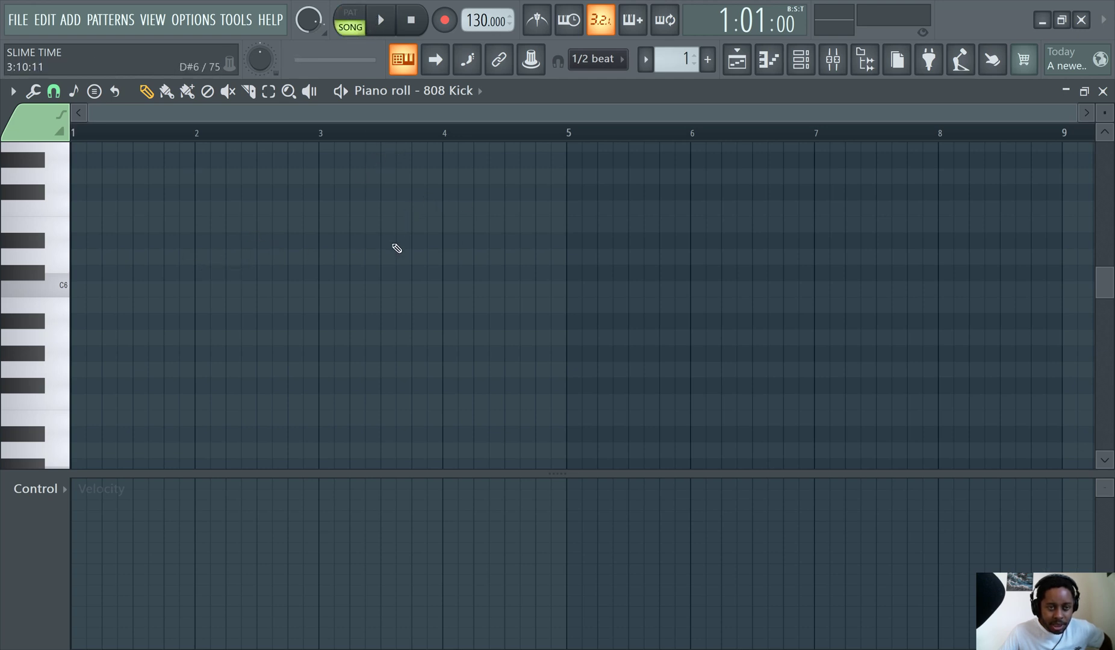
scroll(236, 277, "down", 1)
scroll(236, 277, "up", 1)
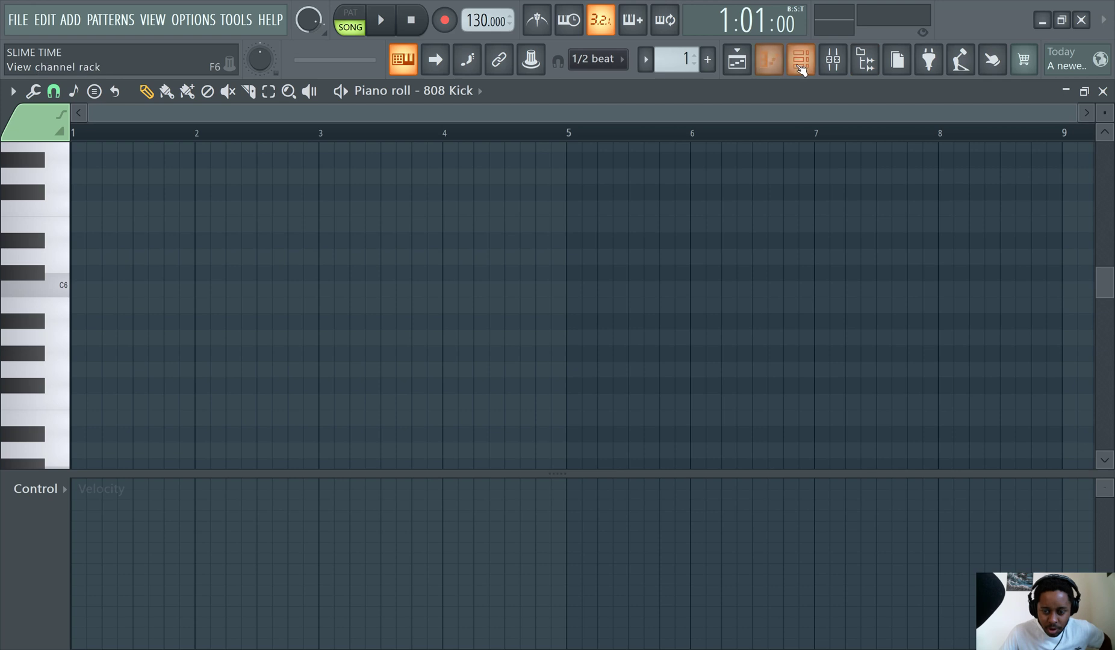
left_click(801, 68)
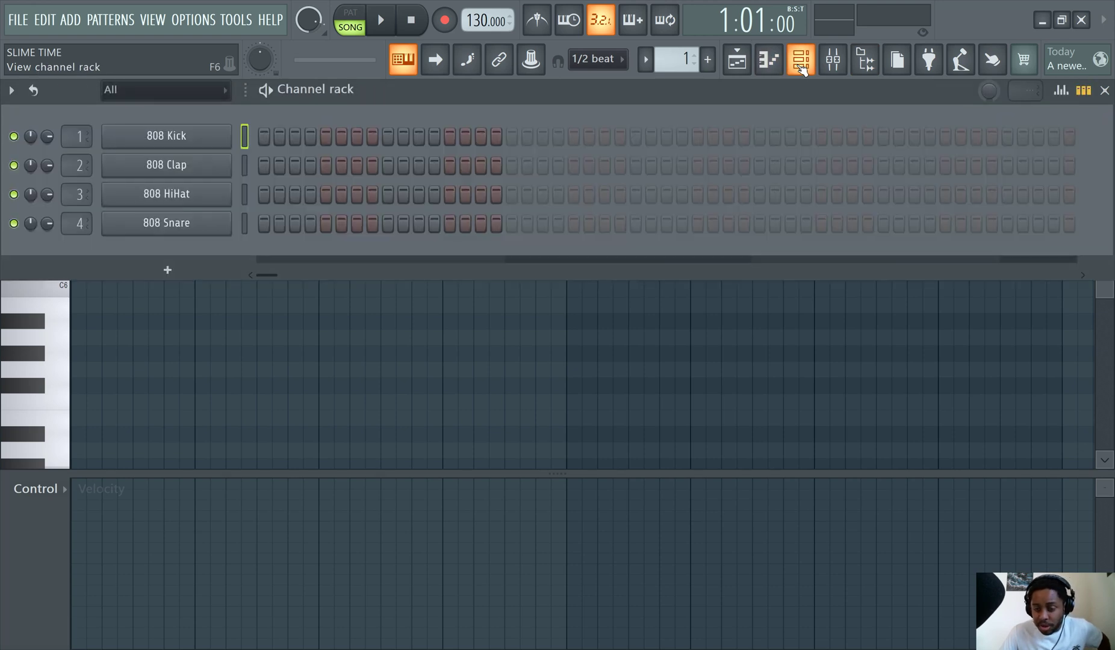
Step: Add a Sytrus channel and load its Nucleon > Keyboard > Soft E Piano preset
left_click(70, 20)
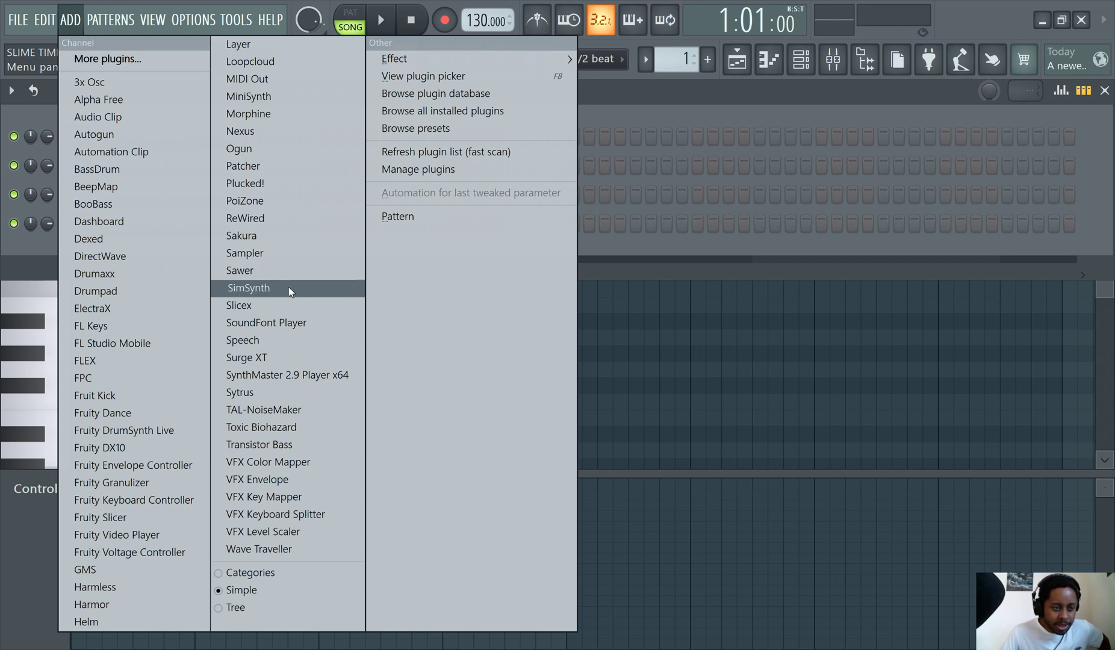
left_click(255, 393)
left_click_drag(818, 249, 815, 120)
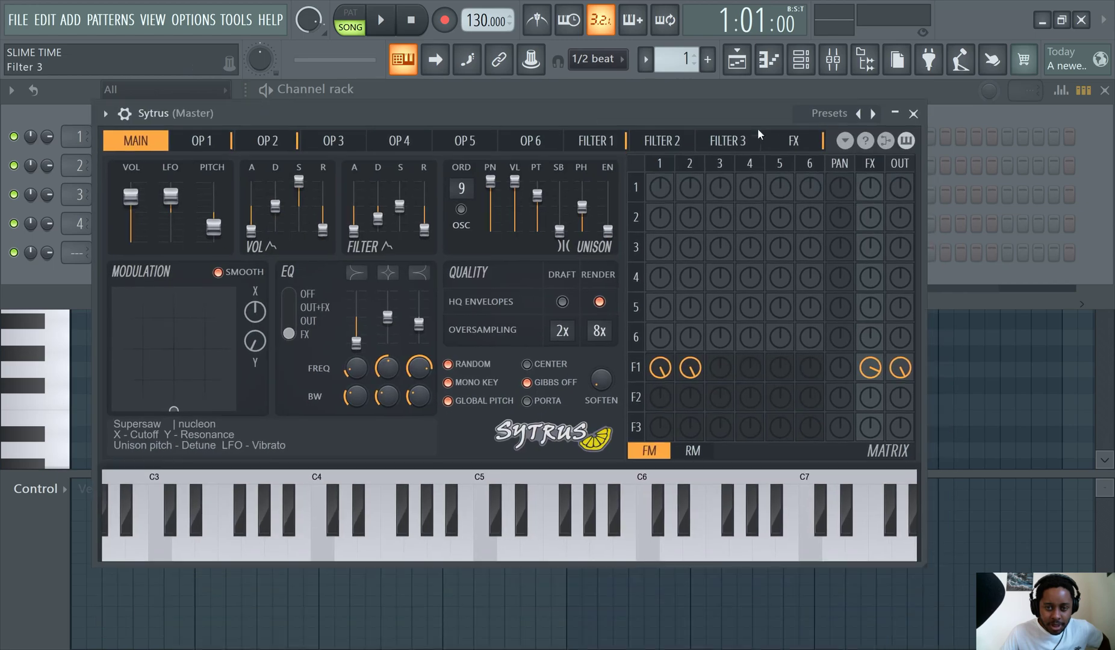
left_click(816, 121)
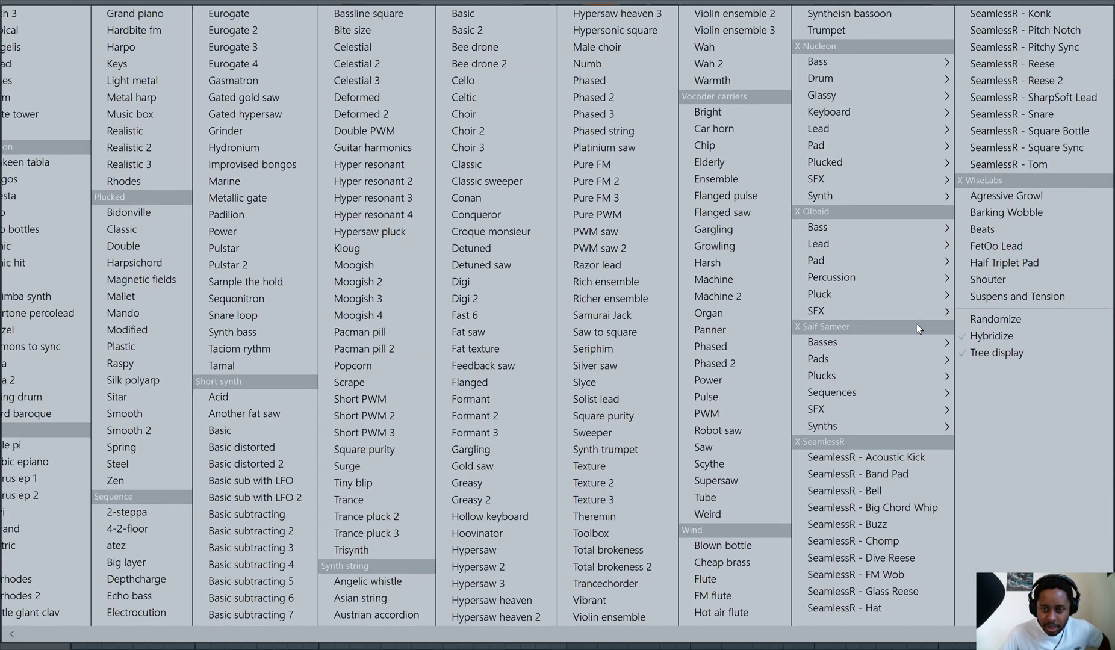
mouse_move(898, 293)
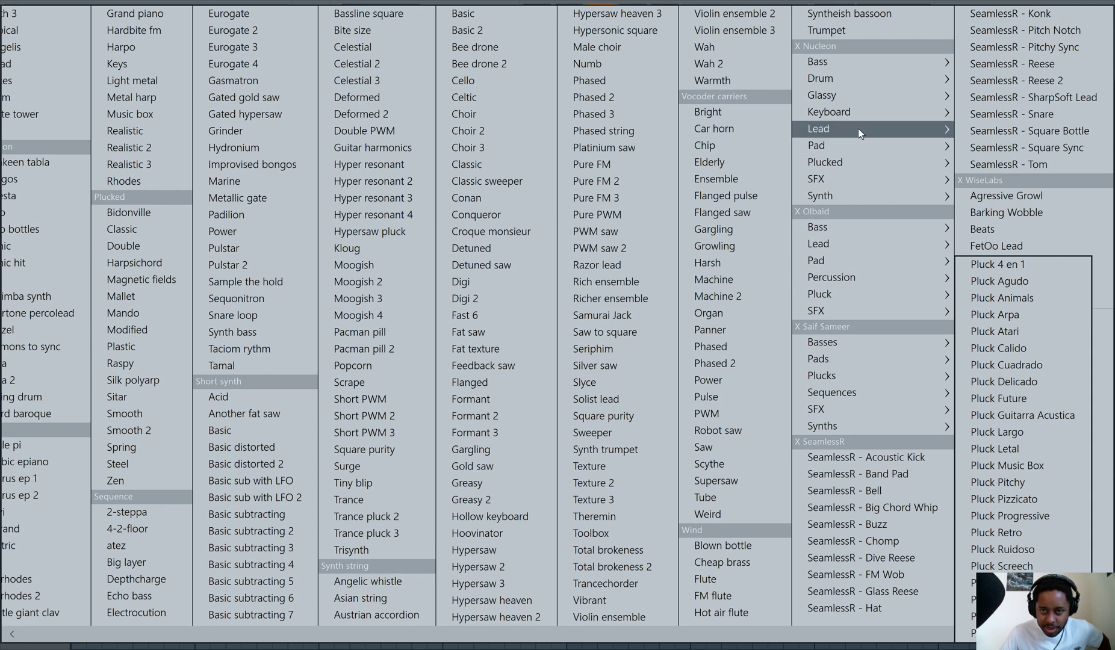
mouse_move(862, 92)
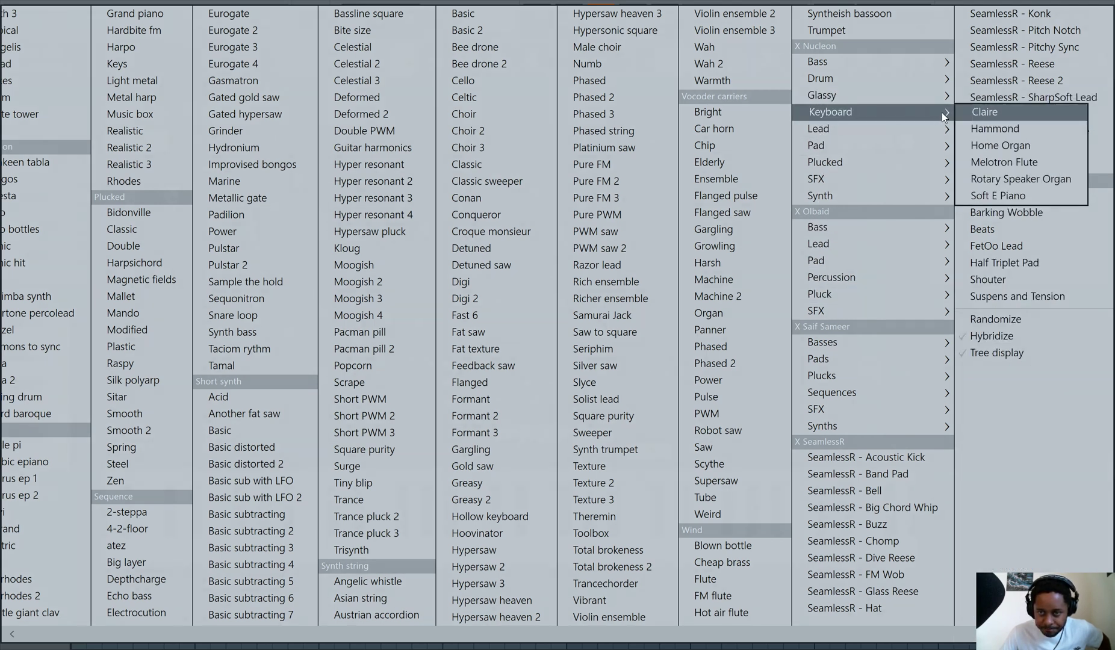
left_click(999, 195)
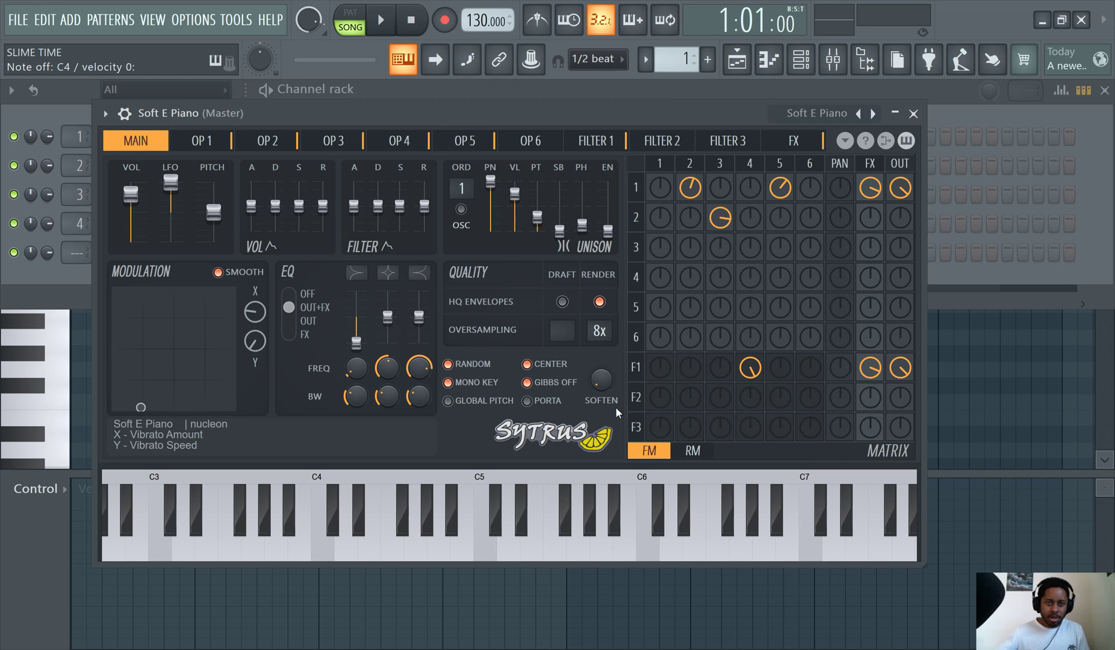
Step: Set the tempo to 175 BPM, turn on the metronome and start playback
left_click_drag(488, 20, 481, 3)
key("ctrl+m")
key("space")
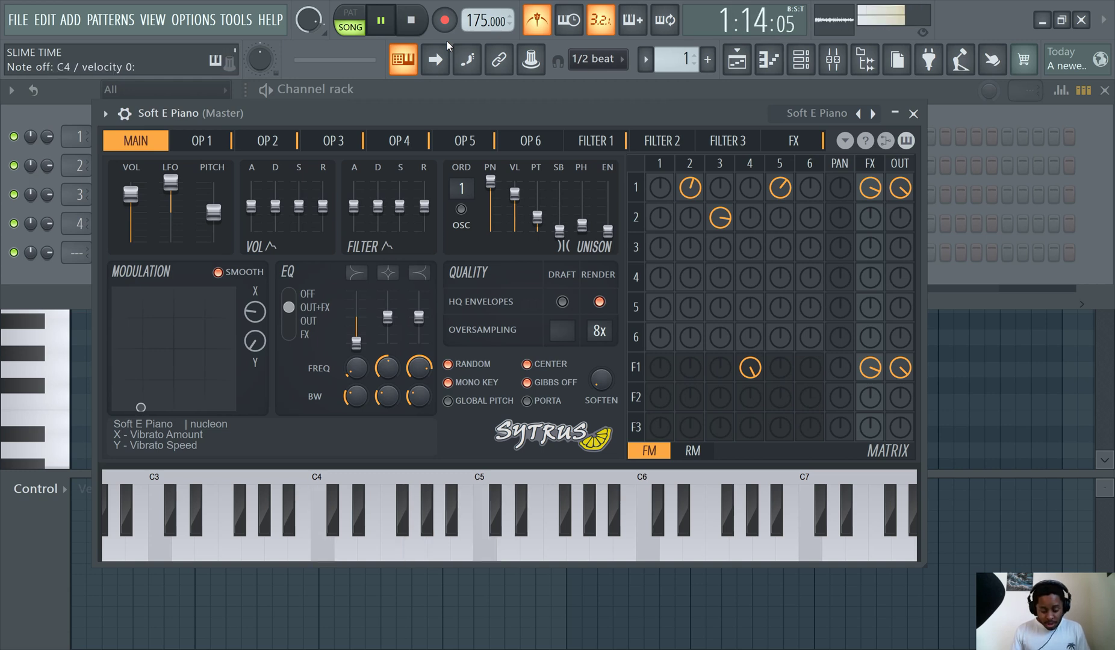
Step: Record a 63-note Soft E Piano melody with count-in, then stop and rewind to the start
left_click(411, 20)
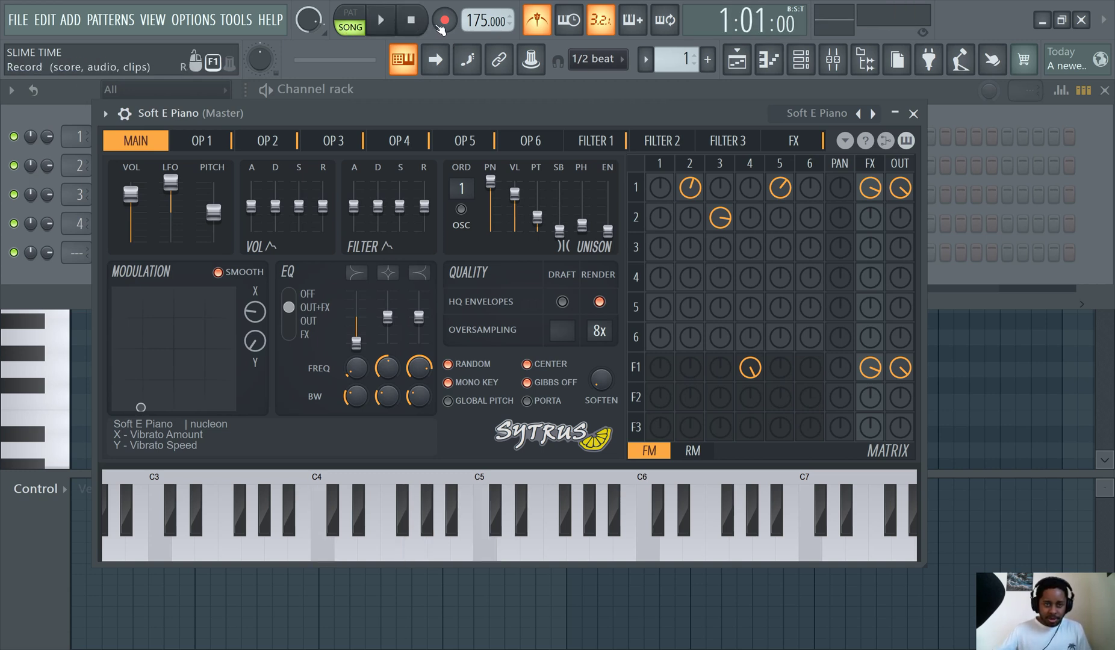
left_click(380, 21)
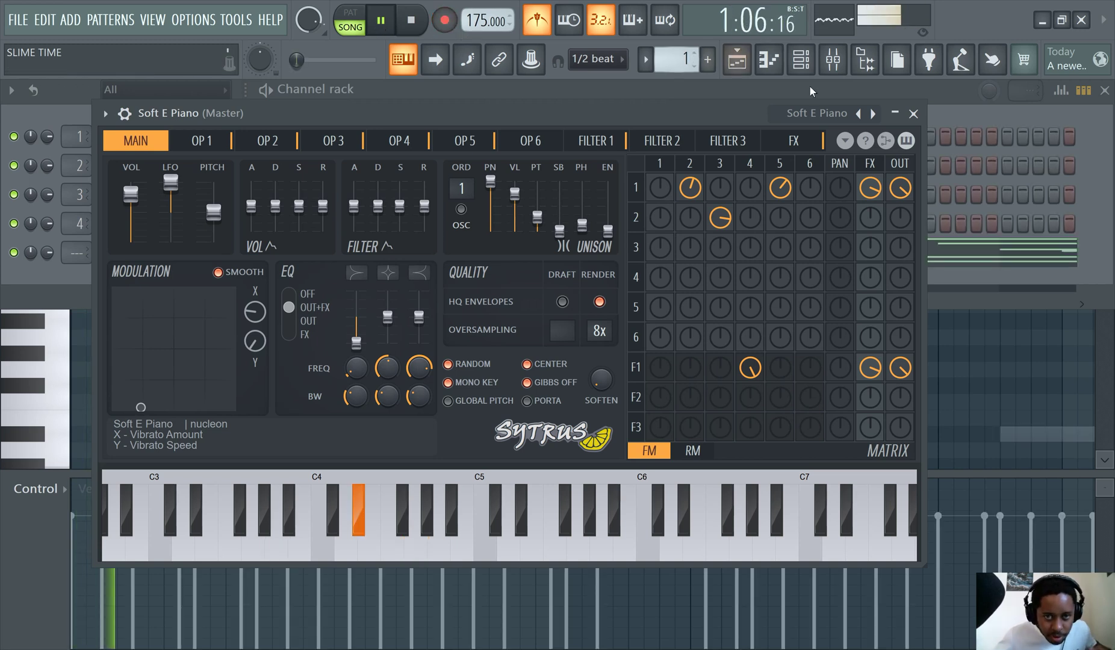
left_click(376, 18)
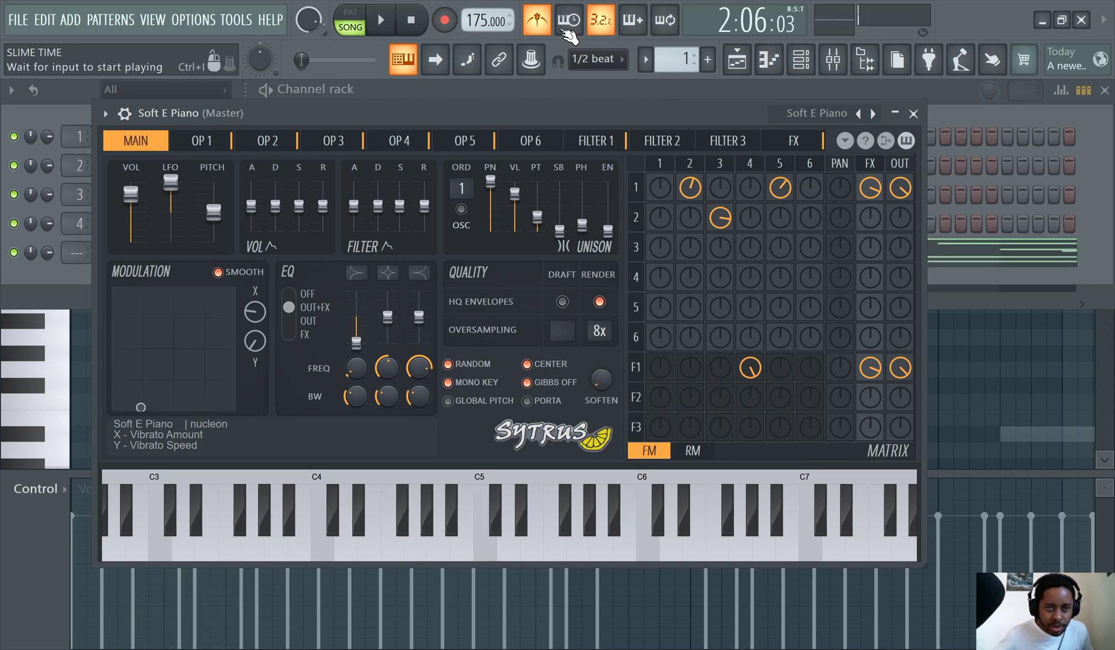
left_click(419, 25)
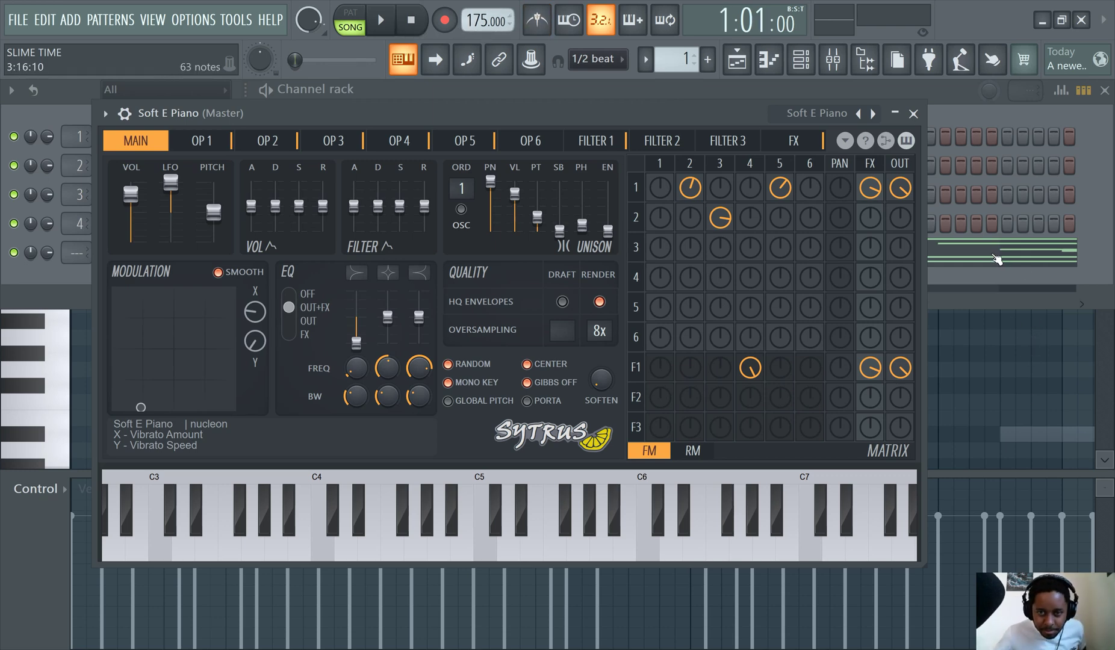
Step: Play back the recorded melody in the piano roll, then pause it
left_click(997, 258)
scroll(562, 279, "up", 4)
scroll(450, 217, "down", 4)
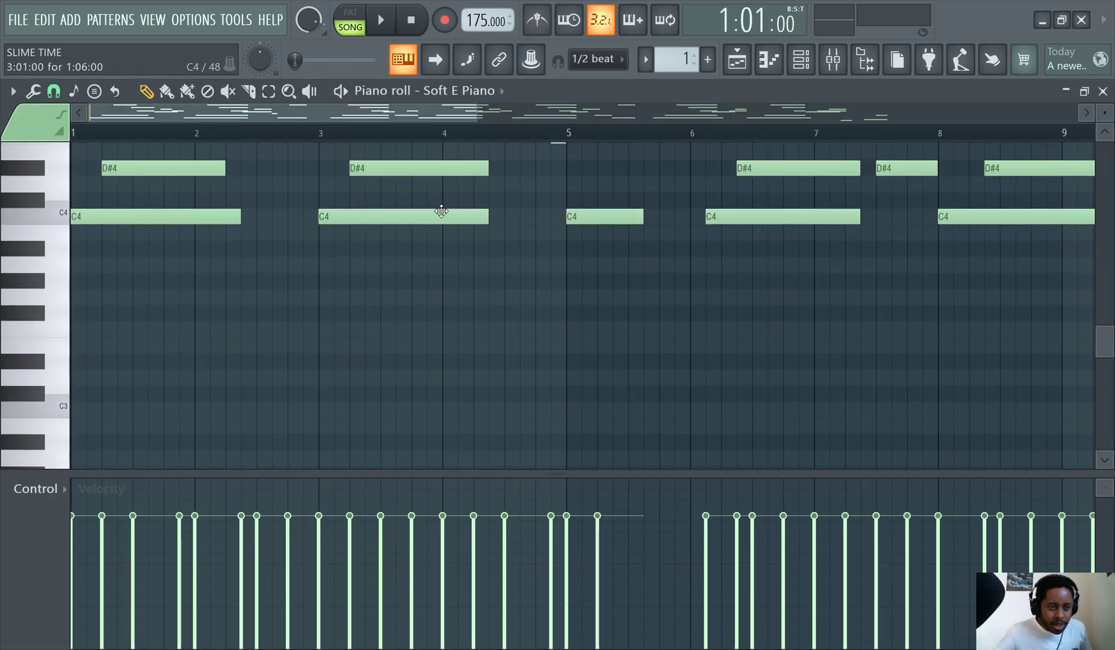
scroll(440, 209, "up", 3)
scroll(317, 197, "up", 3)
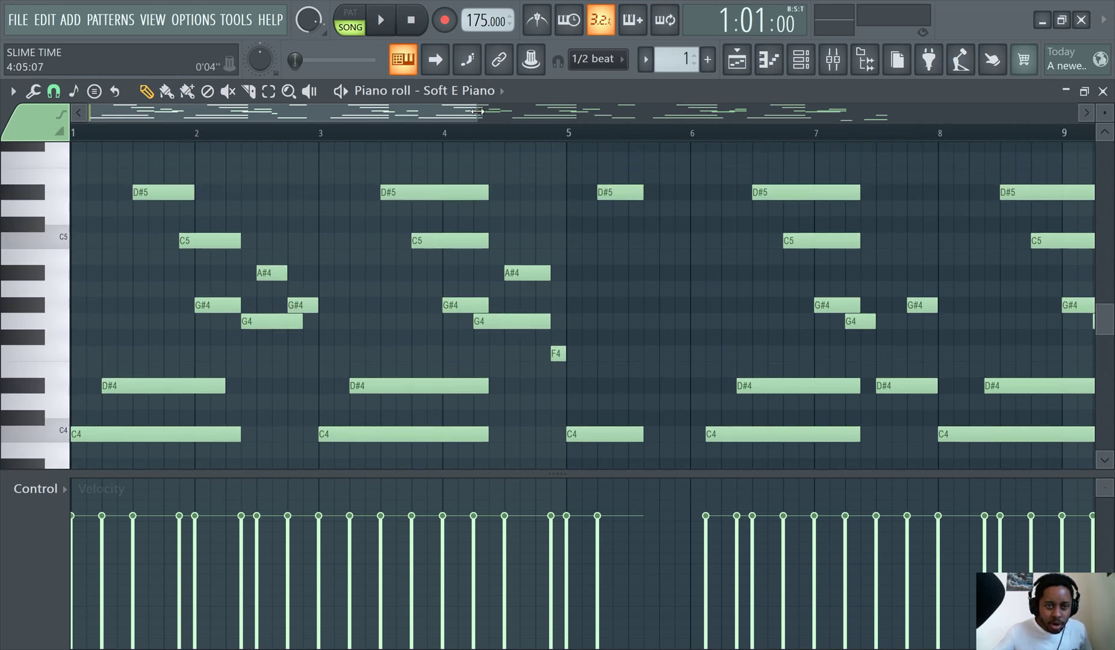
left_click_drag(477, 112, 1008, 151)
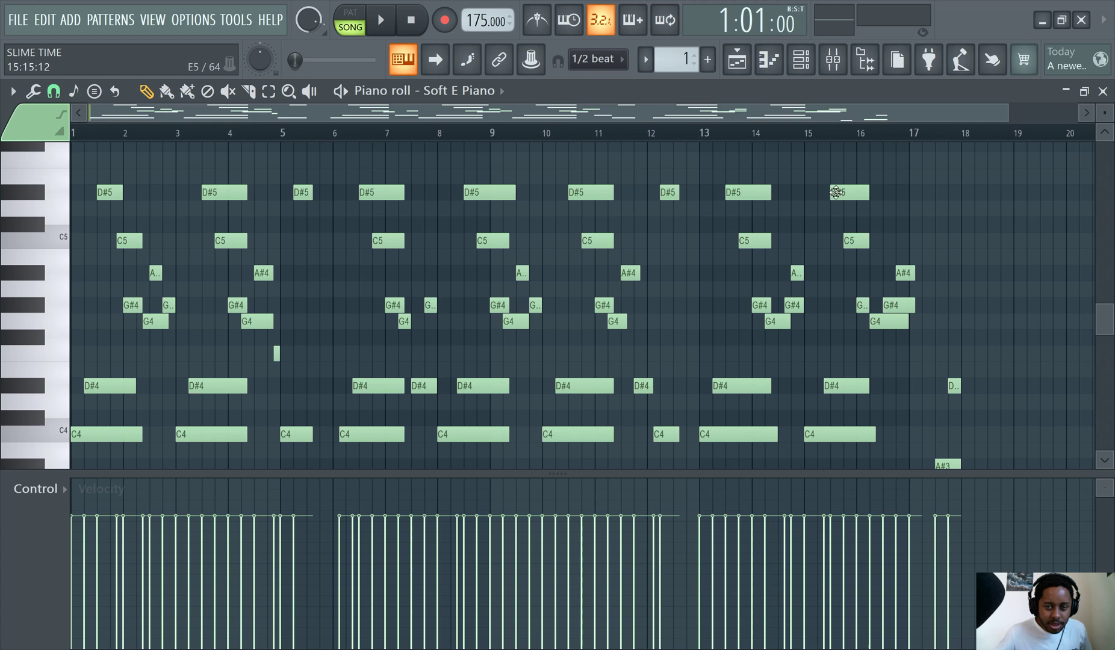
scroll(789, 211, "down", 3)
left_click(384, 20)
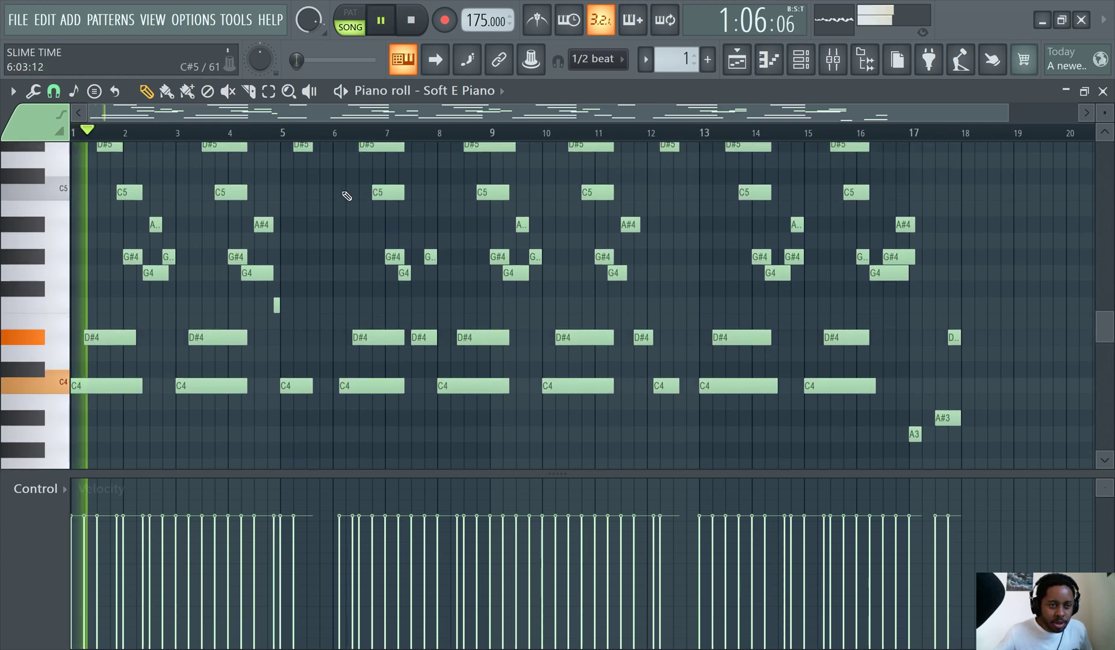
scroll(231, 212, "up", 3)
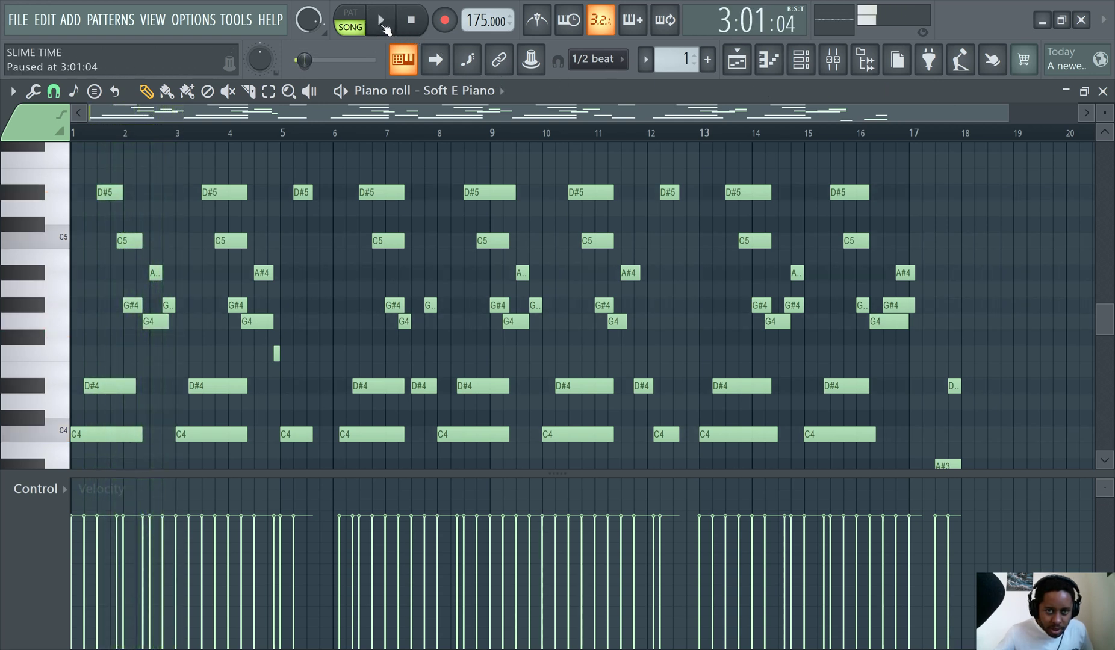
key("ctrl+space")
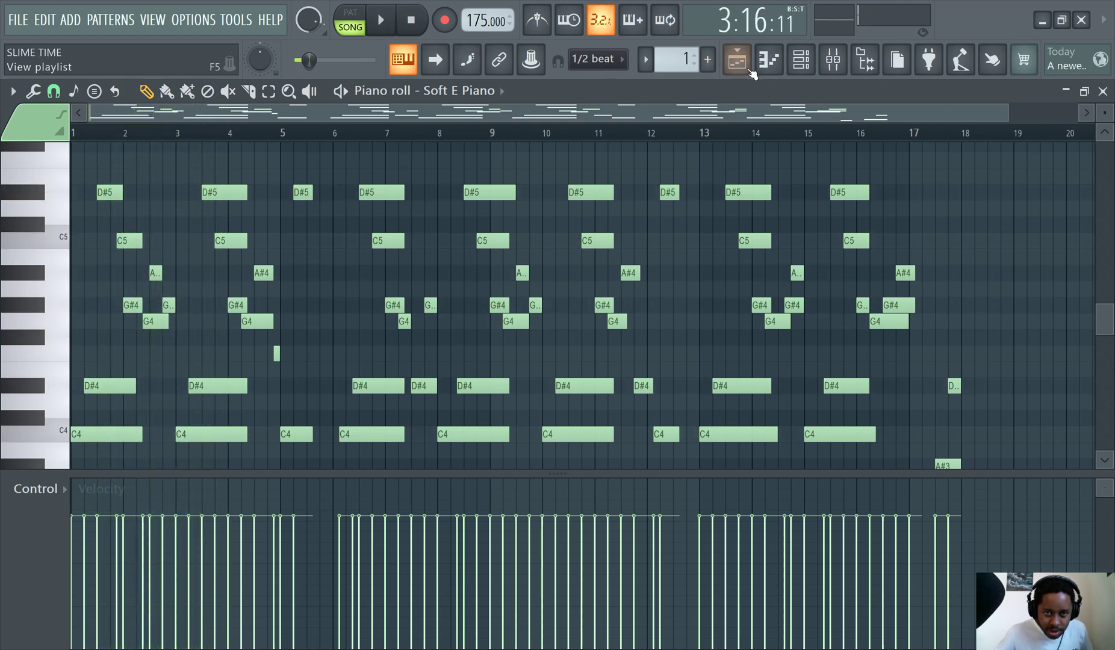
Step: In the playlist, replace the Pattern 1 clip at bar 1 of Track 1 and open its notes
left_click(749, 69)
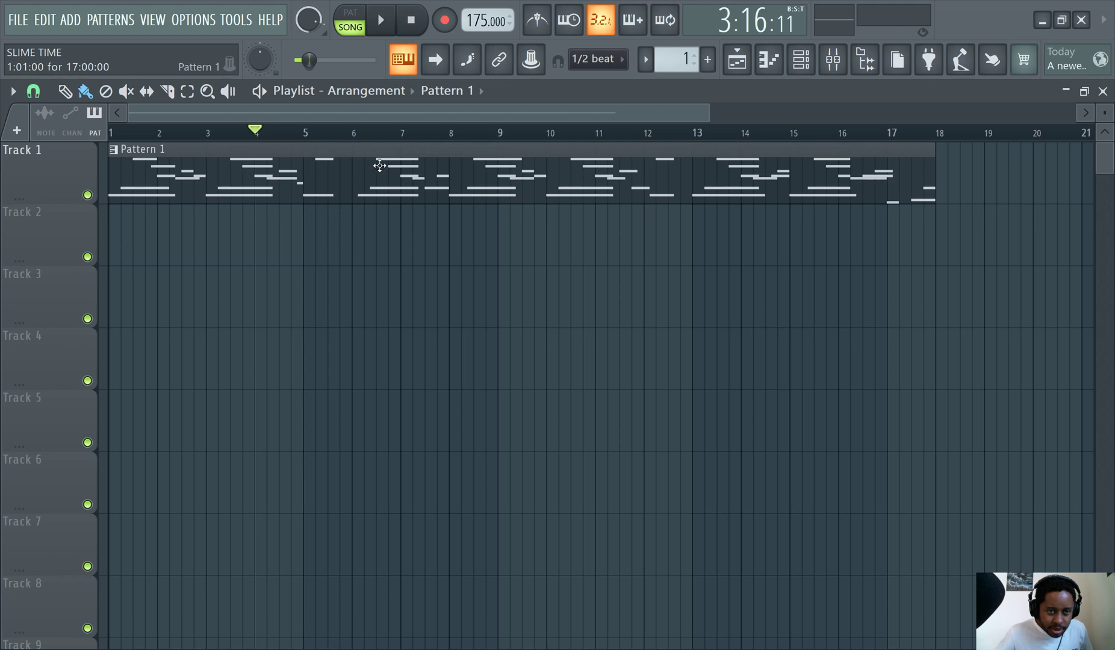
right_click(294, 174)
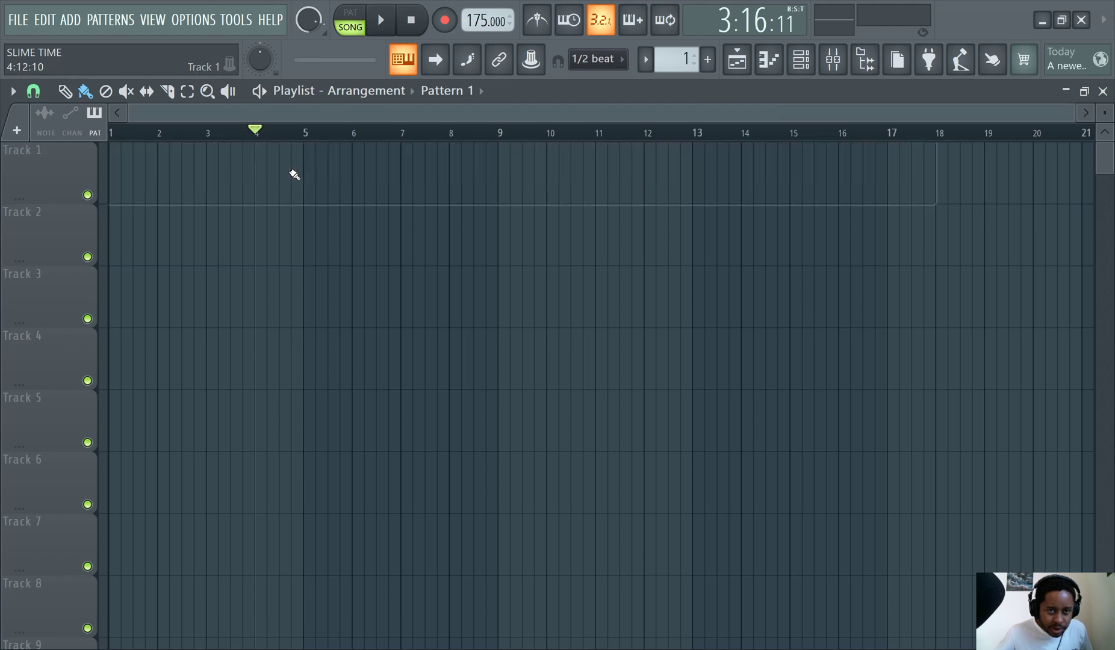
left_click(169, 191)
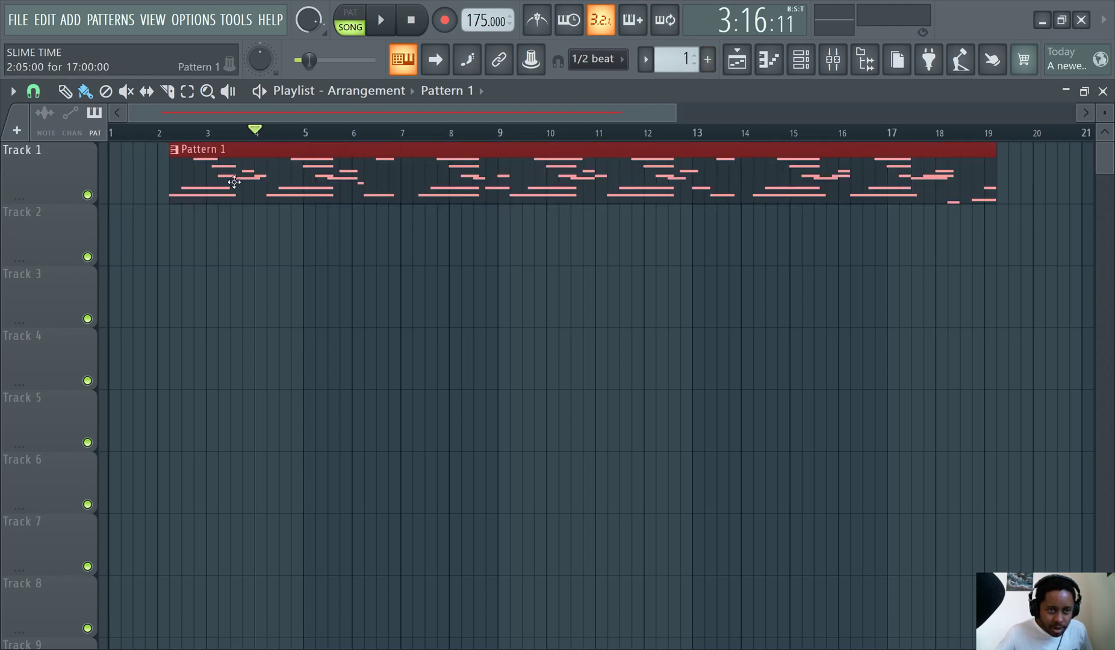
left_click_drag(235, 180, 174, 181)
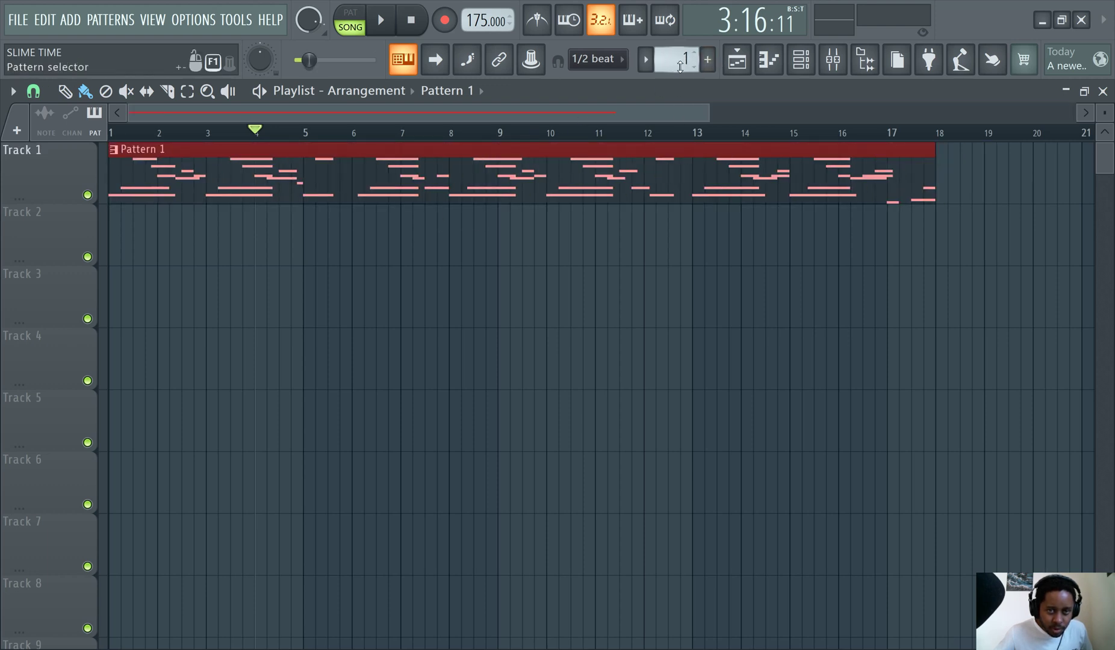
double_click(217, 182)
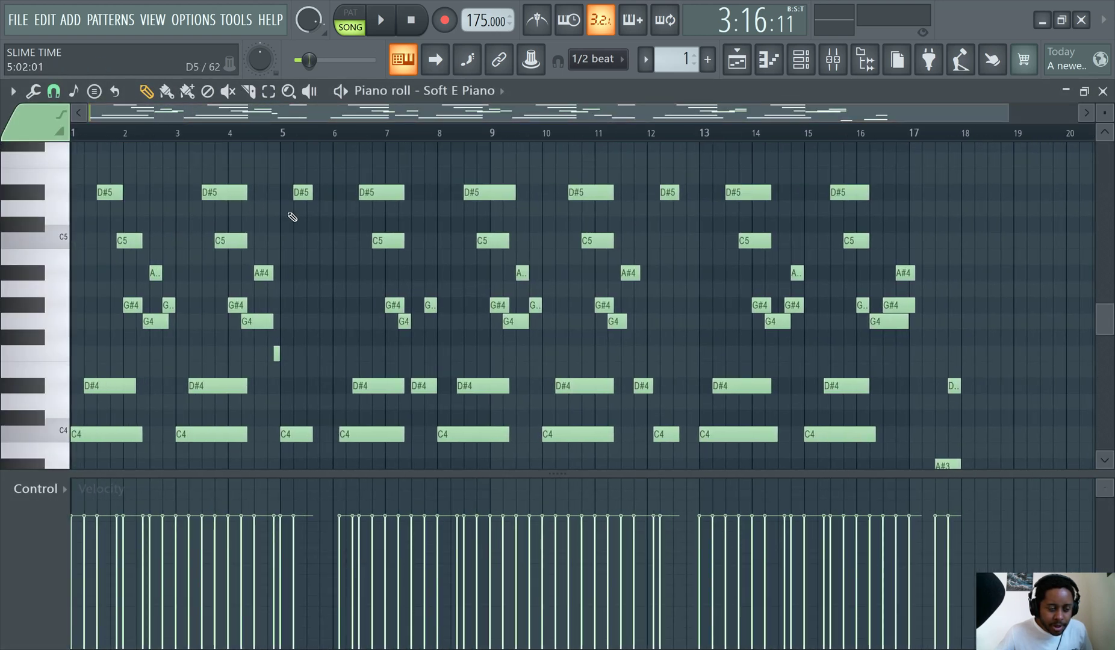
Step: Nudge the bar-9 D#4 note earlier and delete the notes in bars 1–9
key("space")
scroll(505, 192, "down", 1)
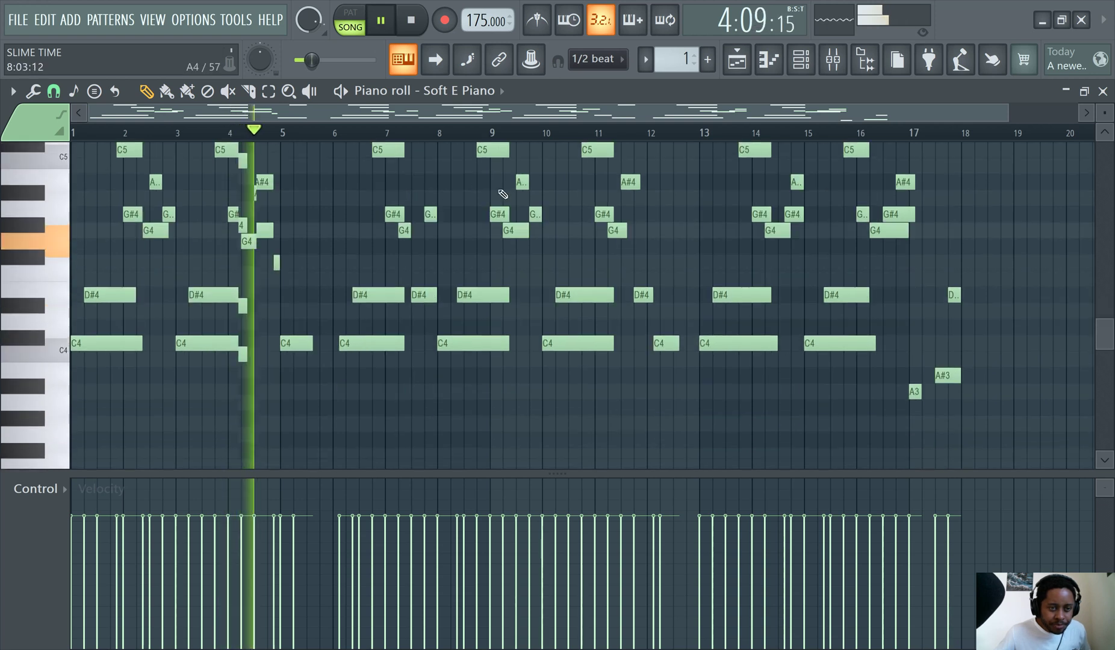
scroll(565, 217, "up", 1)
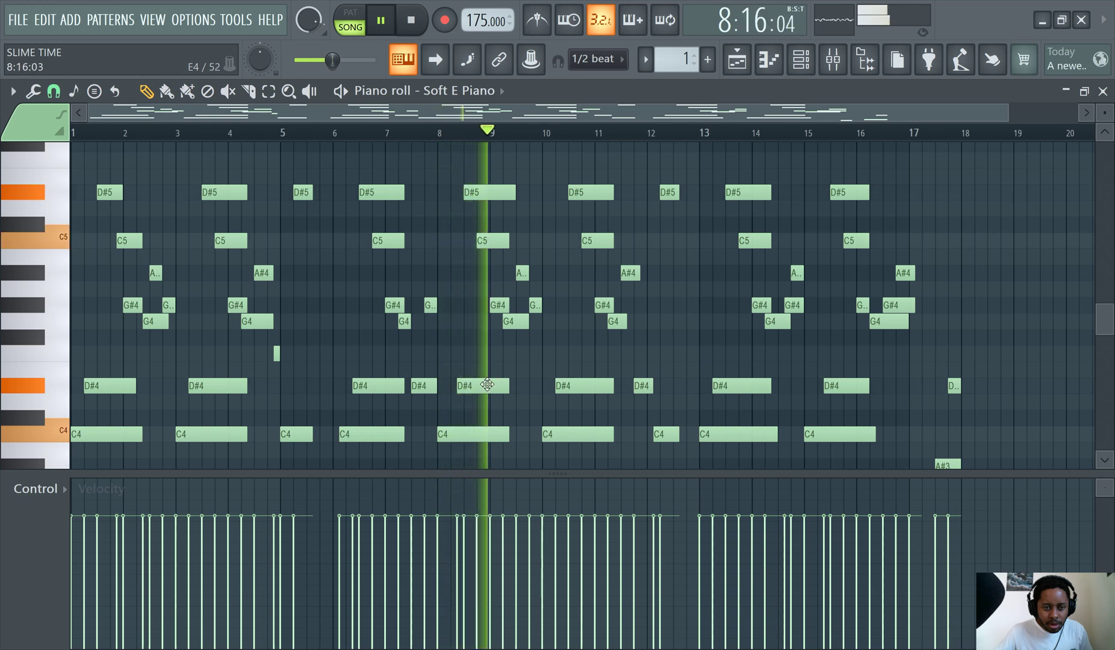
left_click_drag(483, 388, 476, 388)
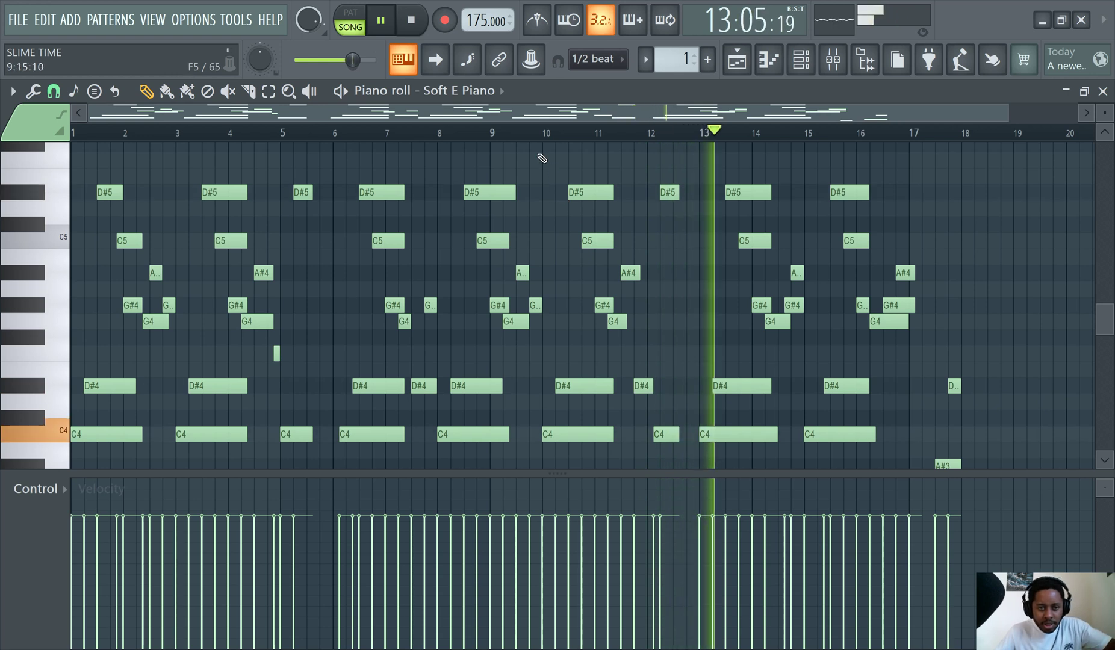
left_click_drag(536, 154, 269, 392)
left_click_drag(17, 519, 18, 519)
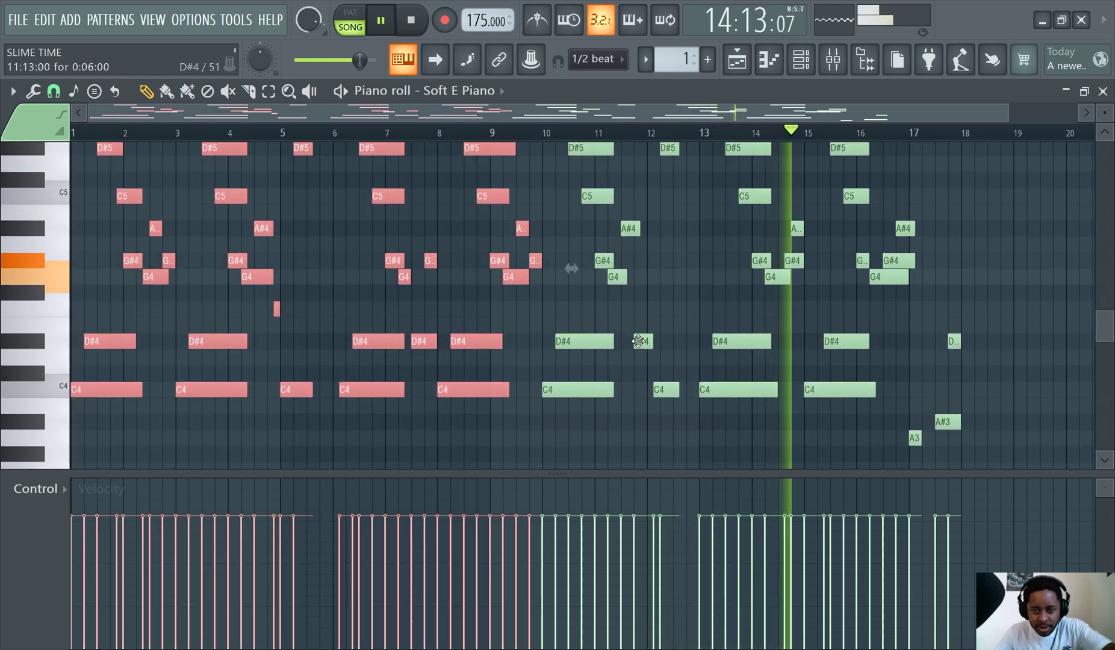
key("Delete")
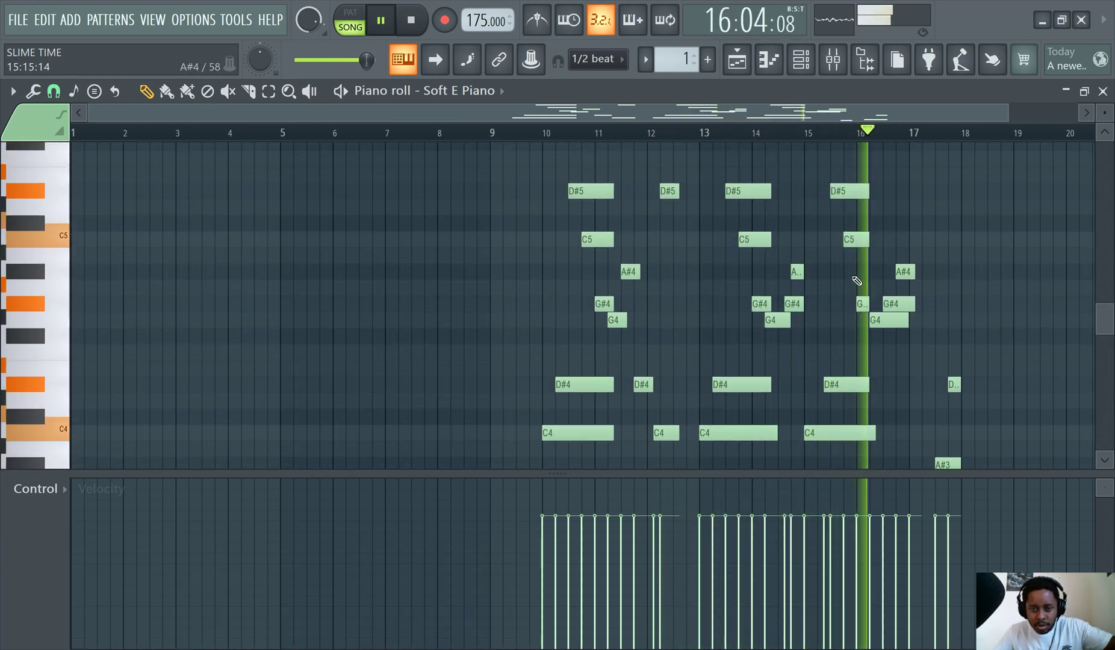
Step: Delete the stray notes after bar 17
scroll(842, 301, "up", 1)
scroll(953, 294, "down", 2)
left_click_drag(928, 251, 988, 411)
key("Delete")
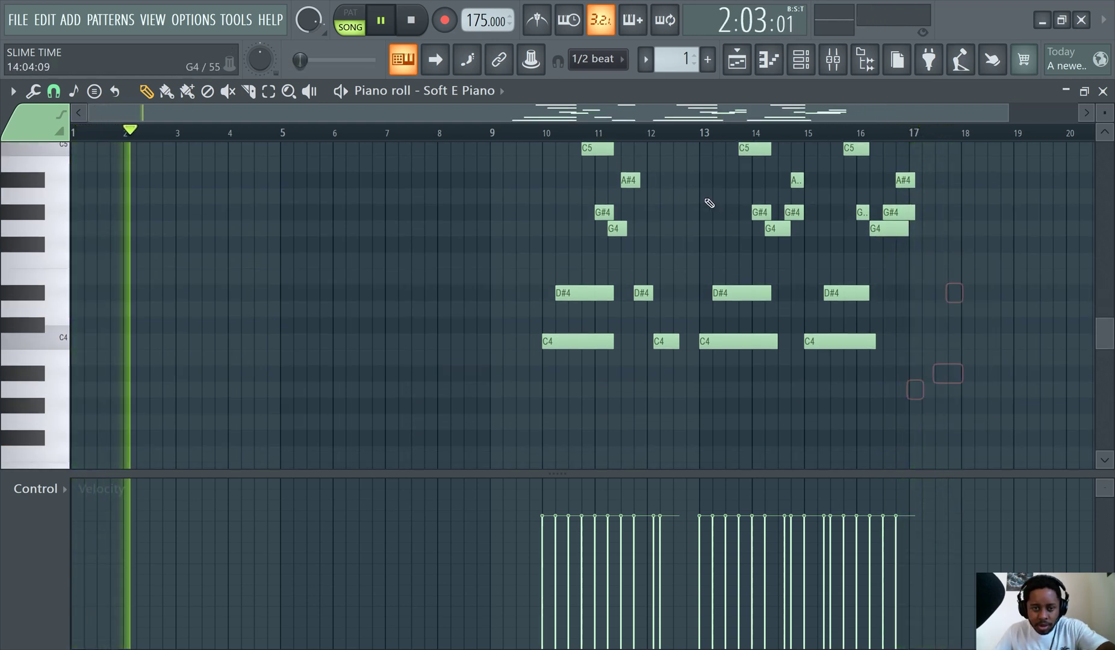
Step: Move the bars 10–12 phrase to bar 1, keeping its original pitch
scroll(537, 195, "up", 1)
scroll(538, 195, "up", 2)
left_click_drag(552, 177, 680, 463)
left_click_drag(597, 407, 90, 405)
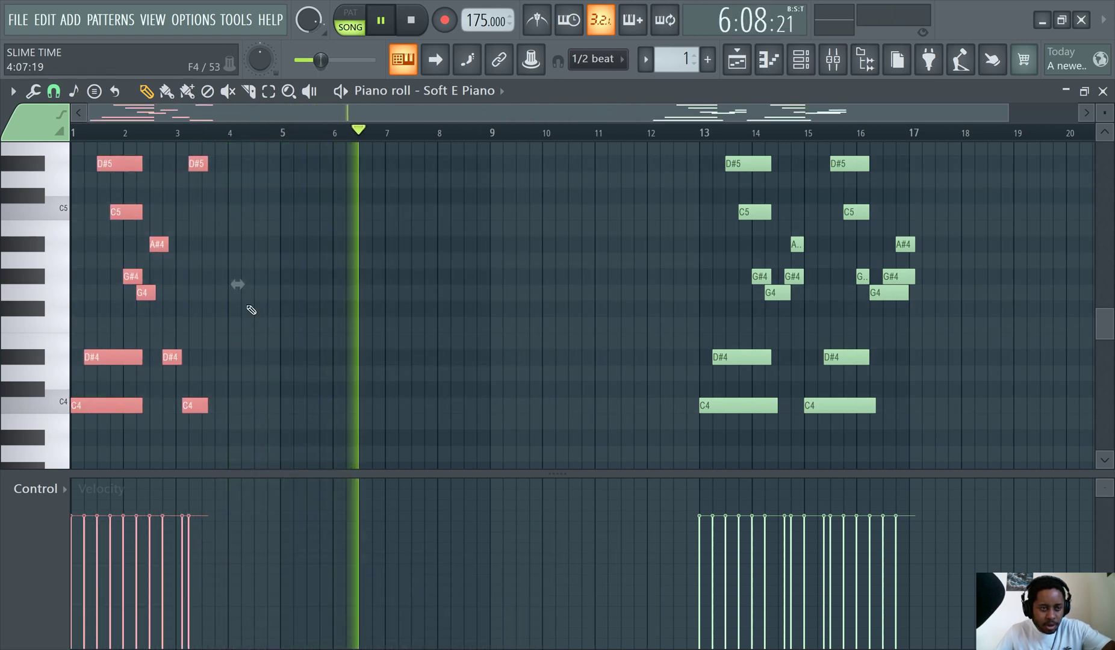
left_click(189, 205)
scroll(165, 144, "up", 2)
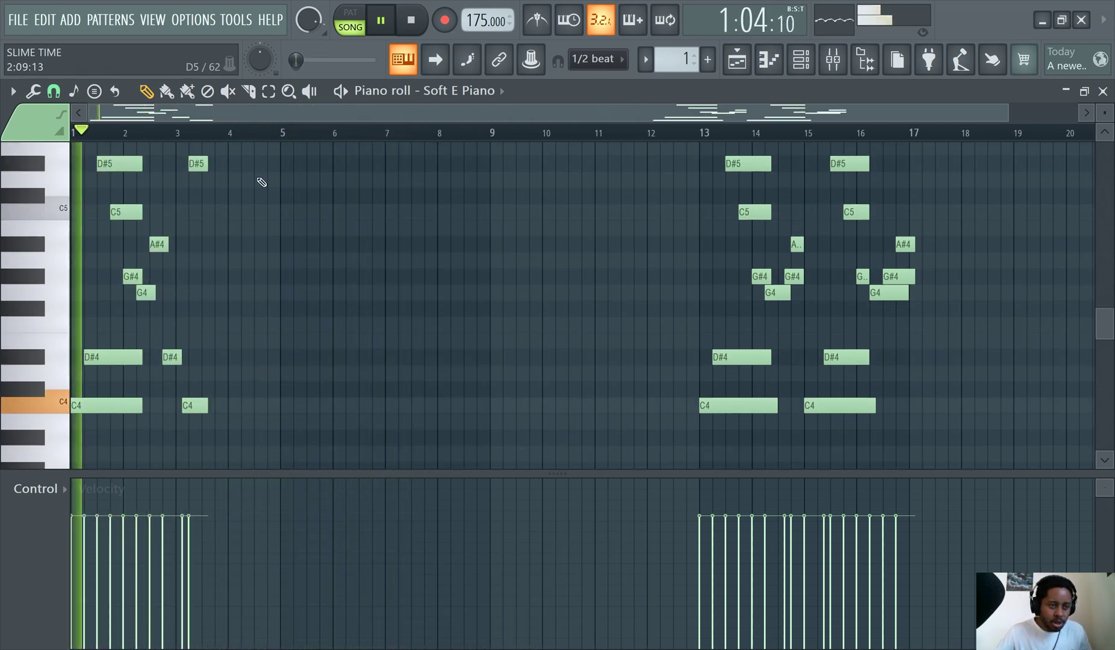
scroll(345, 217, "down", 3)
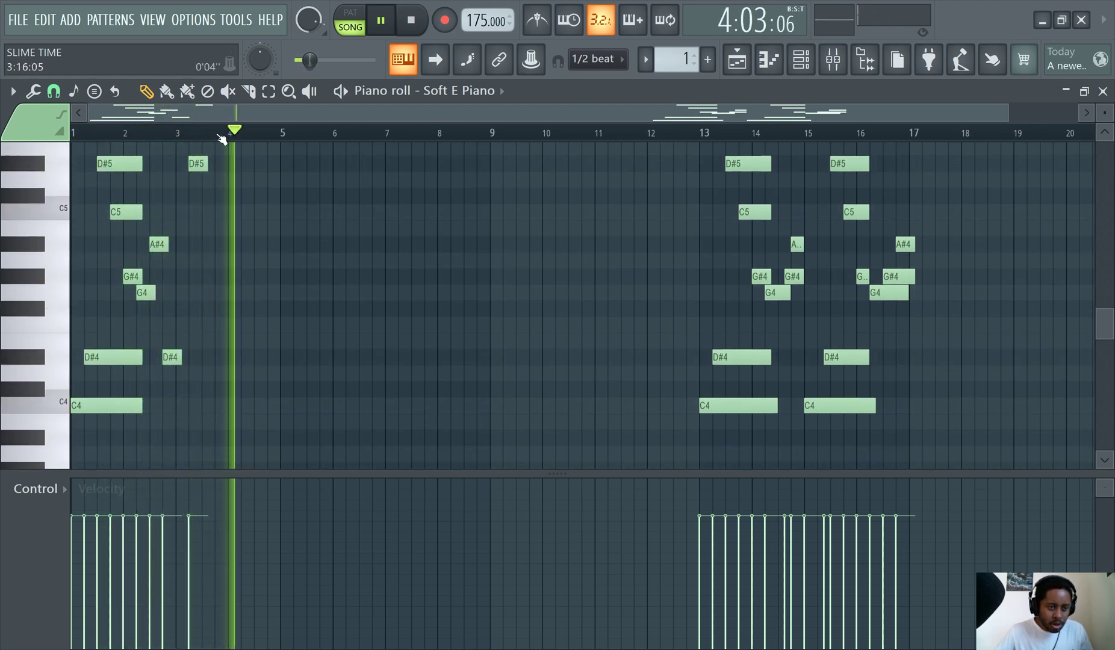
Step: Delete the bar-3 D#5 and C4 notes and shorten the bar-3 D#4
right_click(198, 163)
right_click(194, 406)
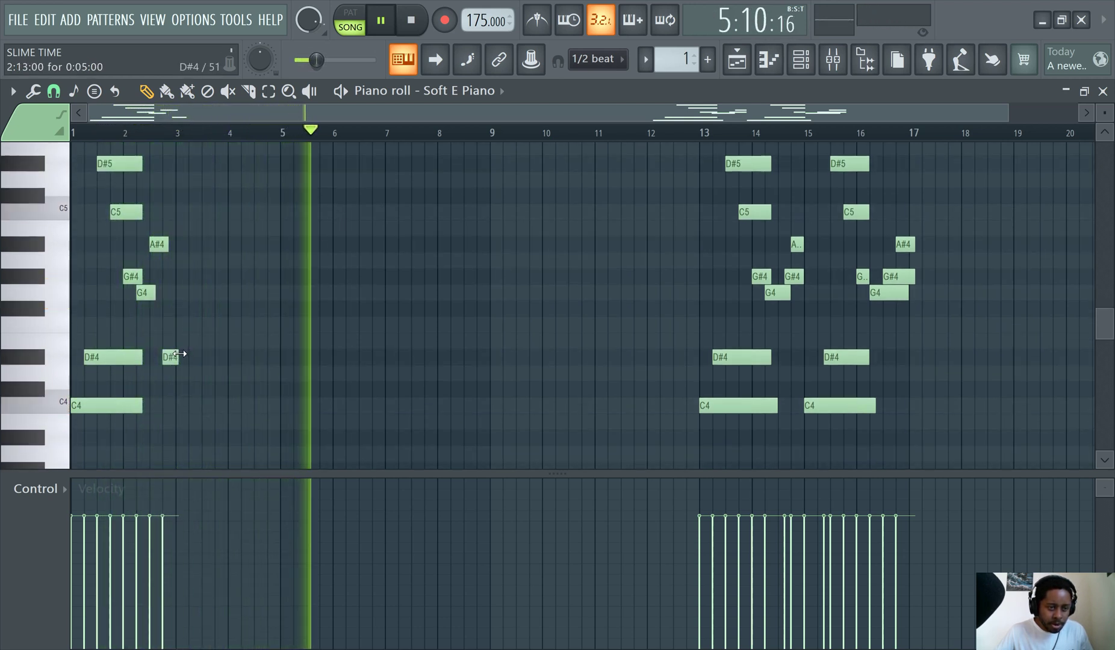
left_click_drag(181, 354, 177, 354)
Step: Audition the melody from bar 13, pausing and resuming playback
scroll(796, 230, "up", 3)
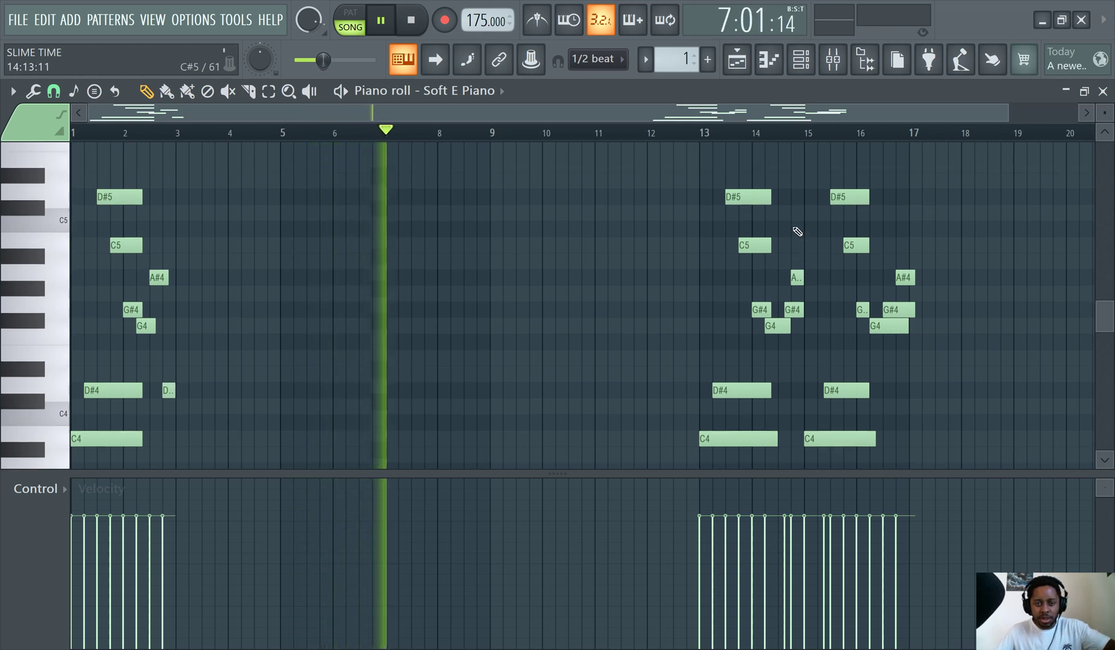
left_click(703, 133)
scroll(723, 180, "down", 6)
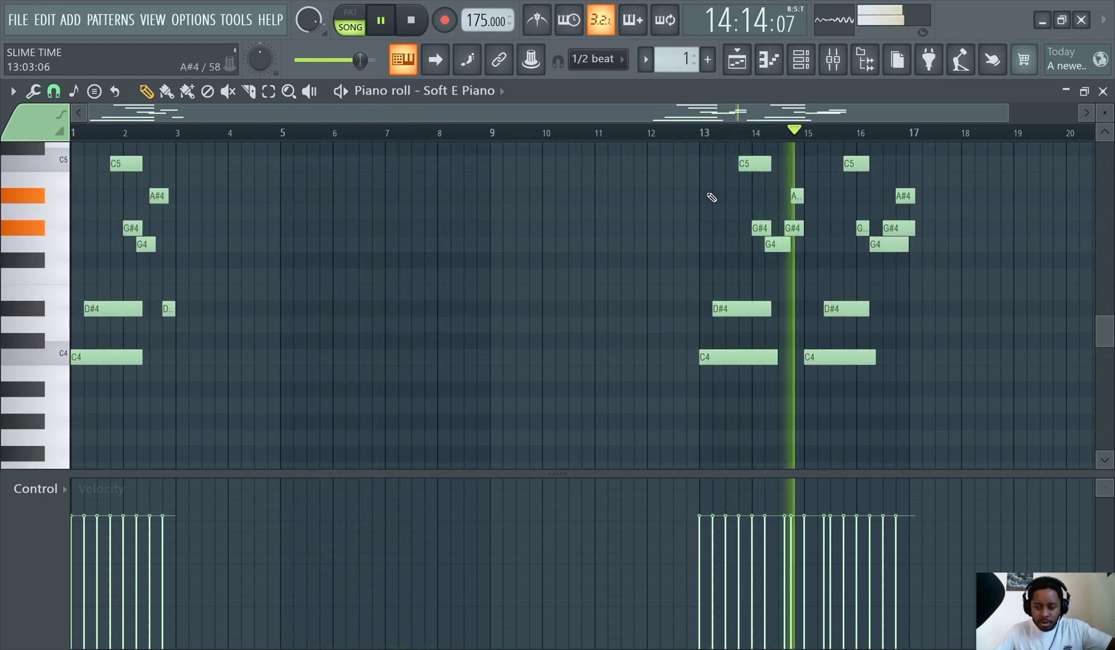
scroll(542, 180, "up", 3)
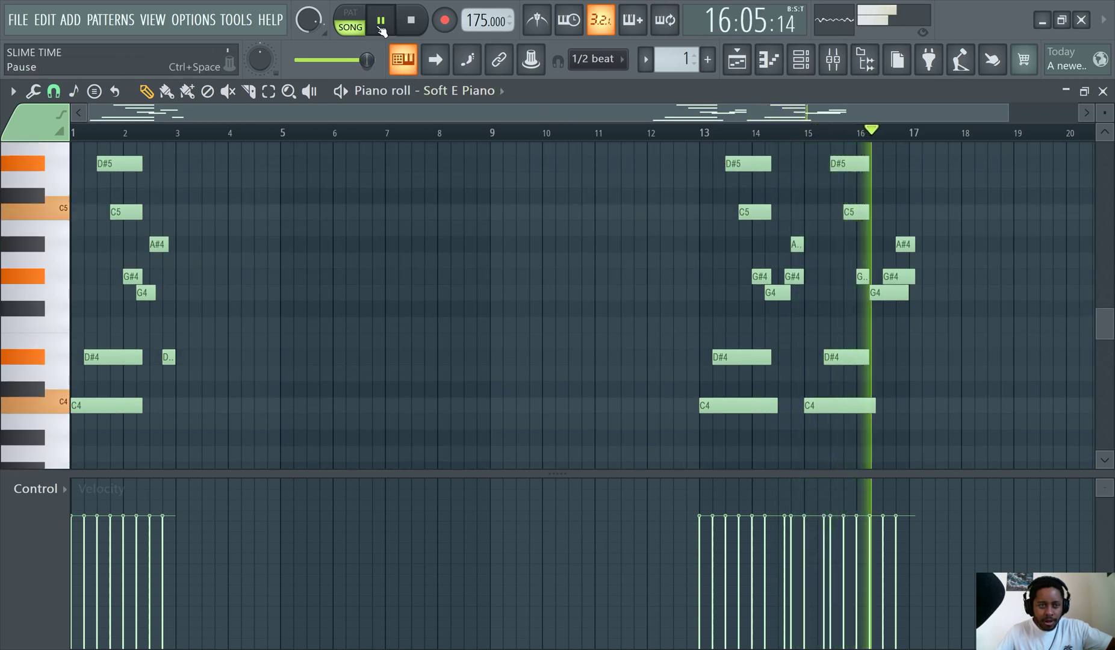
key("space")
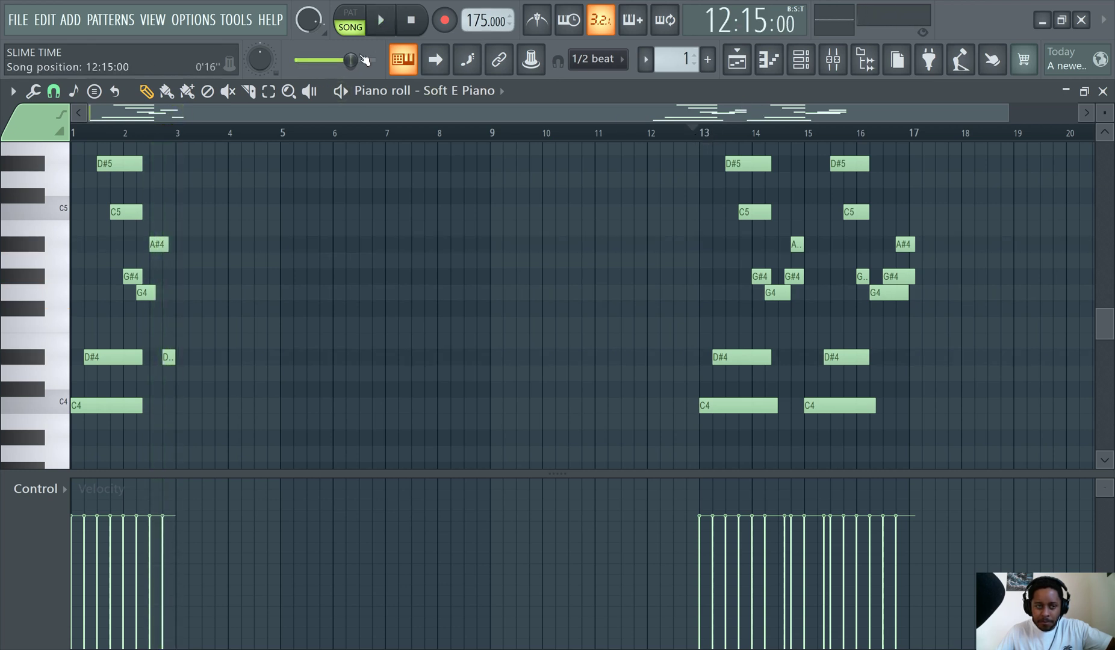
left_click(383, 26)
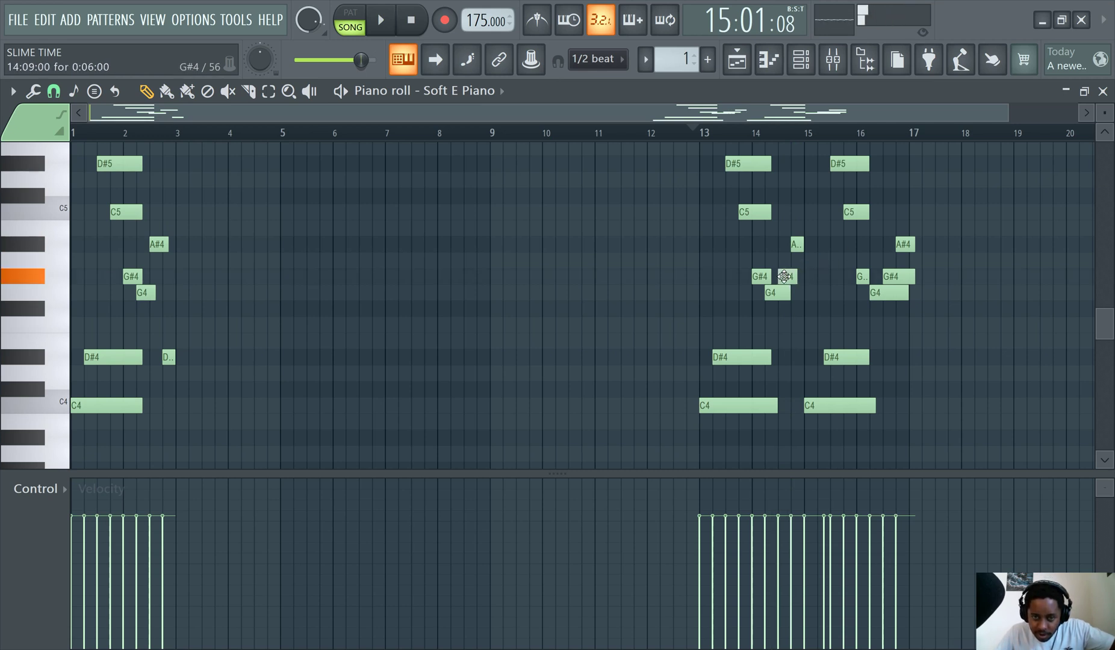
left_click(380, 30)
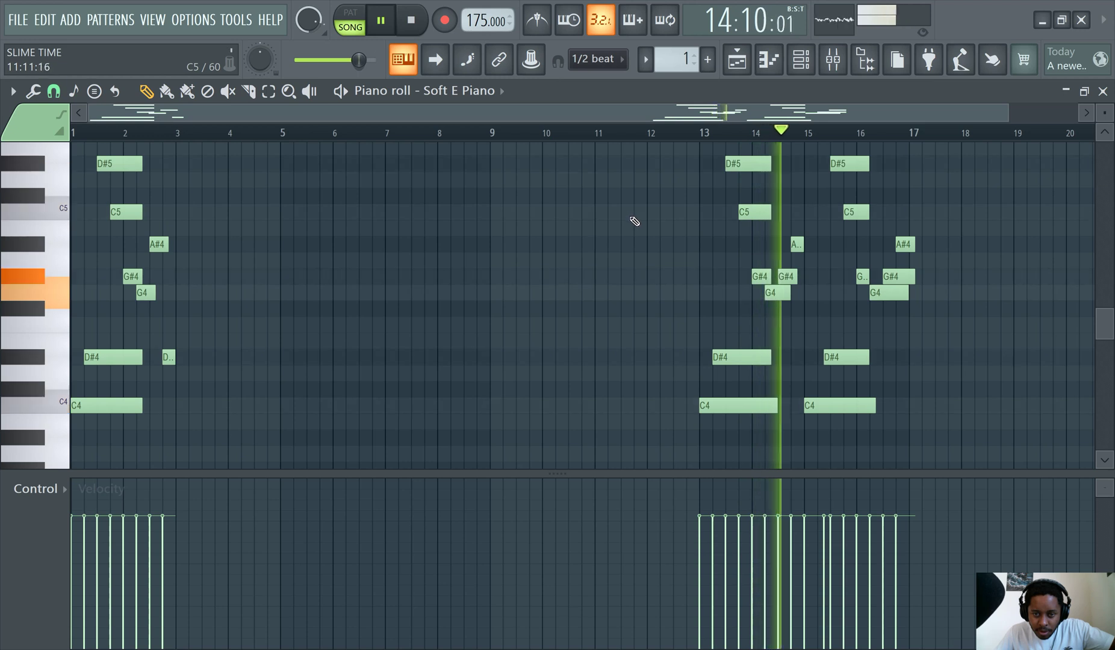
left_click(386, 19)
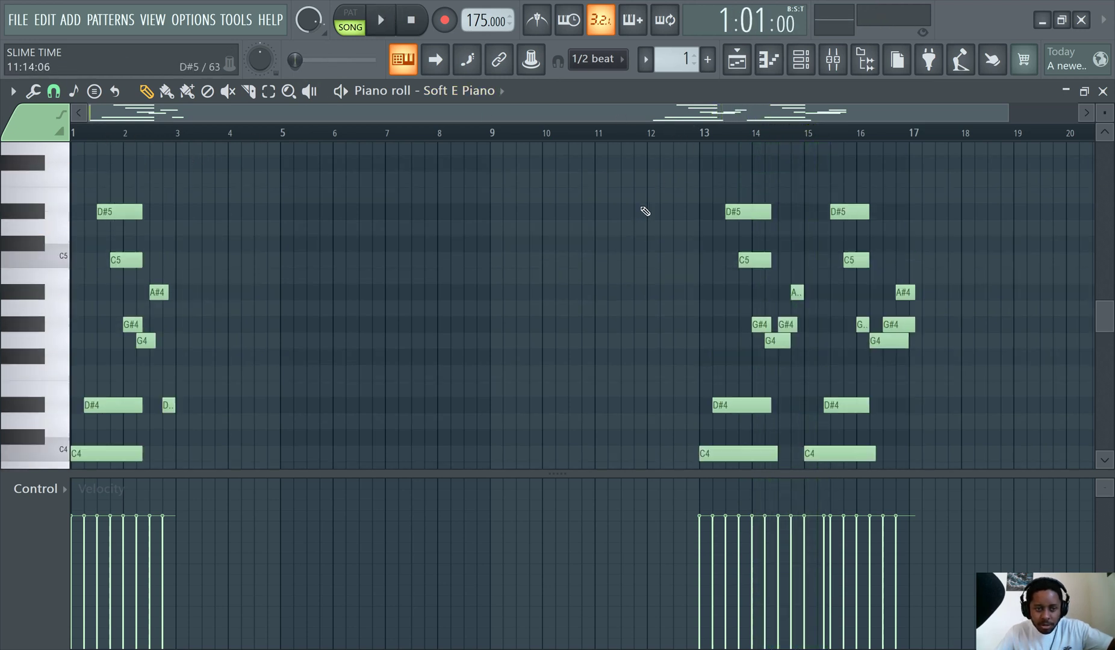
Step: Delete all the notes in bars 13–17
left_click_drag(697, 143, 930, 371)
key("Delete")
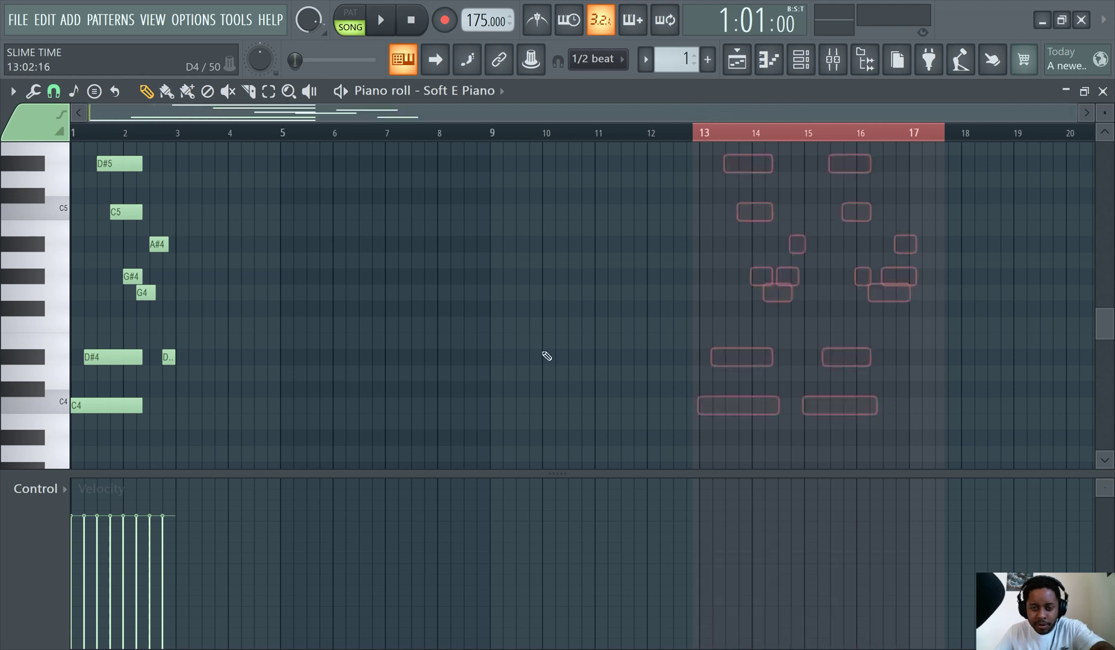
scroll(291, 319, "up", 3)
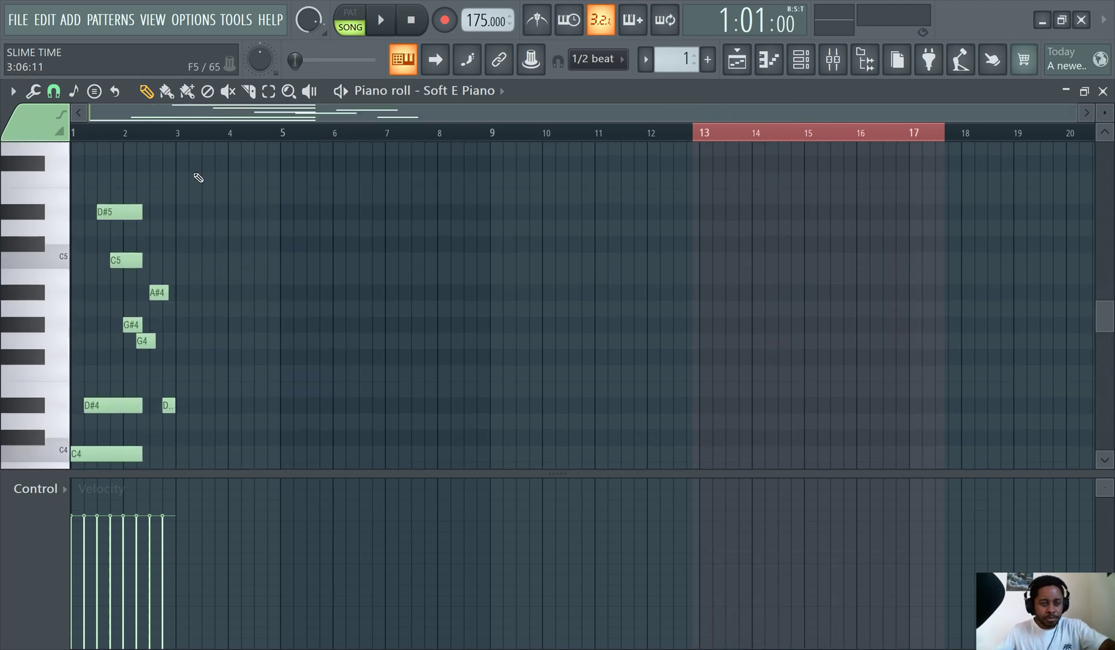
Step: Duplicate the bars 1–3 phrase with Ctrl+B until it repeats through bar 9
key("ctrl+a")
key("ctrl+b")
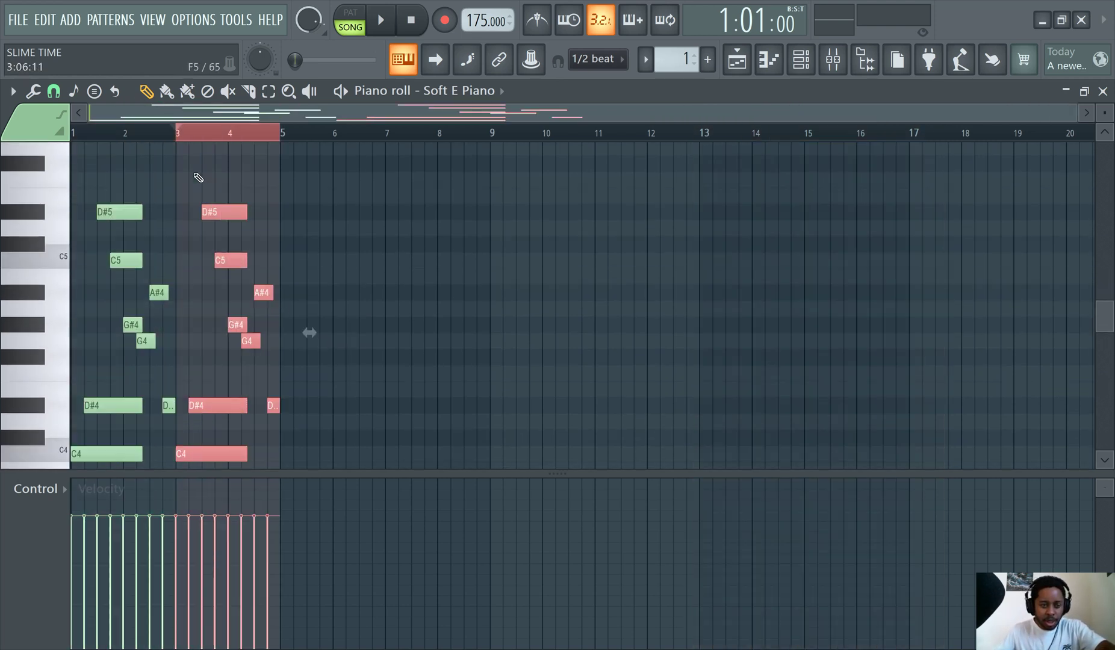
key("ctrl+b")
key("ctrl+b")
scroll(274, 193, "down", 4)
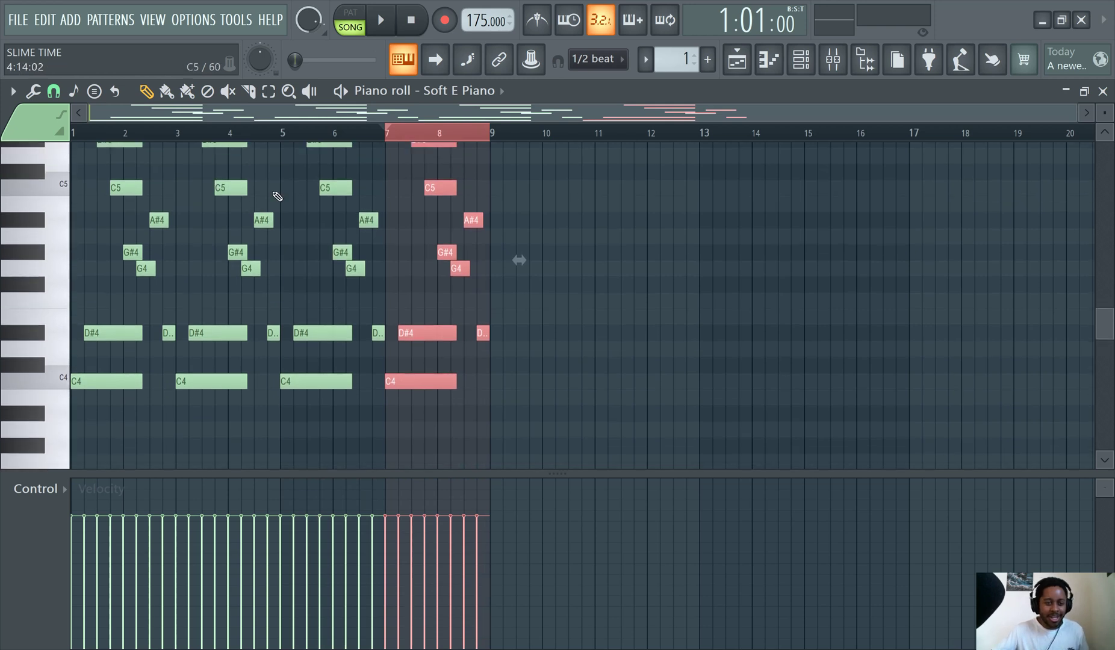
scroll(276, 194, "up", 4)
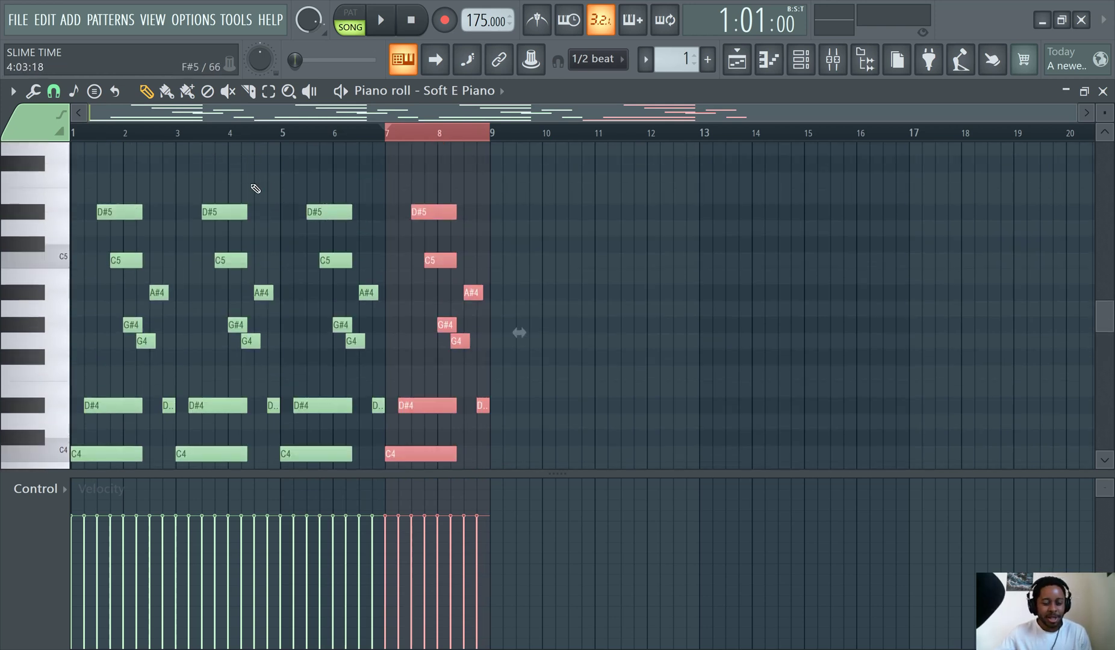
scroll(255, 188, "down", 3)
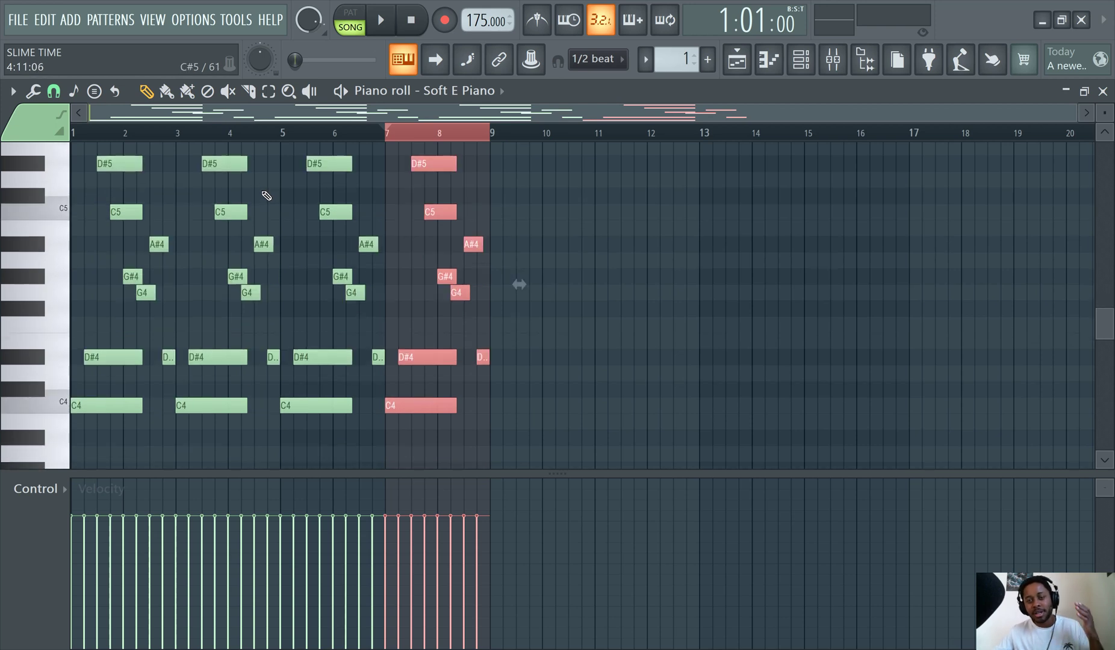
scroll(266, 197, "up", 3)
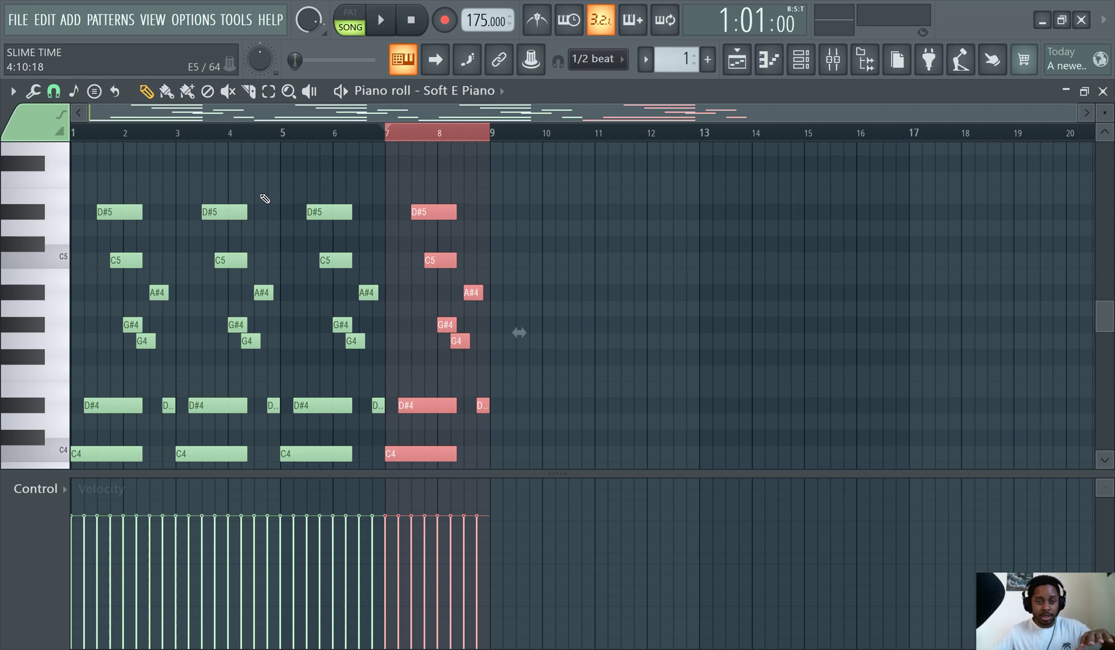
scroll(265, 199, "down", 3)
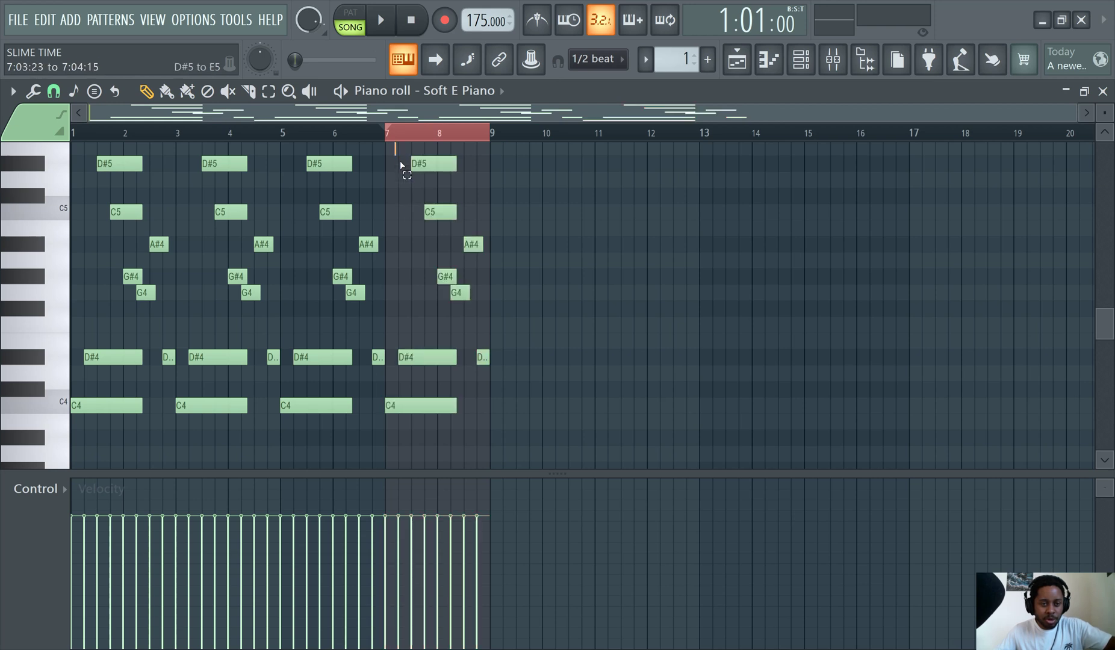
Step: Select the notes in bars 7–8, then deselect all notes
left_click_drag(395, 145, 510, 406)
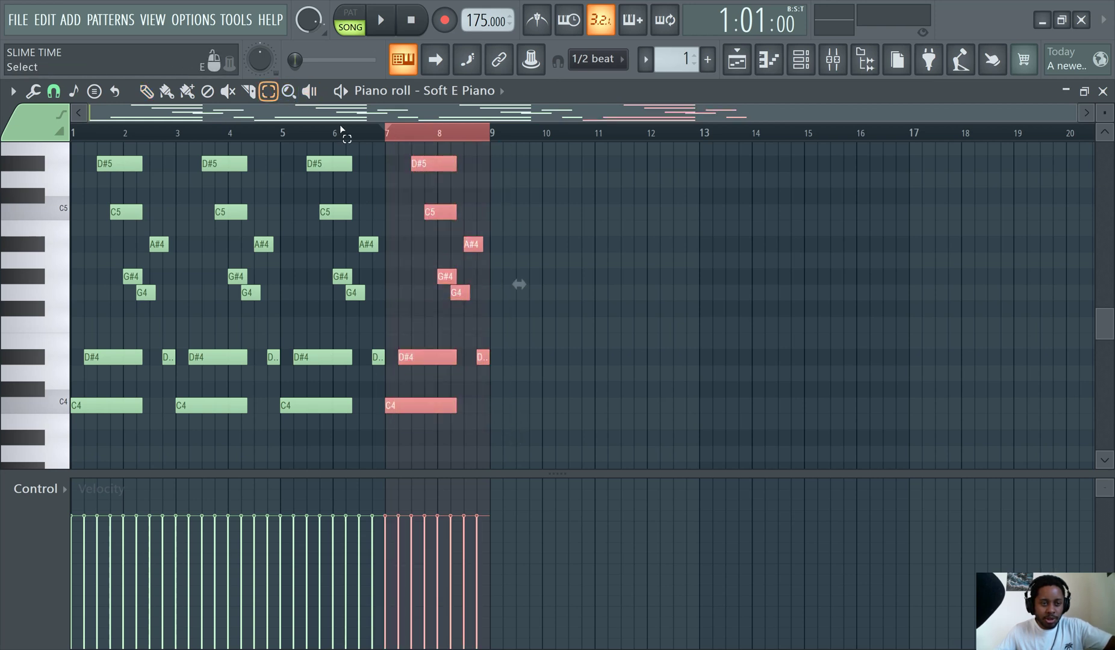
left_click_drag(395, 144, 503, 431)
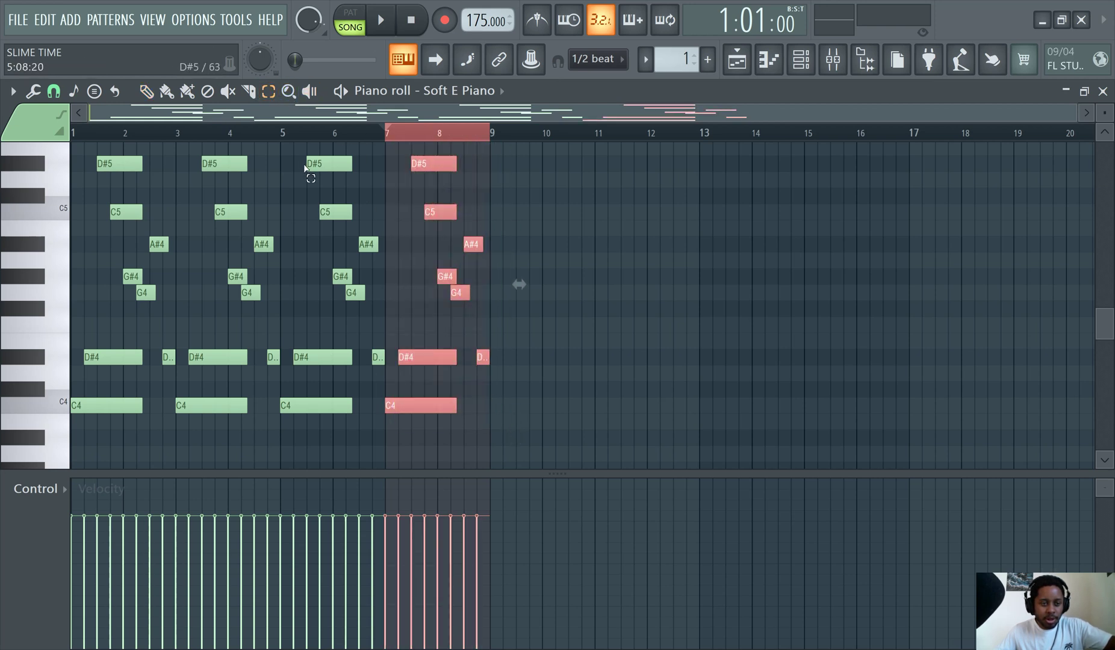
left_click_drag(395, 150, 494, 430)
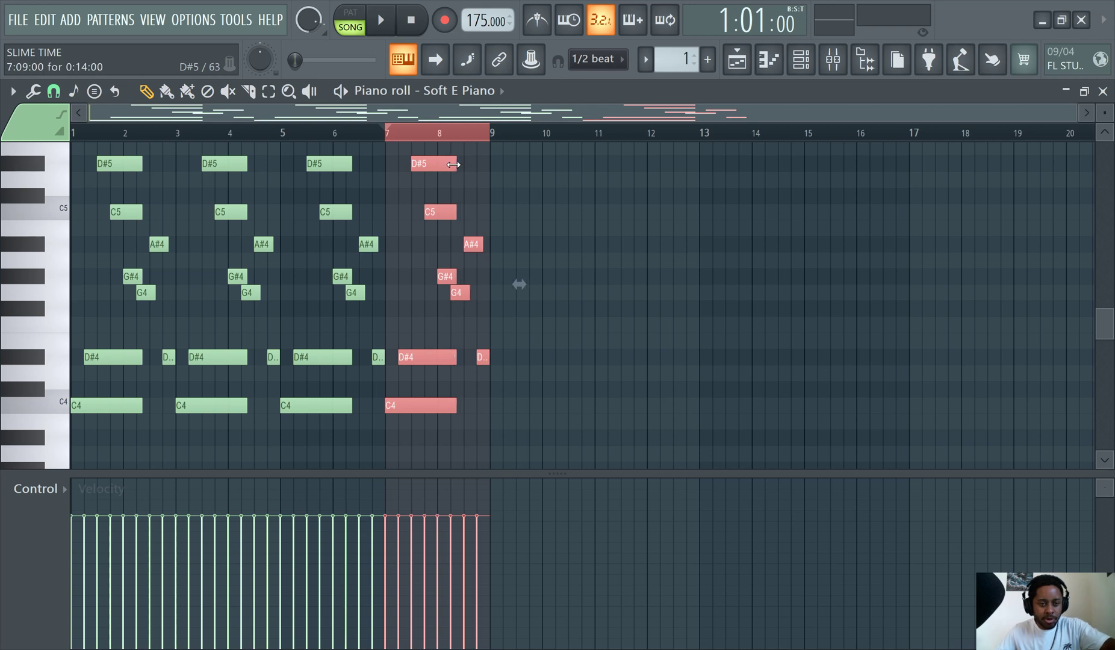
left_click(309, 207)
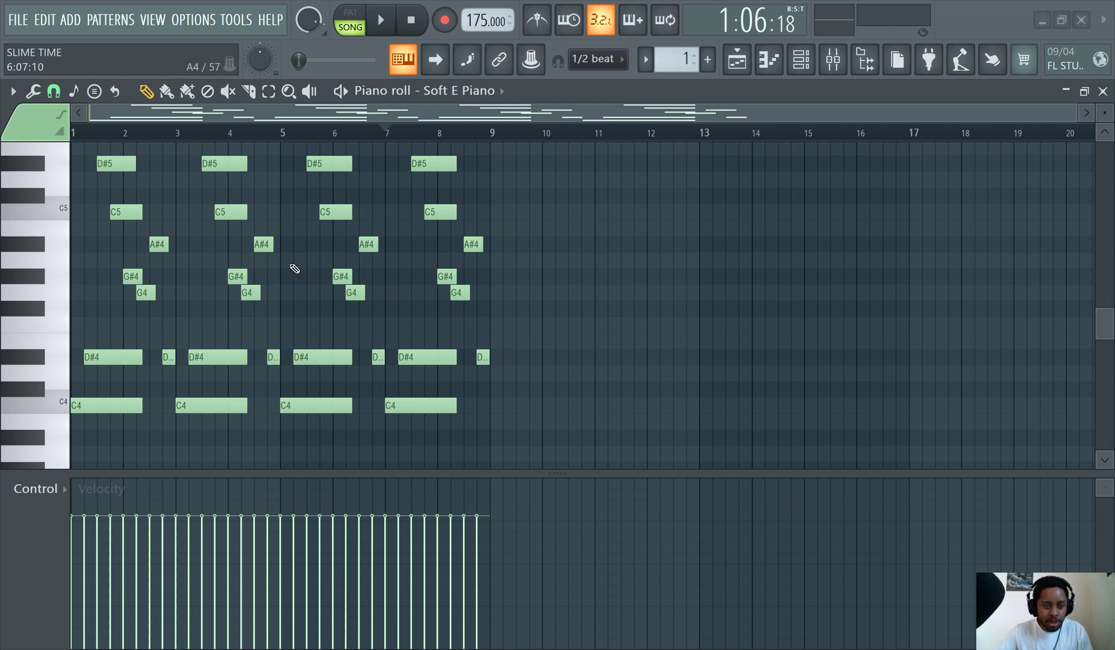
Step: Play the melody from the start and delete the stray A4 and F#4 notes past bar 9
scroll(210, 269, "up", 1)
scroll(187, 192, "down", 4)
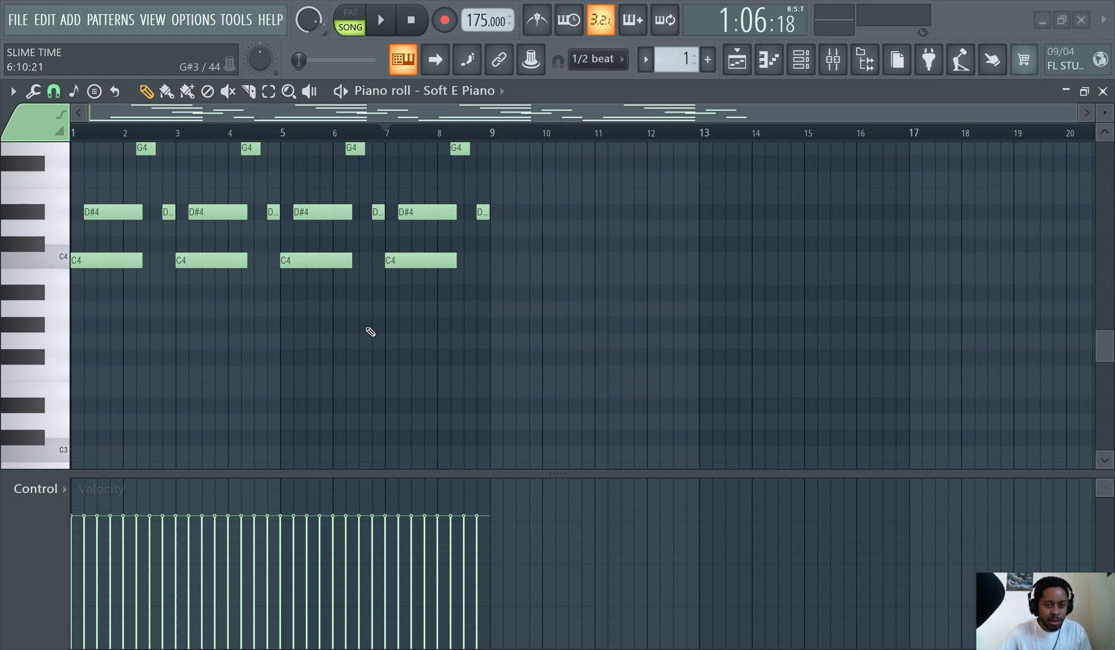
scroll(380, 332, "up", 3)
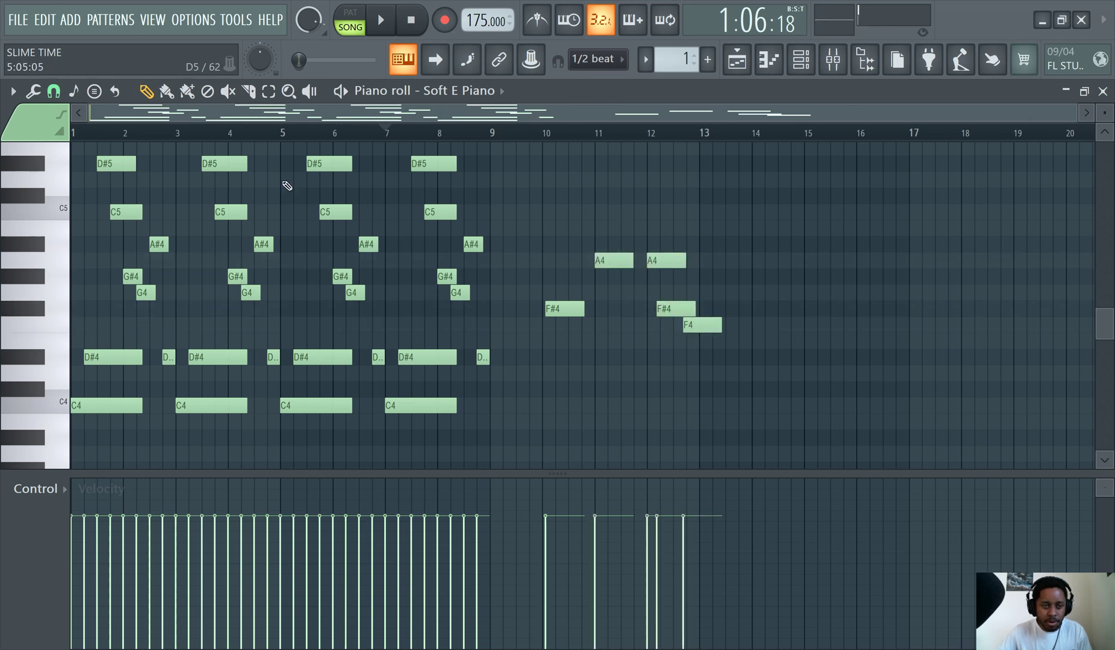
left_click(370, 24)
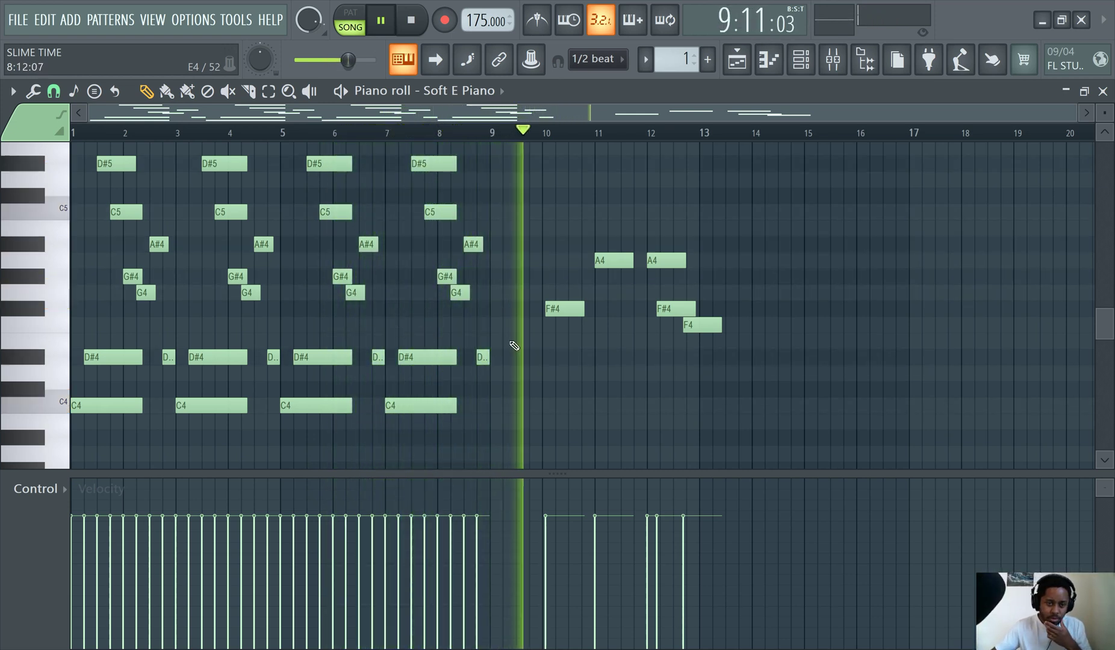
right_click(563, 308)
right_click(613, 260)
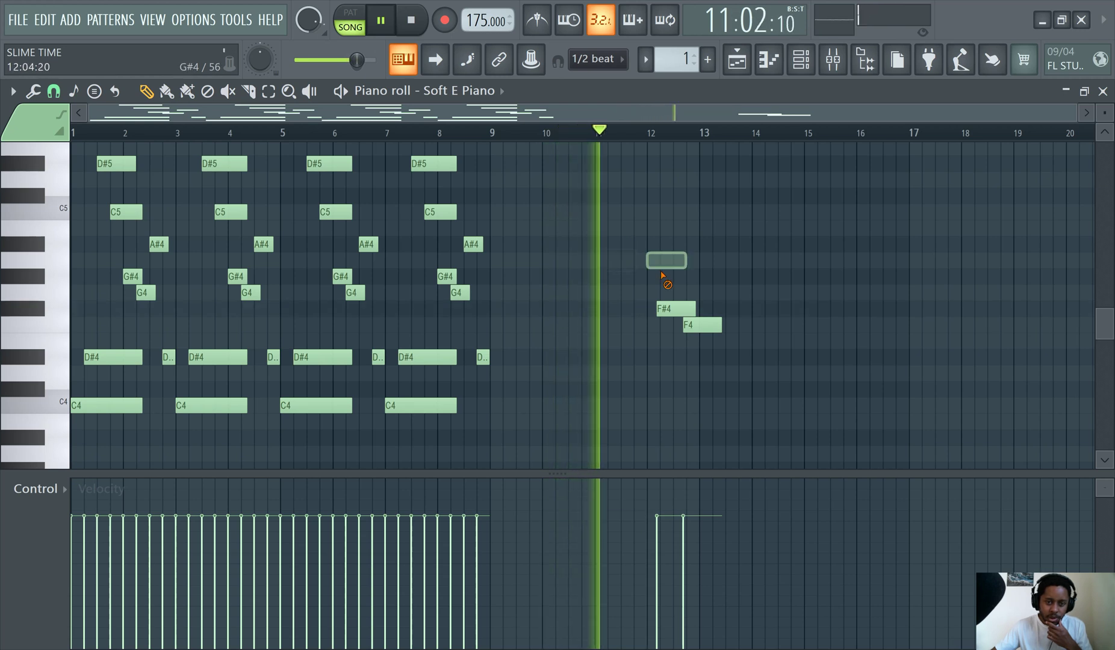
Step: Delete the three stray leftover notes past bar 9
right_click(665, 260)
right_click(676, 308)
right_click(702, 325)
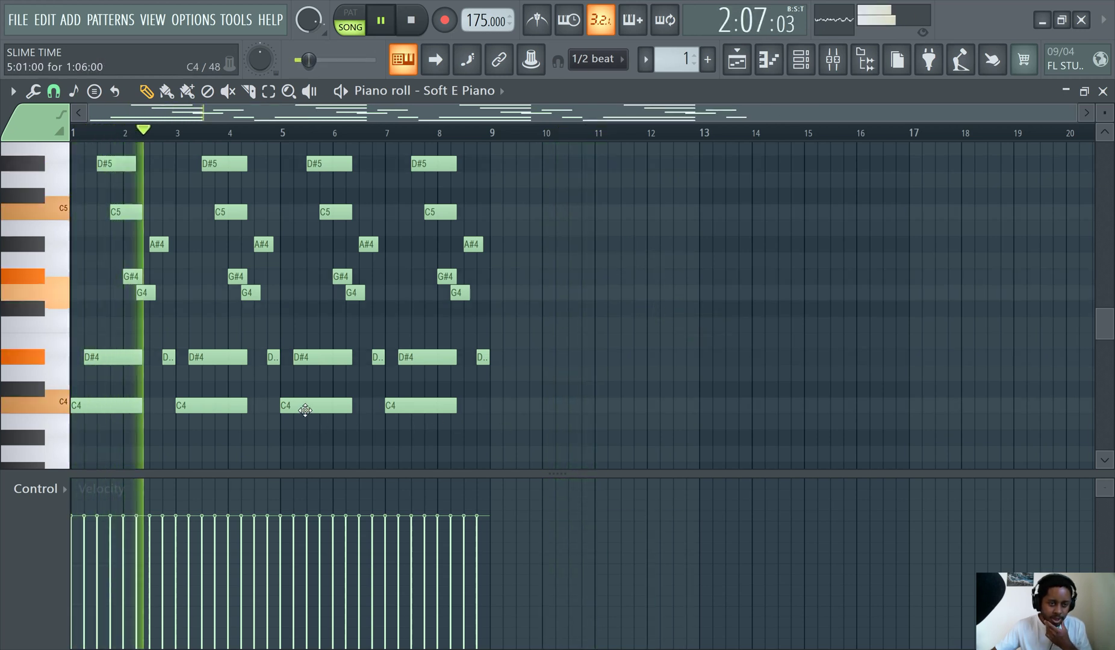
scroll(308, 394, "up", 1)
scroll(311, 385, "down", 2)
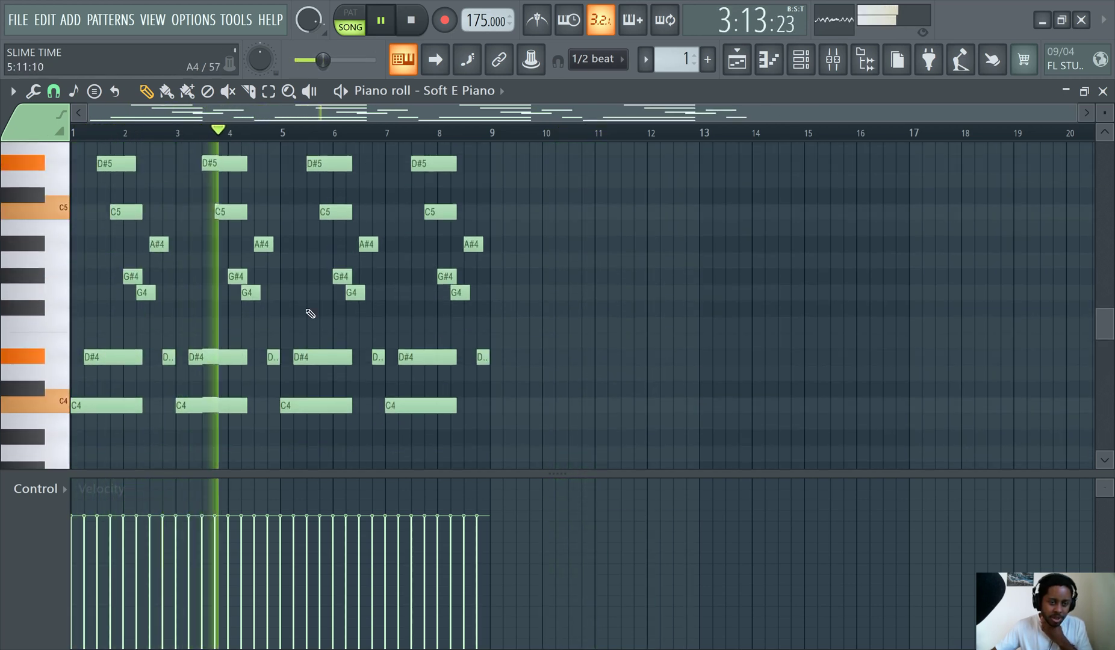
Step: Lower the C4 bass notes at bars 3, 5 and 7 to B3, A3 and G3
mouse_move(296, 361)
left_mouse_down()
mouse_move(294, 387)
mouse_move(306, 372)
left_mouse_up()
left_click_drag(386, 352, 401, 377)
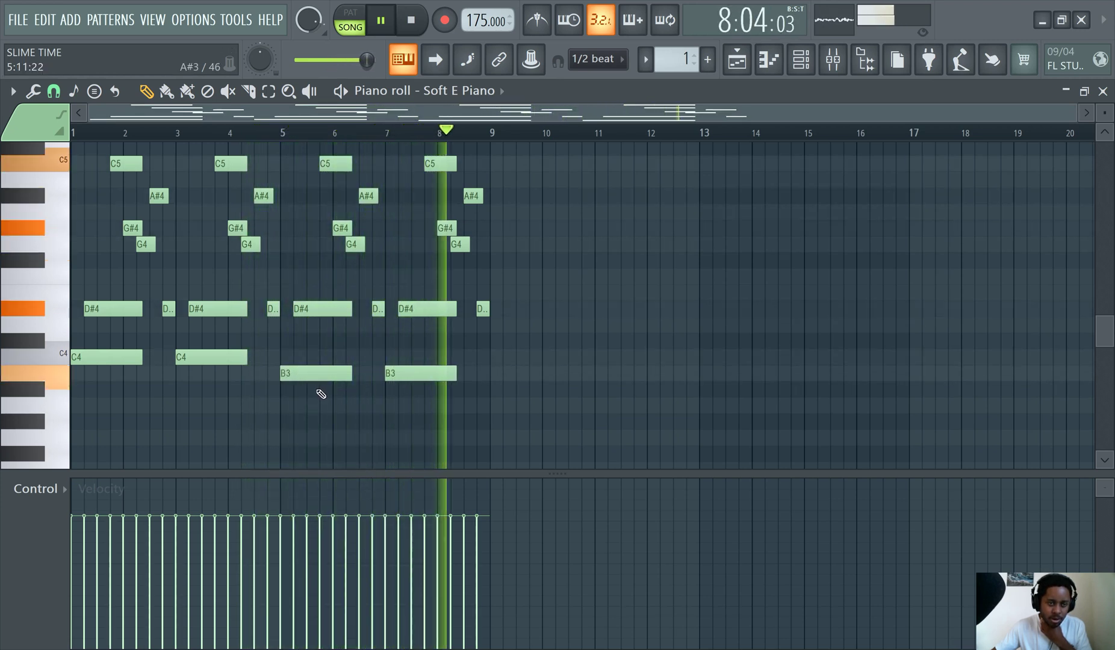
scroll(196, 344, "up", 4)
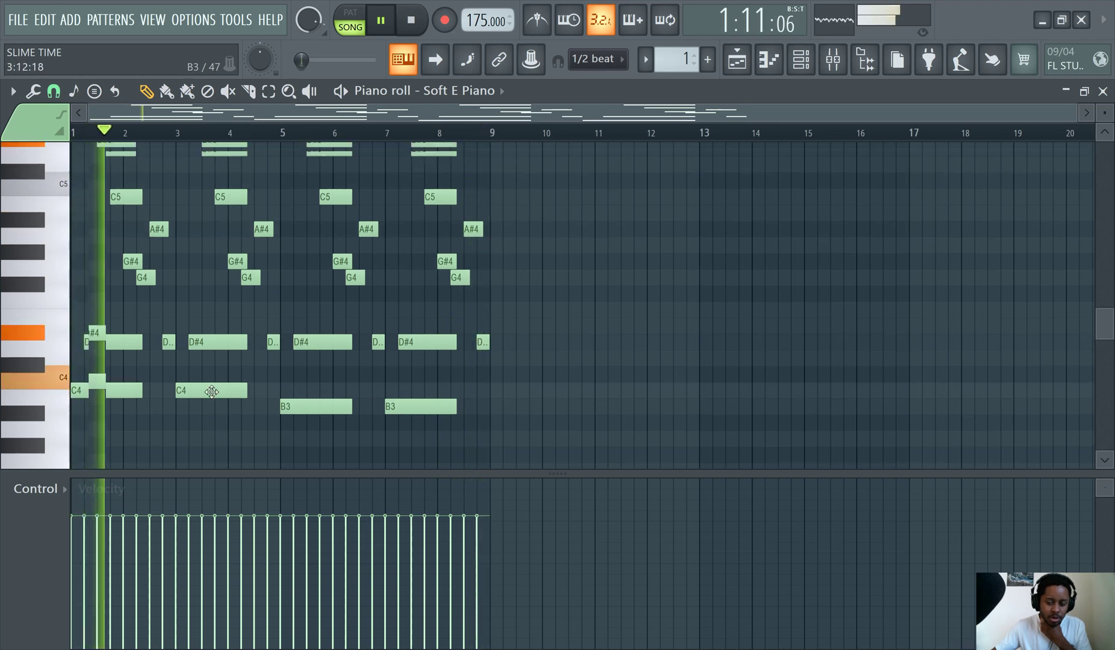
scroll(302, 348, "down", 3)
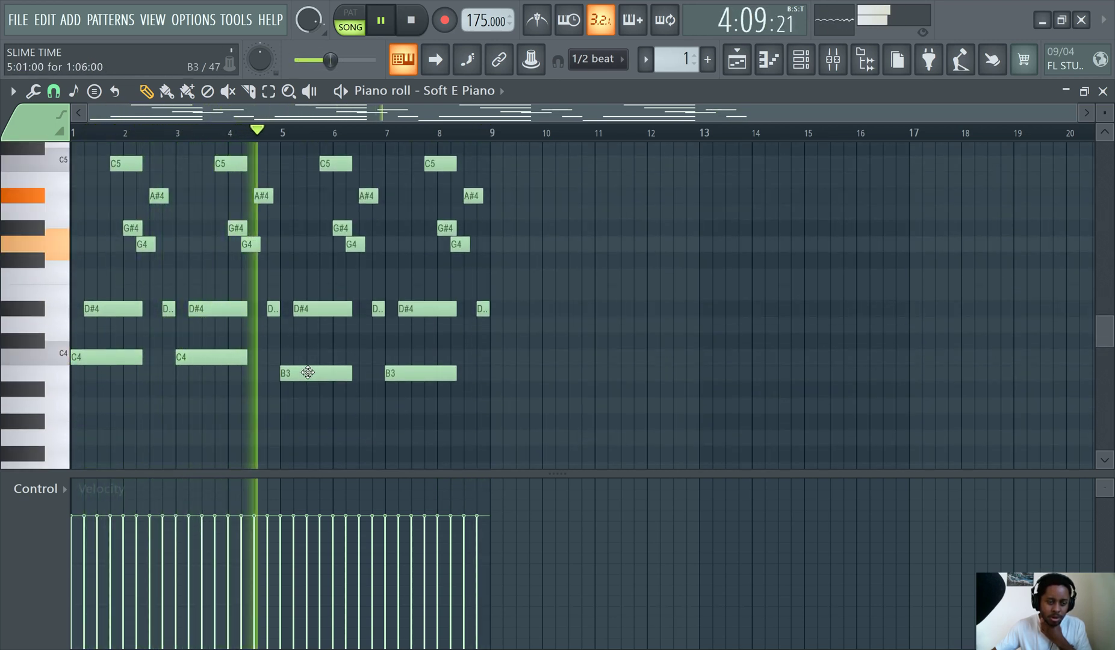
left_click_drag(401, 374, 408, 405)
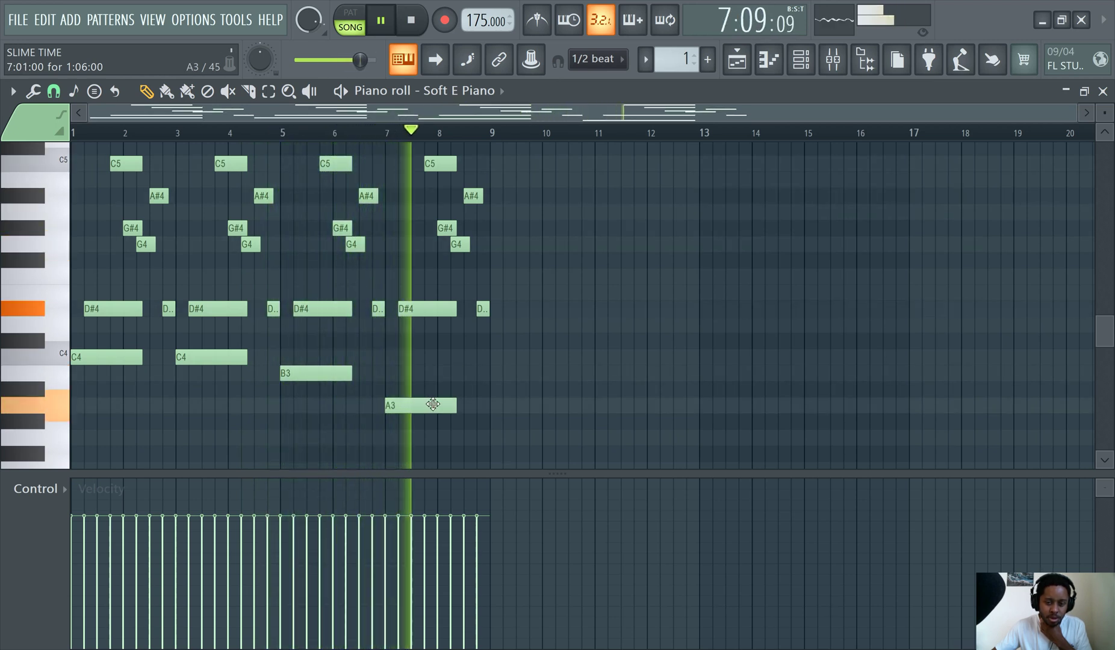
left_click_drag(293, 376, 302, 409)
left_click_drag(204, 360, 202, 381)
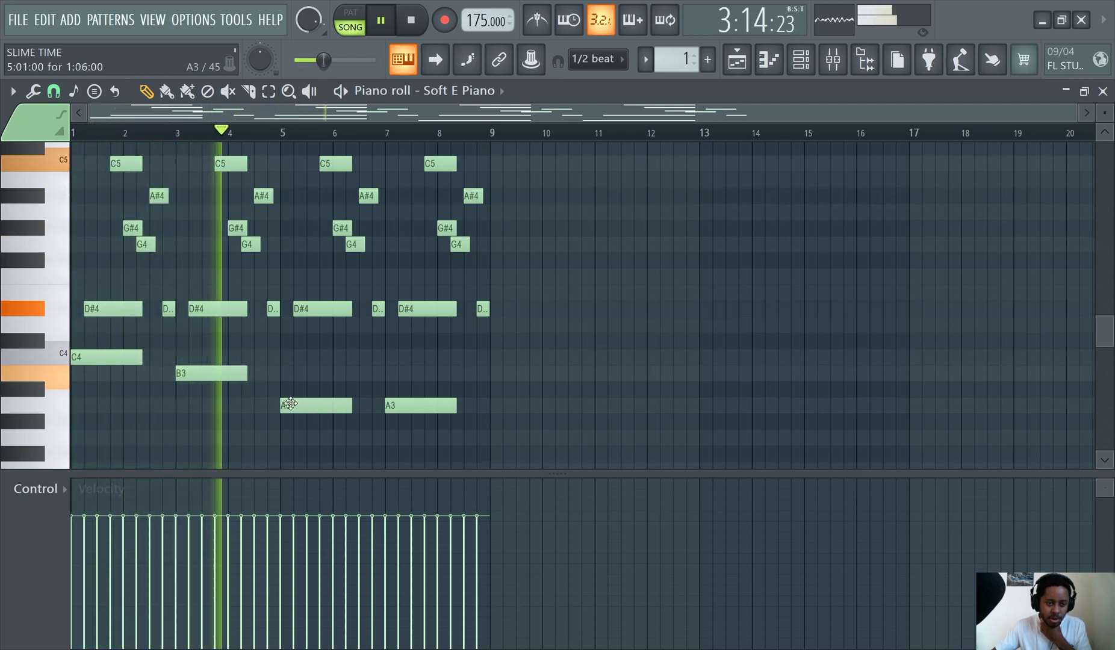
left_click_drag(393, 405, 402, 440)
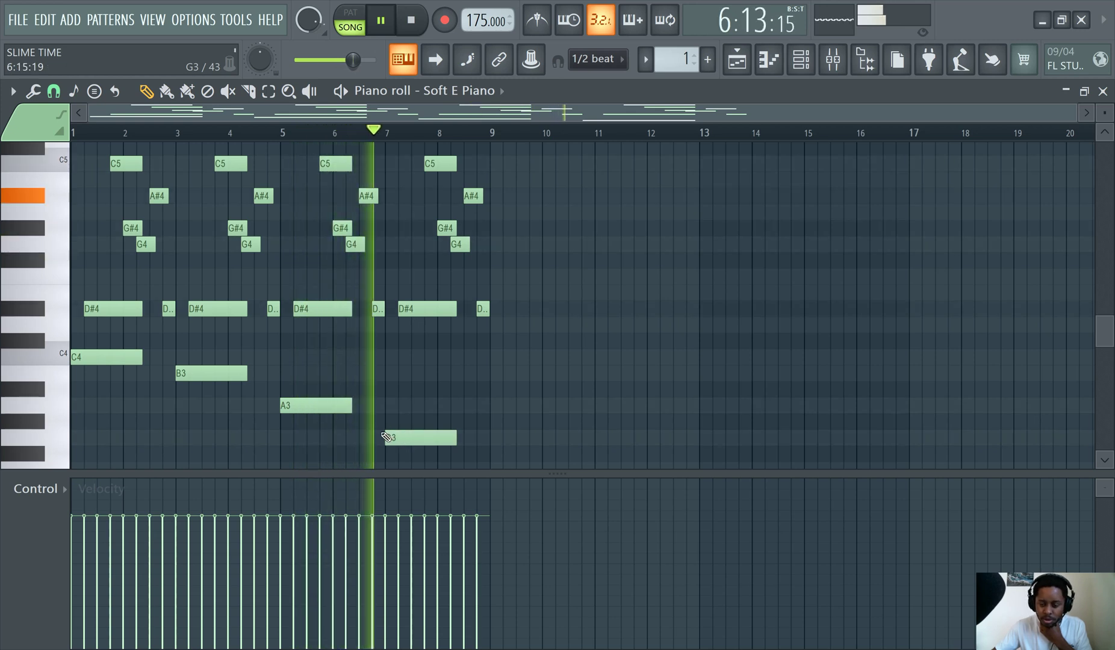
scroll(223, 355, "up", 3)
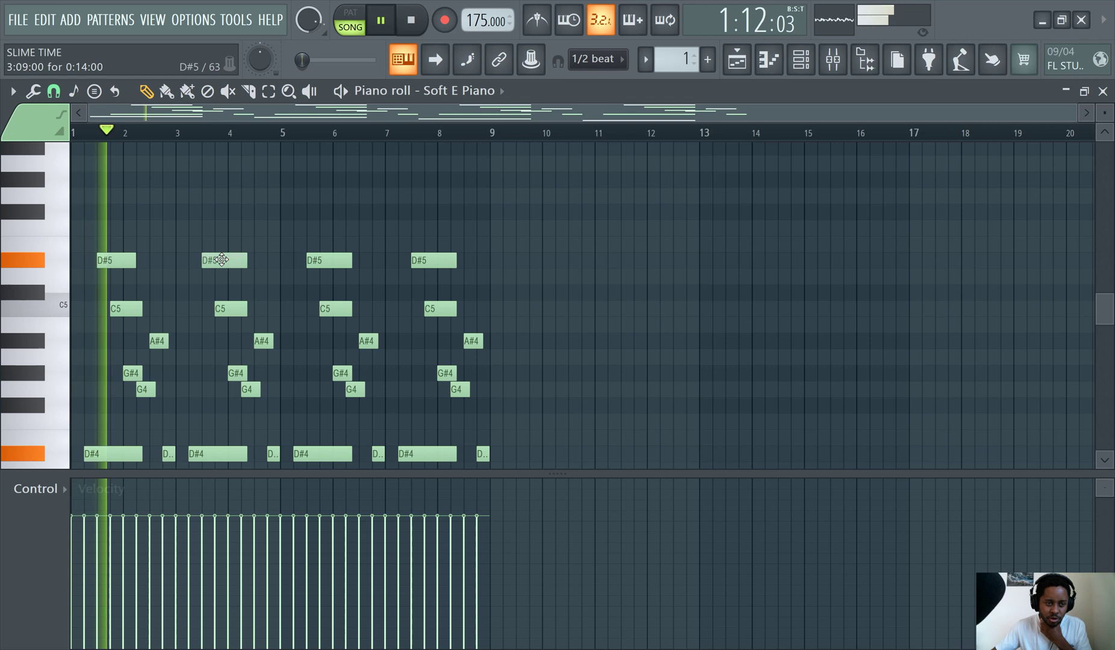
Step: Try raising the bar 3 D#5 note to F5, then return it to D#5
left_click_drag(220, 245, 235, 226)
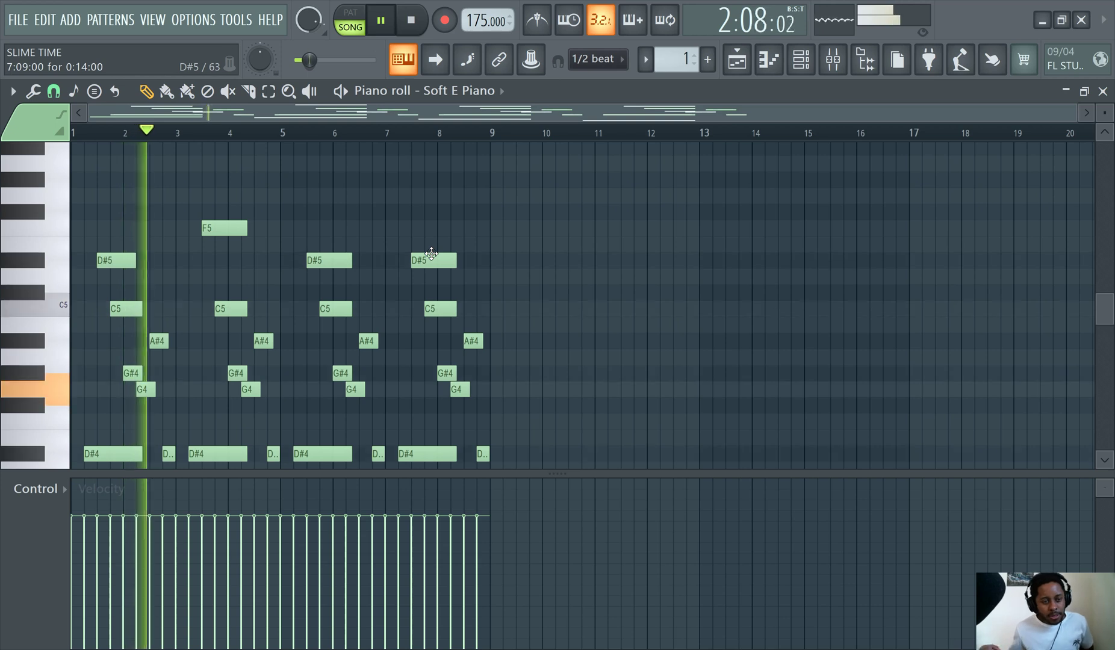
scroll(398, 252, "down", 3)
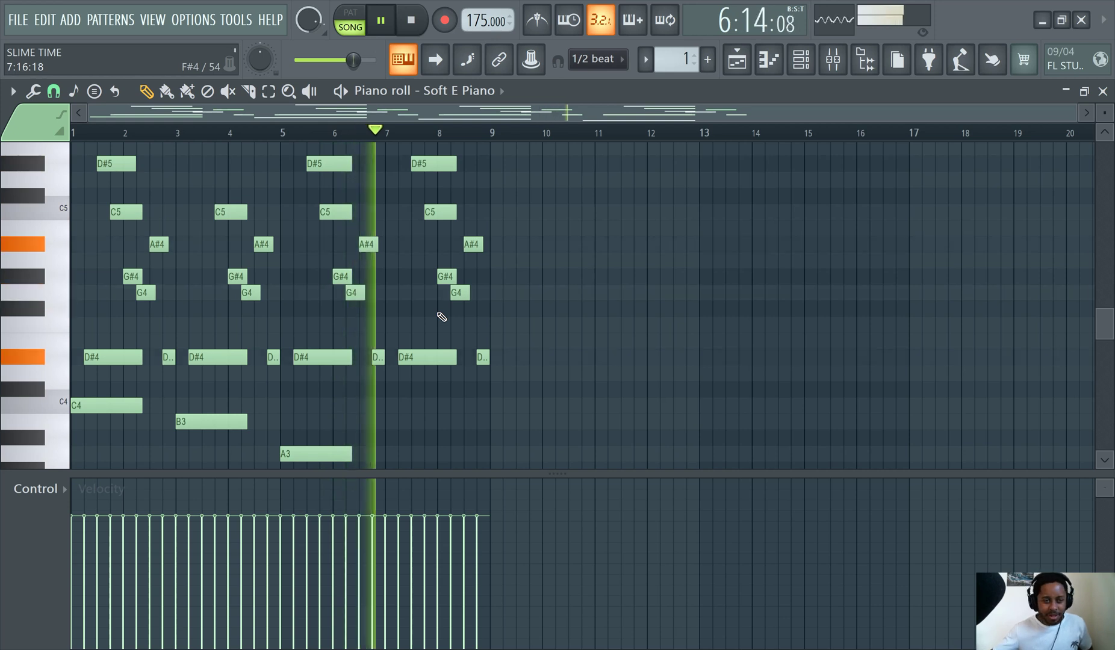
scroll(441, 317, "up", 3)
left_click_drag(220, 230, 220, 264)
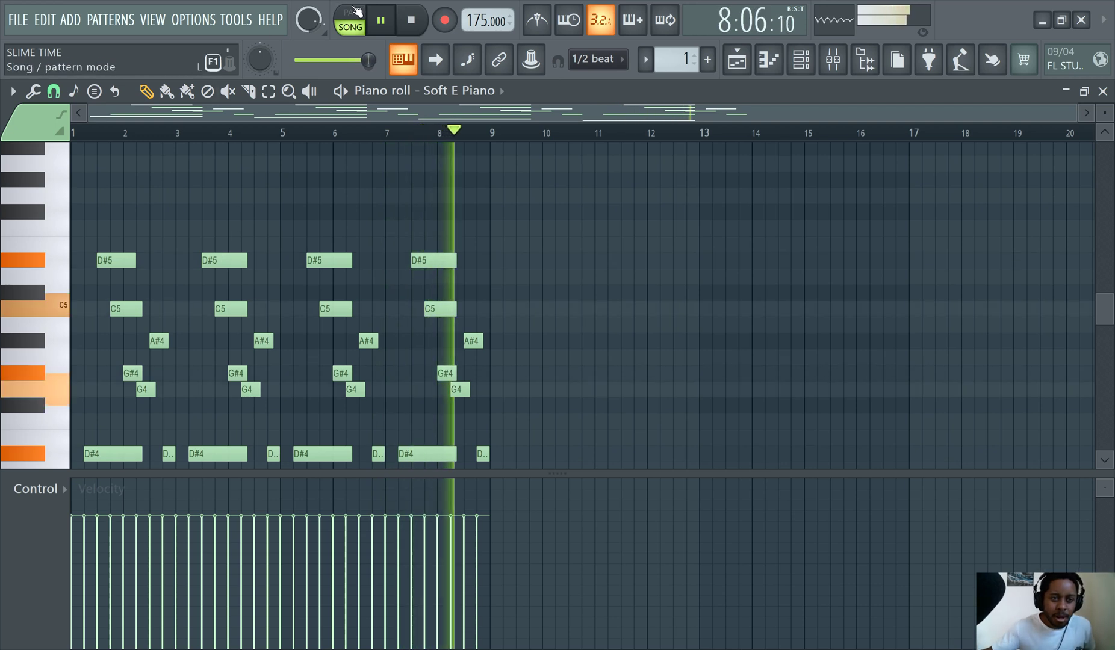
Step: Pause playback and select every note in the pattern with Ctrl+A
left_click(381, 20)
scroll(460, 248, "down", 4)
scroll(410, 274, "up", 3)
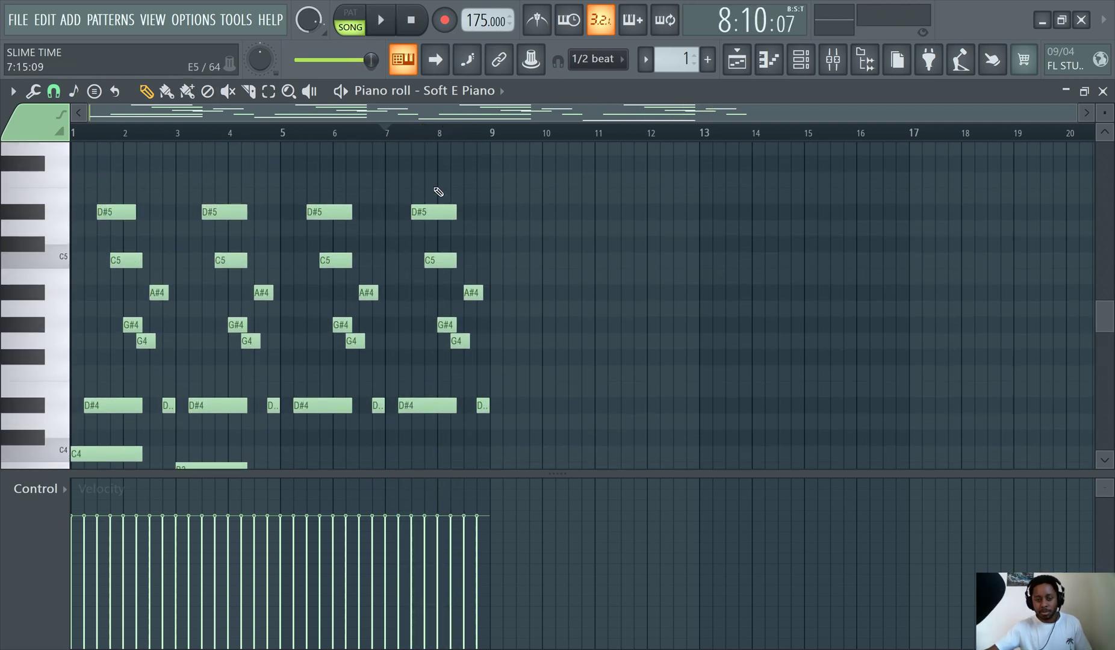
key("ctrl+a")
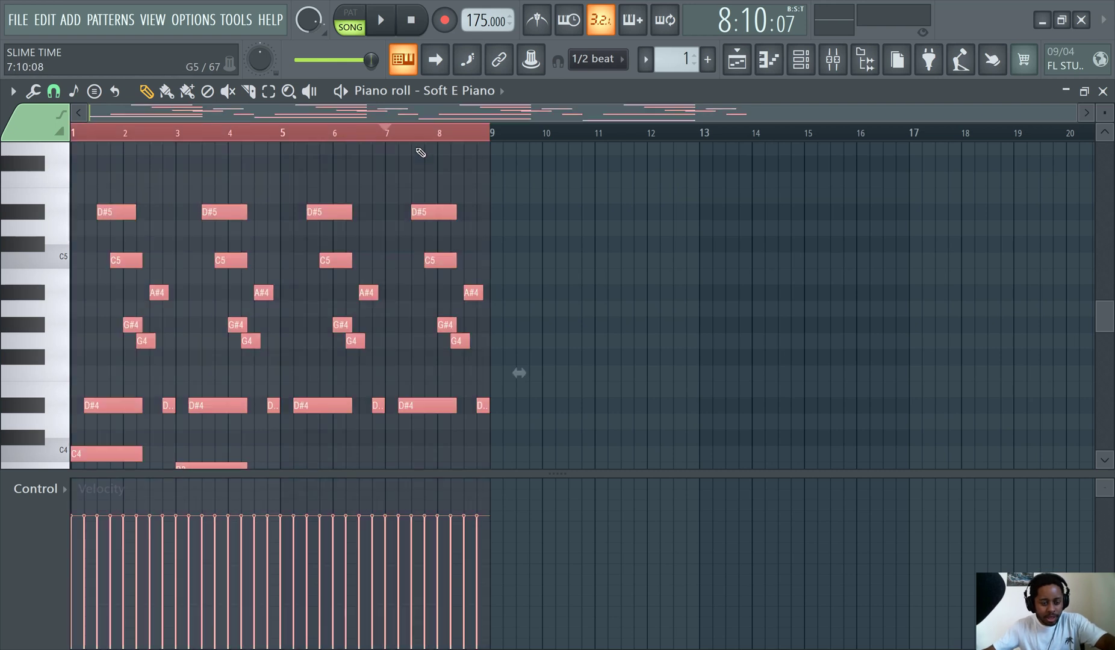
Step: Open the randomizer, leave Pattern unchecked, and set the Levels VEL knob to 5%
key("alt+r")
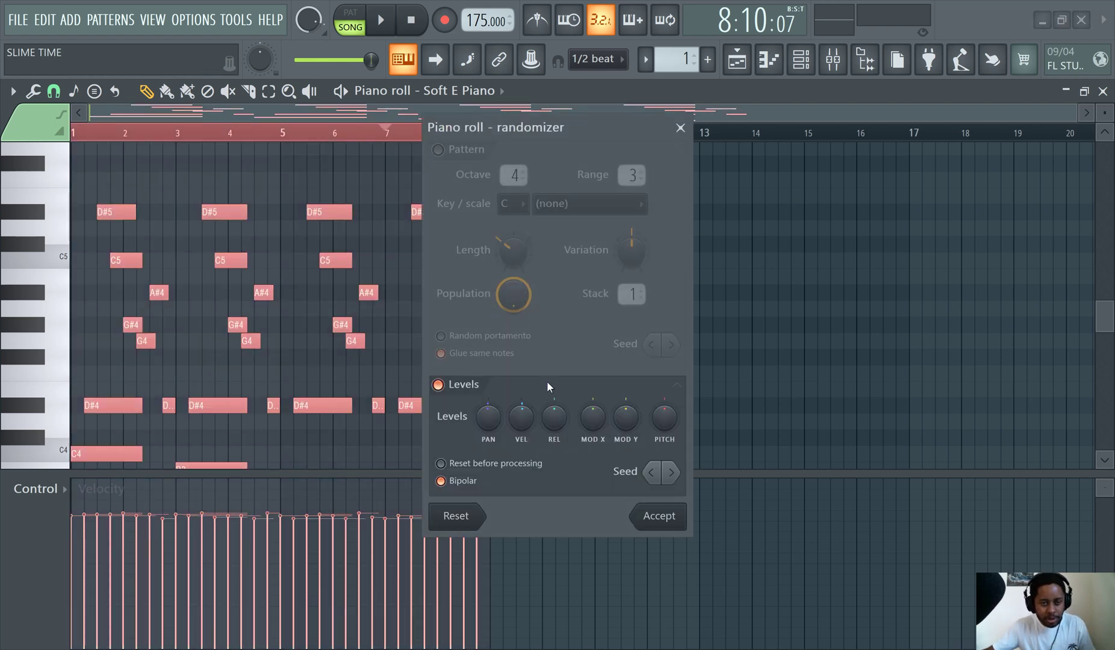
left_click(449, 154)
left_click(449, 154)
left_click(449, 155)
left_click(449, 154)
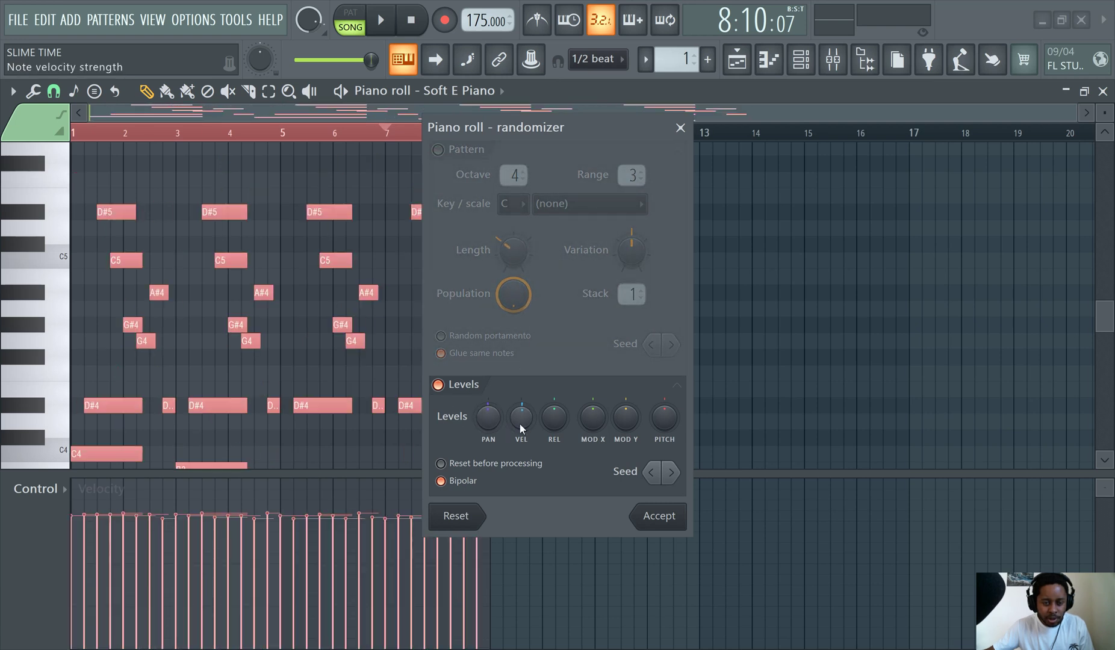
left_click_drag(525, 427, 525, 419)
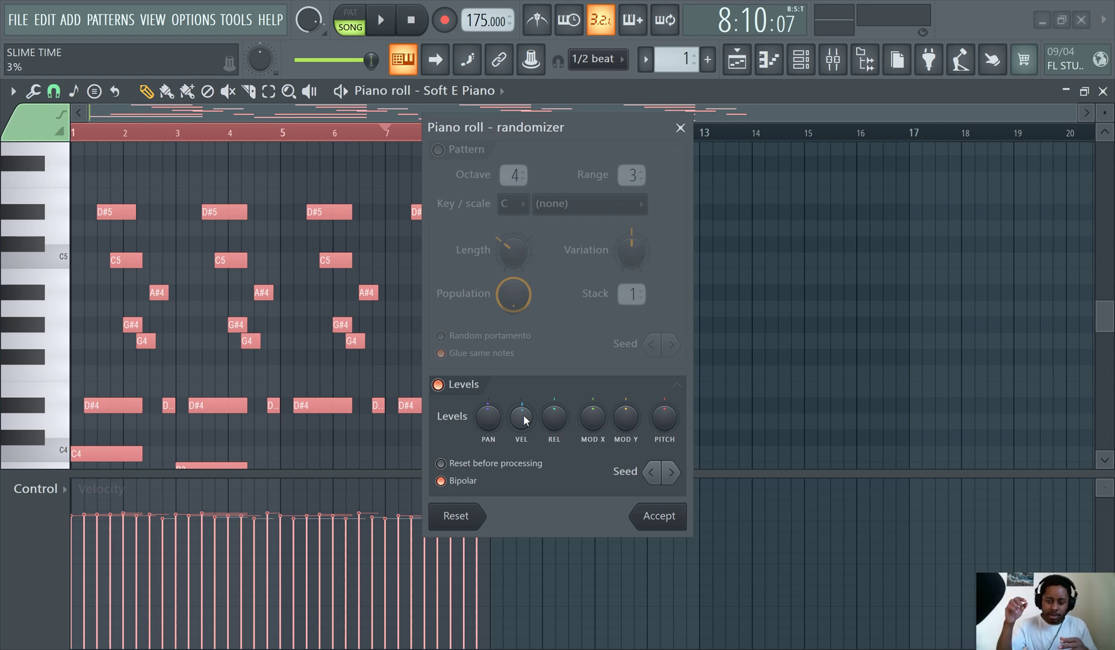
Step: Accept the 5% velocity randomization and play the melody back
left_click(660, 517)
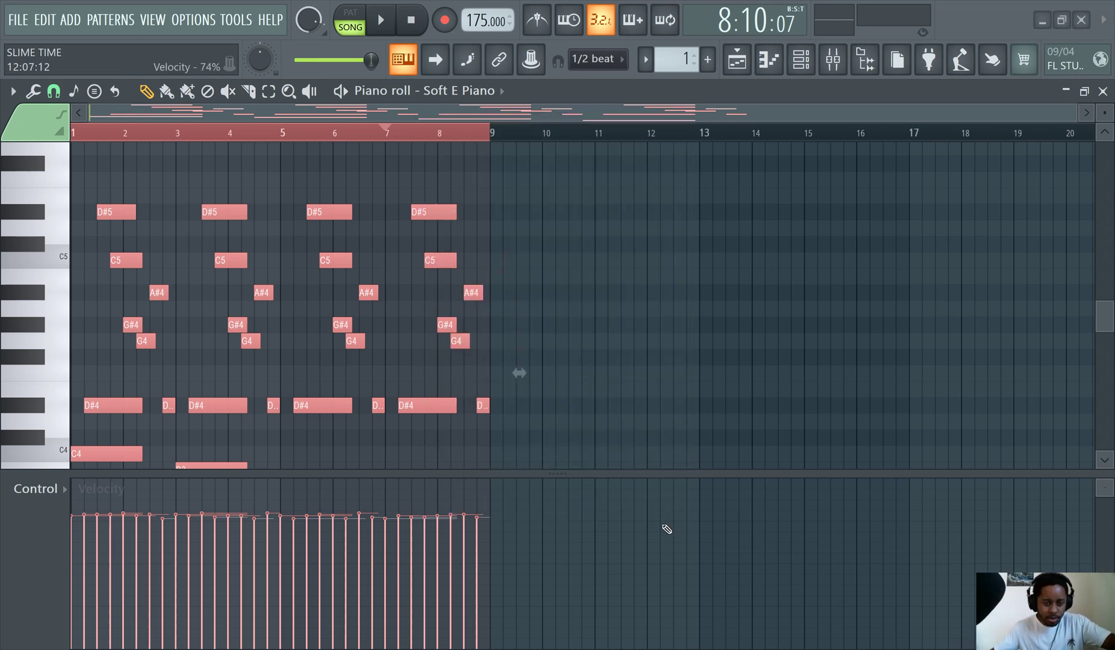
left_click(394, 21)
scroll(421, 518, "down", 3)
scroll(373, 468, "up", 1)
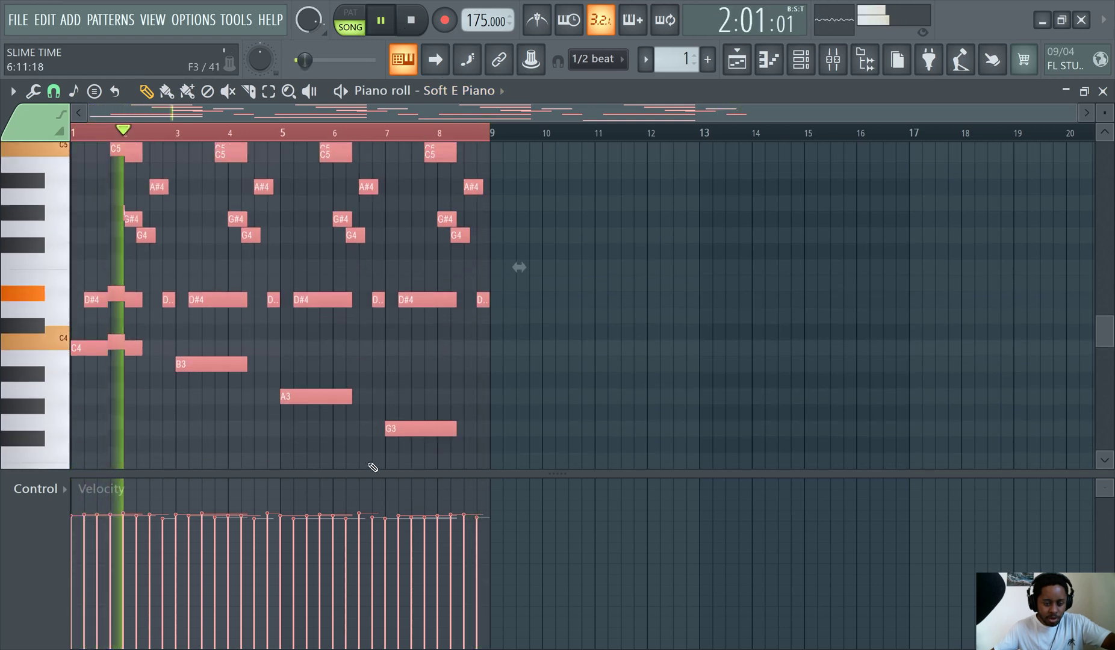
scroll(374, 468, "up", 3)
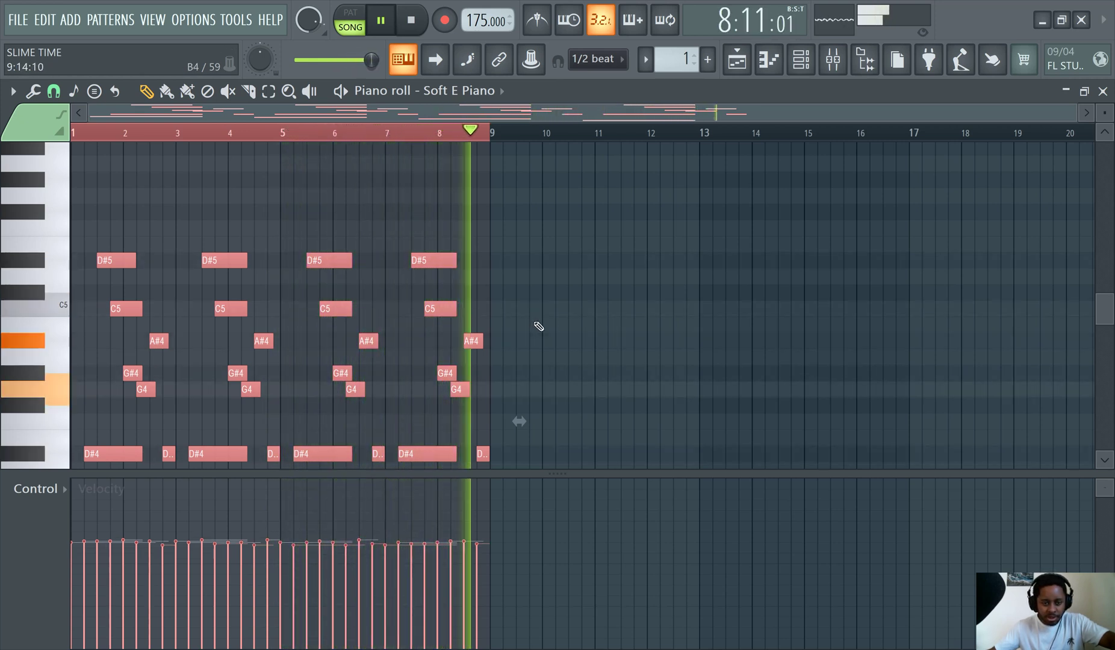
scroll(542, 325, "down", 4)
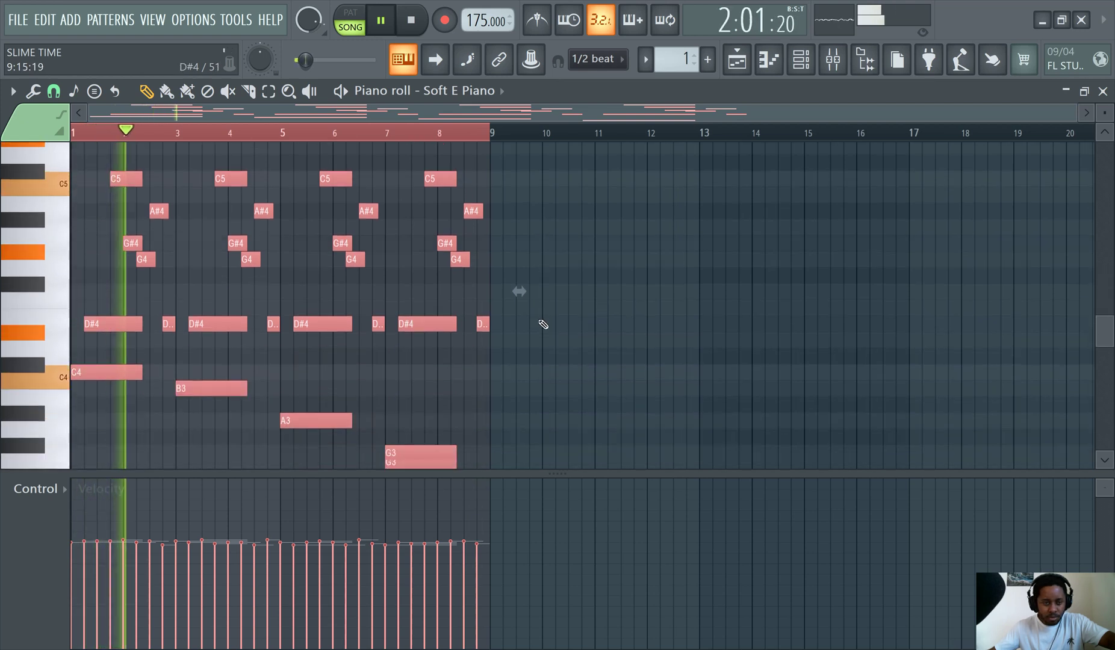
scroll(543, 324, "down", 2)
scroll(543, 324, "up", 5)
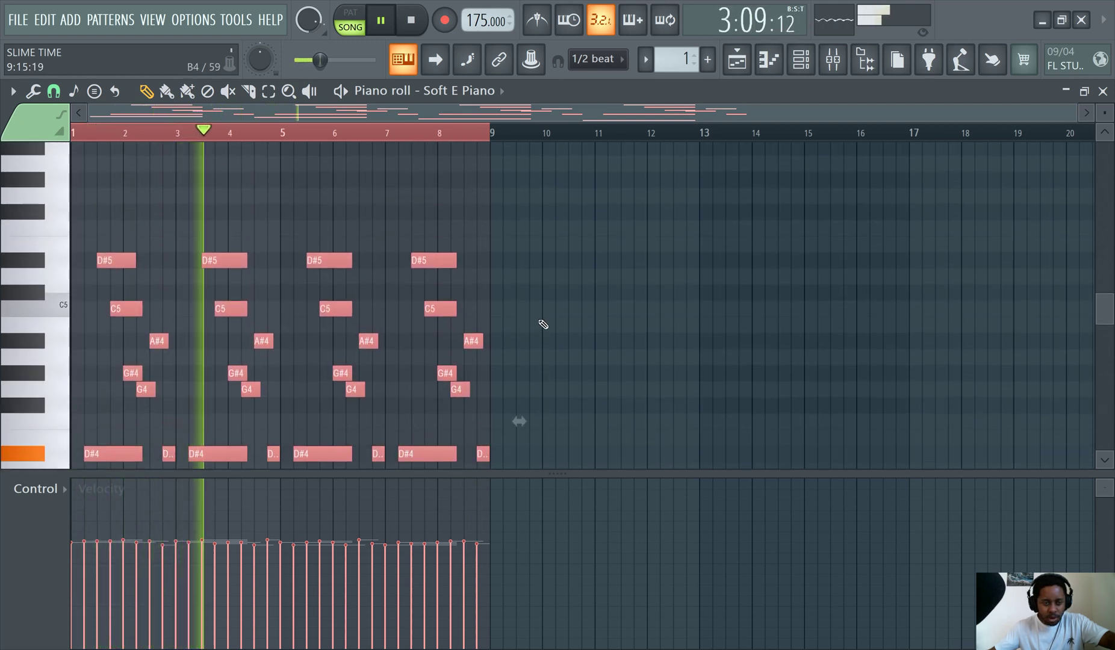
scroll(543, 324, "down", 3)
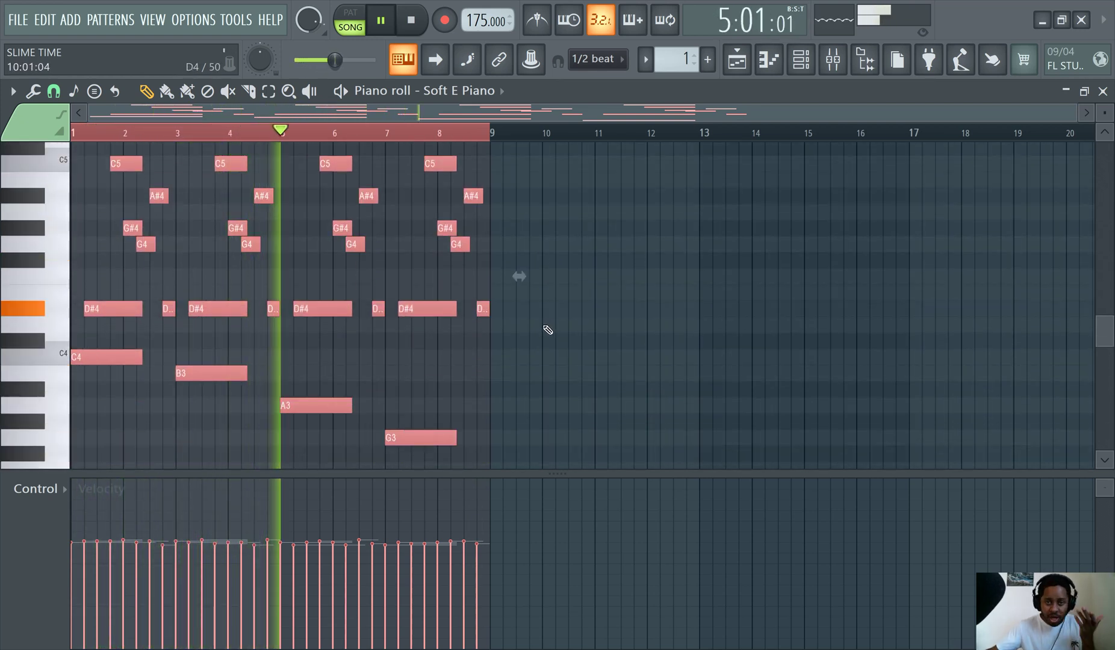
Step: Check the Pattern 1 clip in the playlist, then return to the piano roll
left_click(737, 59)
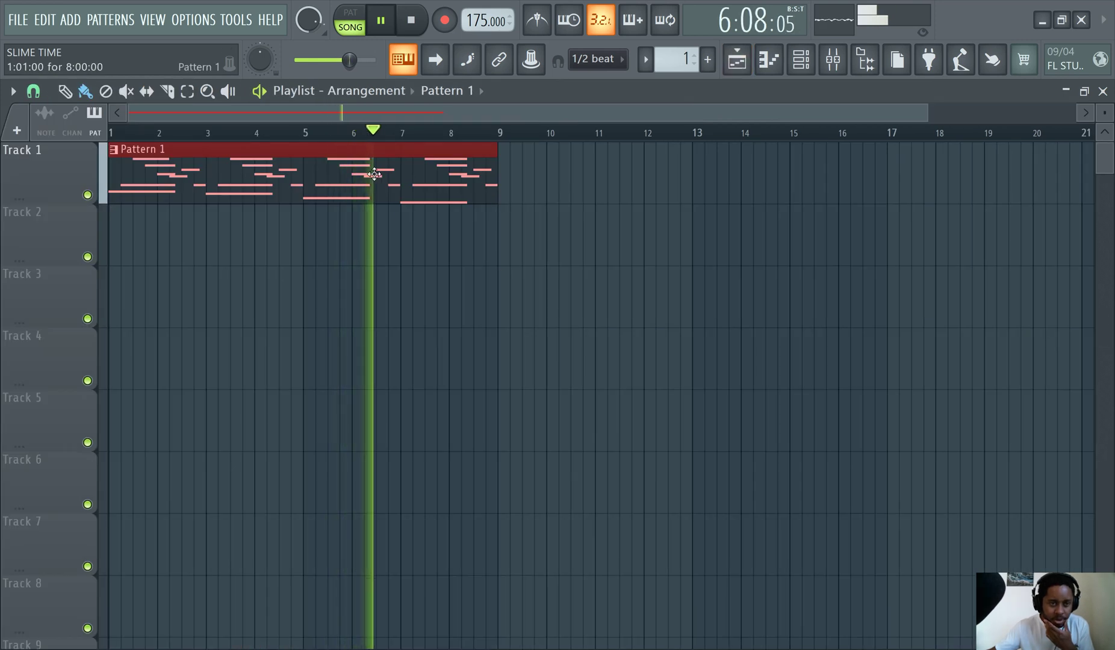
mouse_move(493, 178)
left_mouse_down()
mouse_move(709, 175)
mouse_move(498, 184)
left_mouse_up()
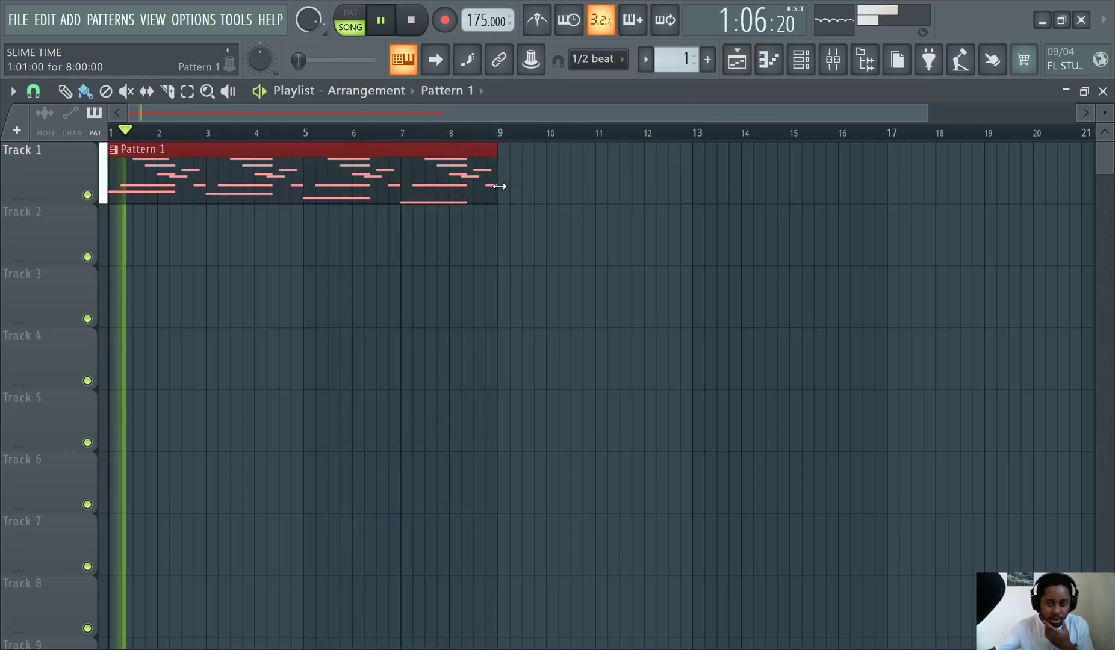
key("F7")
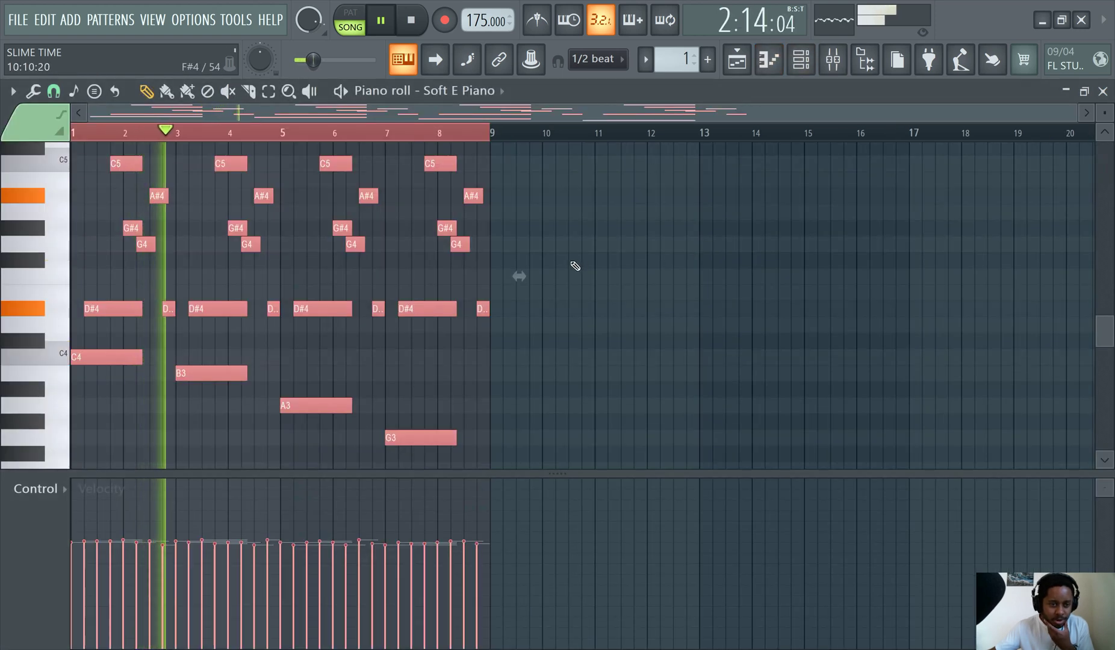
Step: Mute the long D#4 notes in bars 1, 3, 5 and 7
scroll(627, 239, "up", 5)
scroll(590, 249, "down", 3)
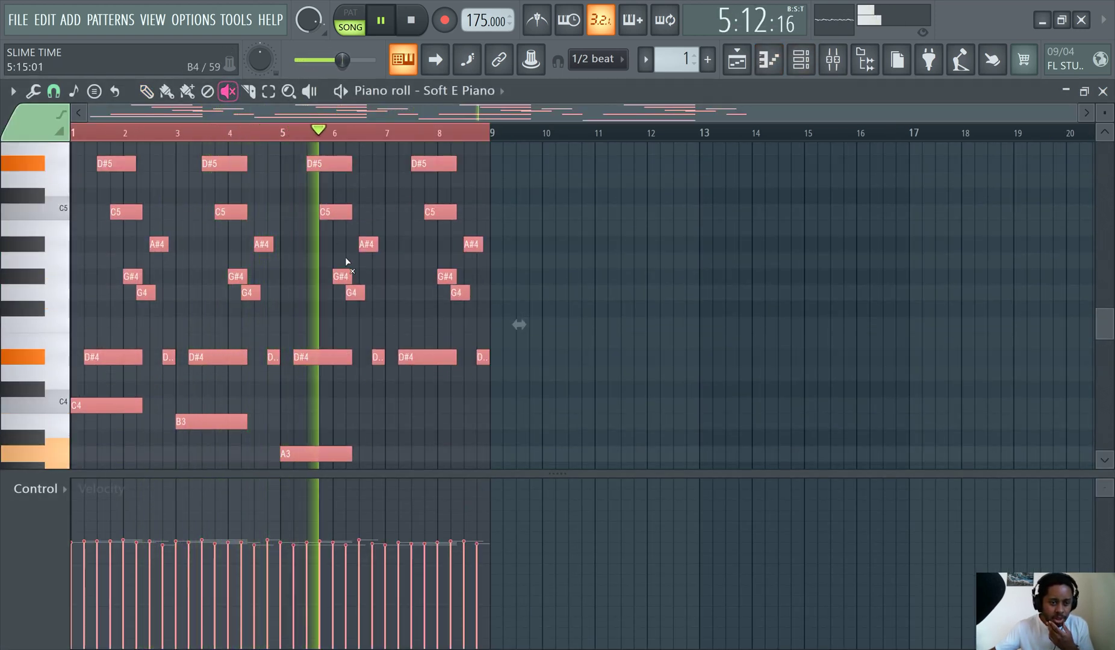
left_click(328, 358)
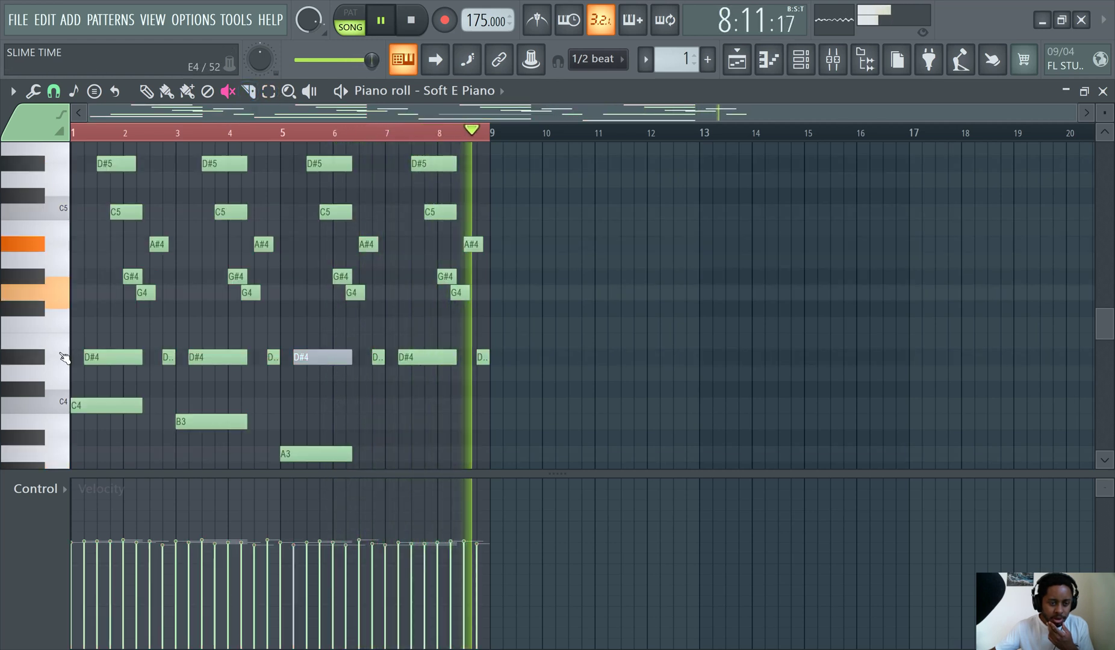
left_click(90, 360)
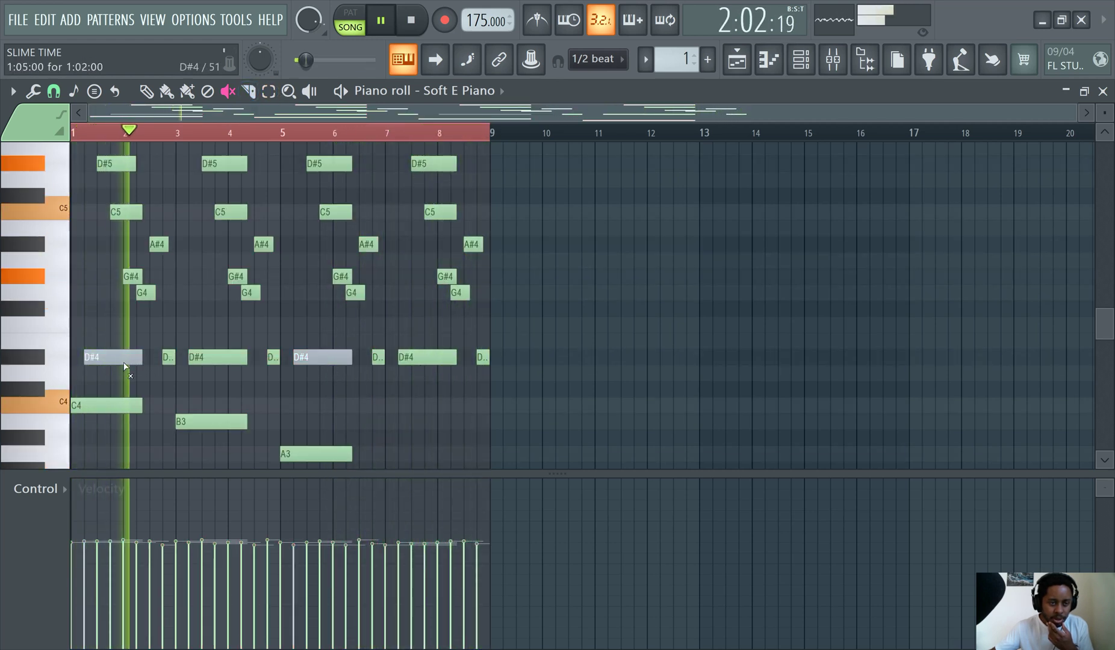
left_click(239, 358)
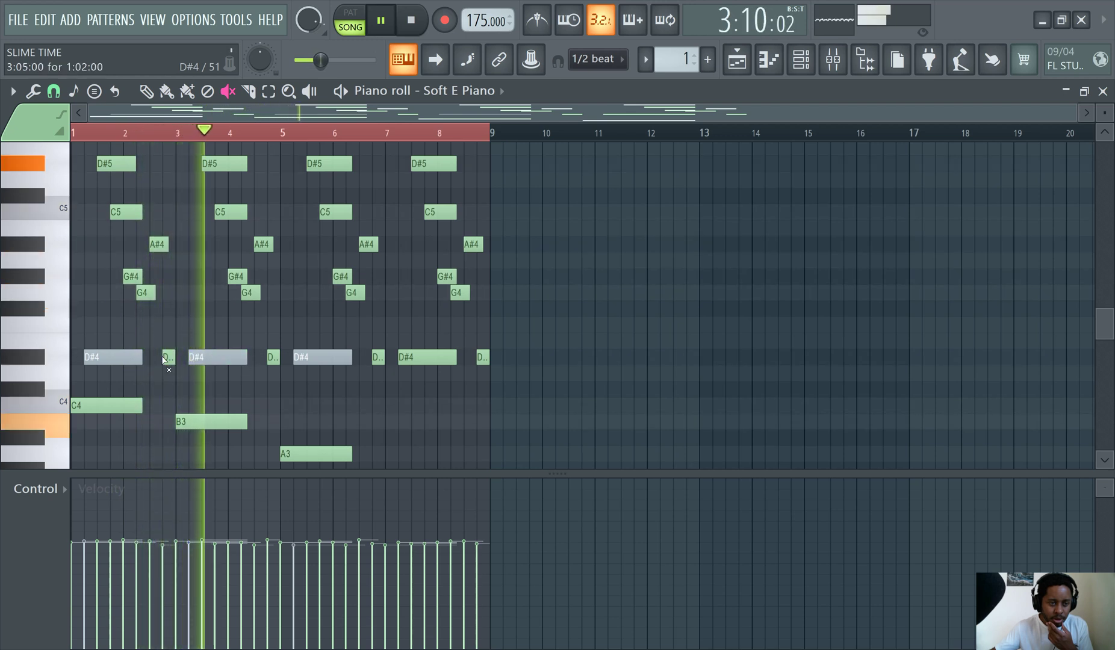
left_click(406, 358)
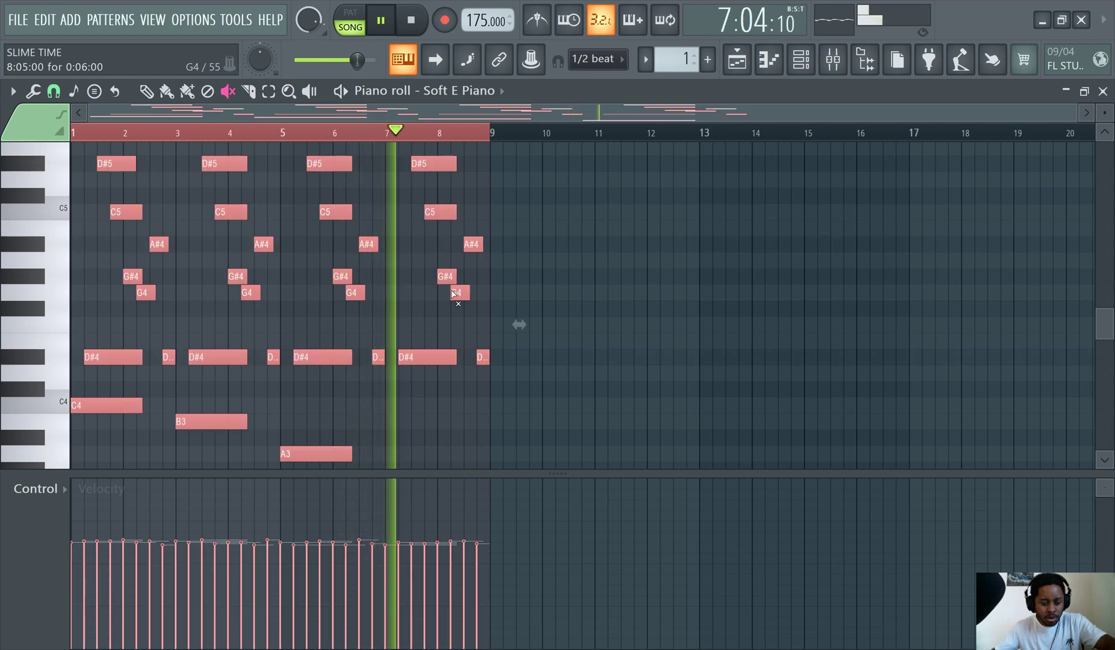
Step: Duplicate bars 1–8 into bars 9–16 and unmute the D#4 notes in bars 1–8
key("ctrl+b")
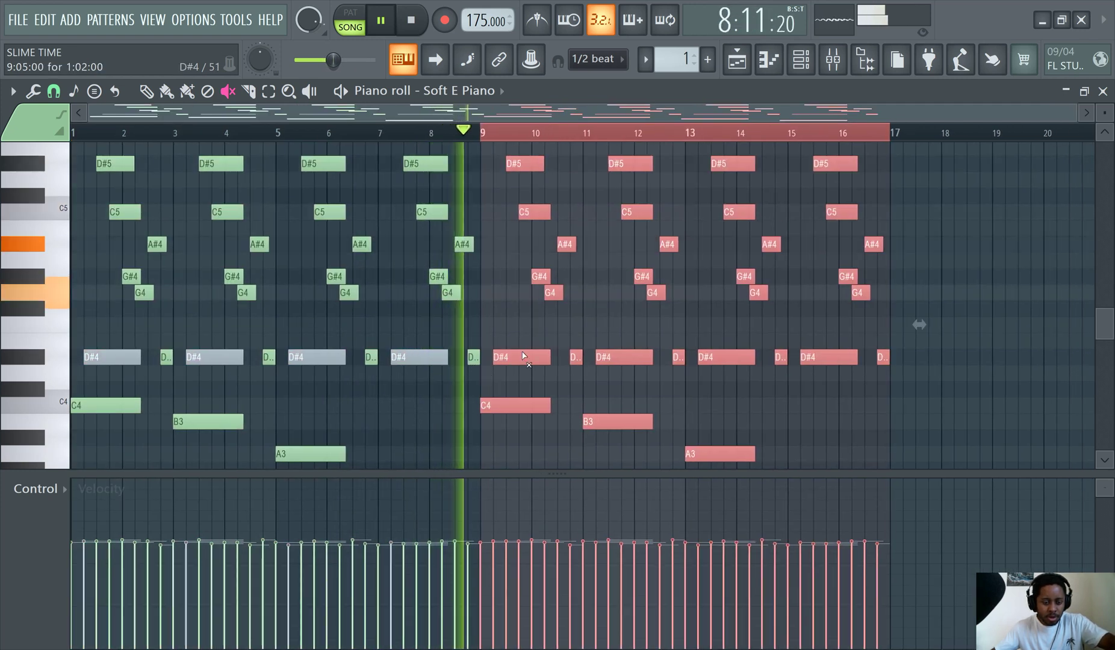
key("ctrl+d")
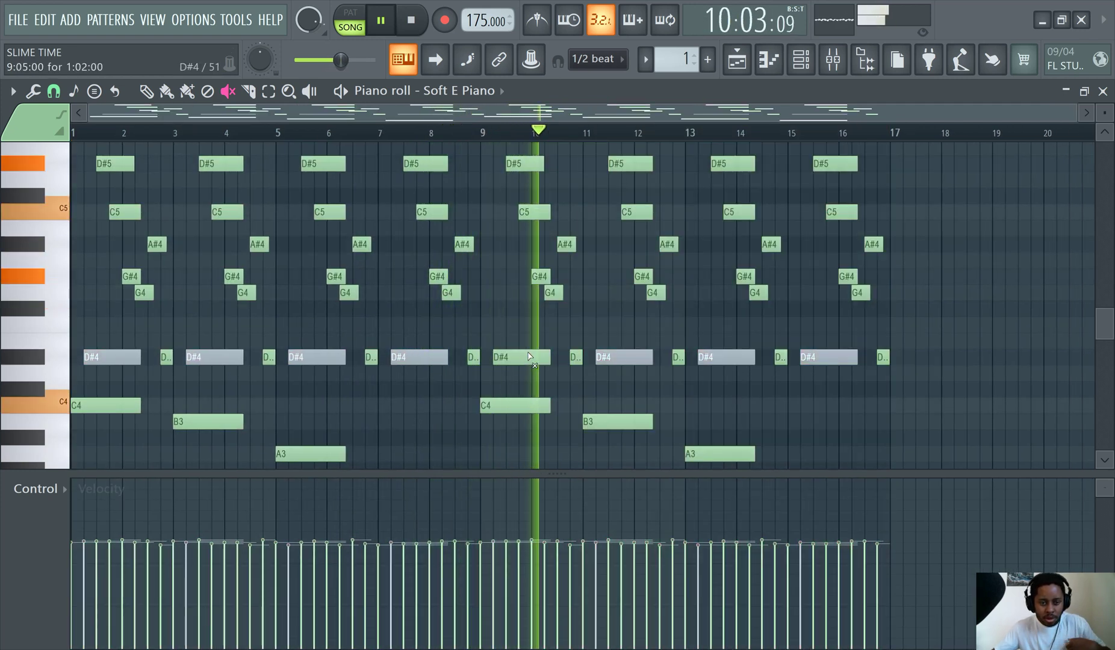
mouse_move(177, 364)
left_mouse_down()
mouse_move(124, 368)
mouse_move(286, 356)
mouse_move(413, 365)
left_mouse_up()
left_click(413, 363)
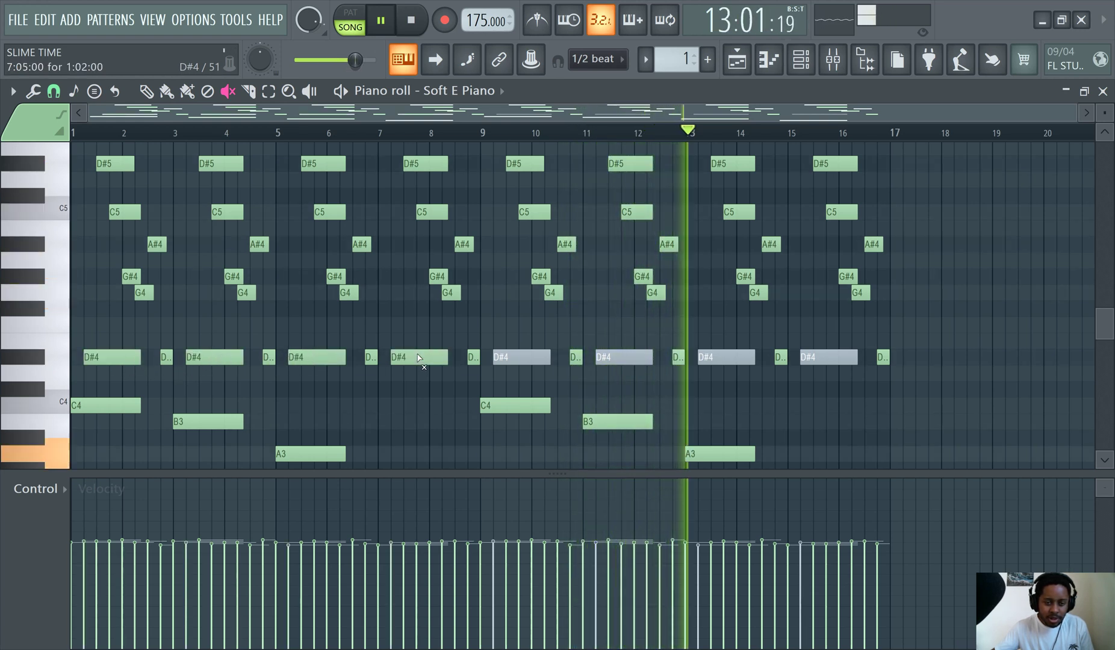
Step: Open the event editor's note property list
scroll(614, 356, "down", 3)
scroll(542, 346, "up", 3)
scroll(377, 337, "down", 2)
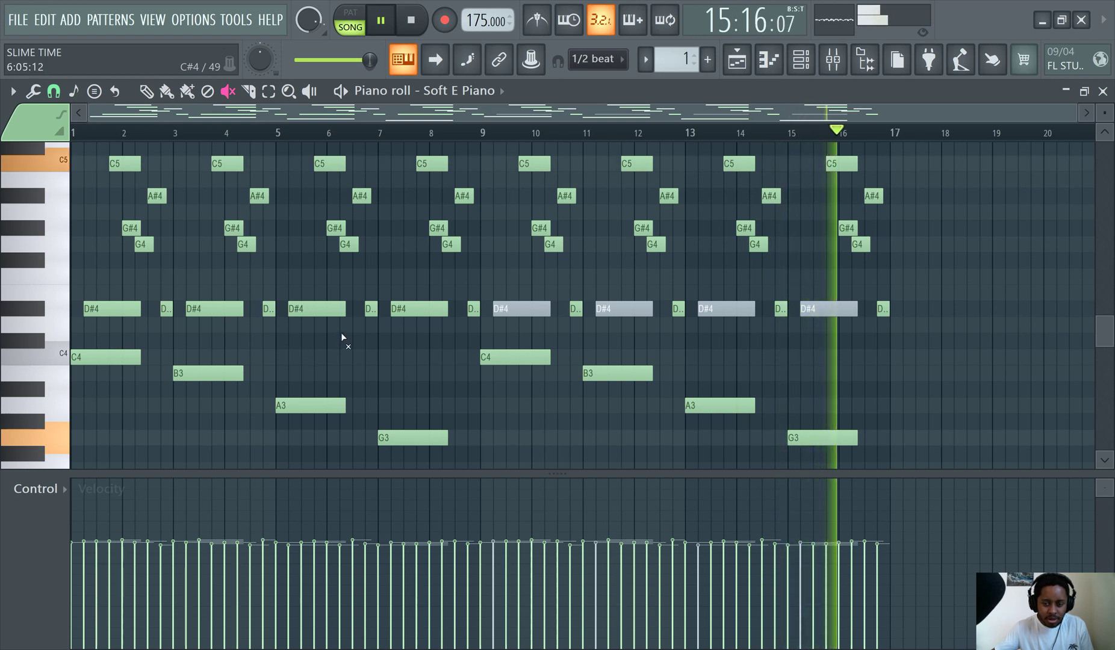
scroll(341, 333, "up", 2)
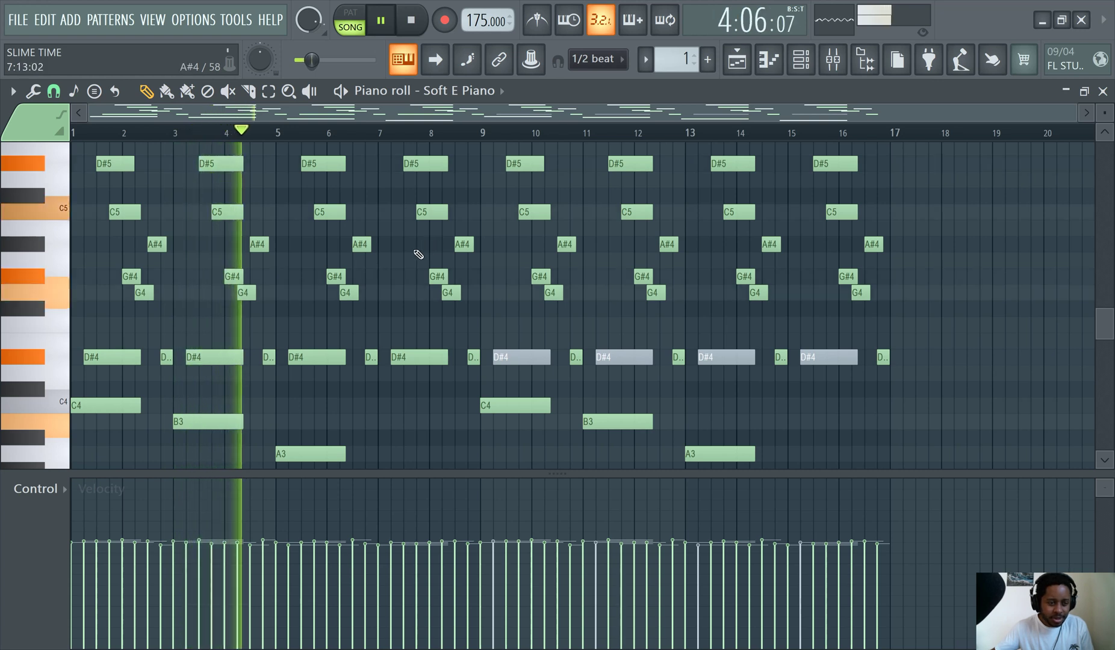
left_click(51, 488)
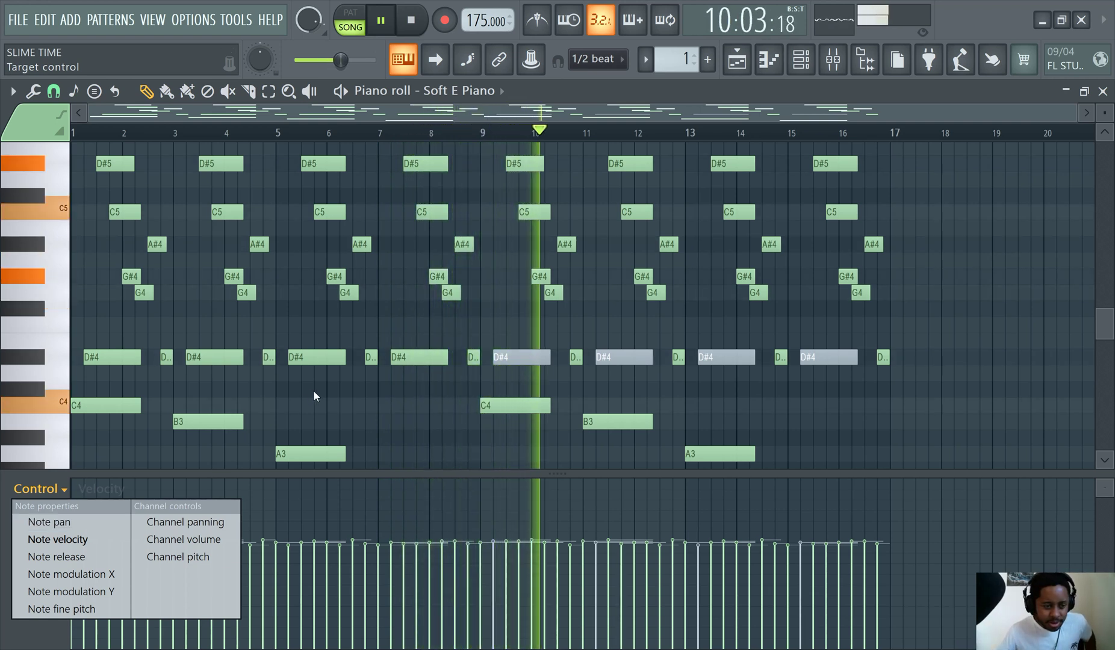
Step: Close the property list, leaving the lane on velocity, and check the lower notes
left_click(481, 110)
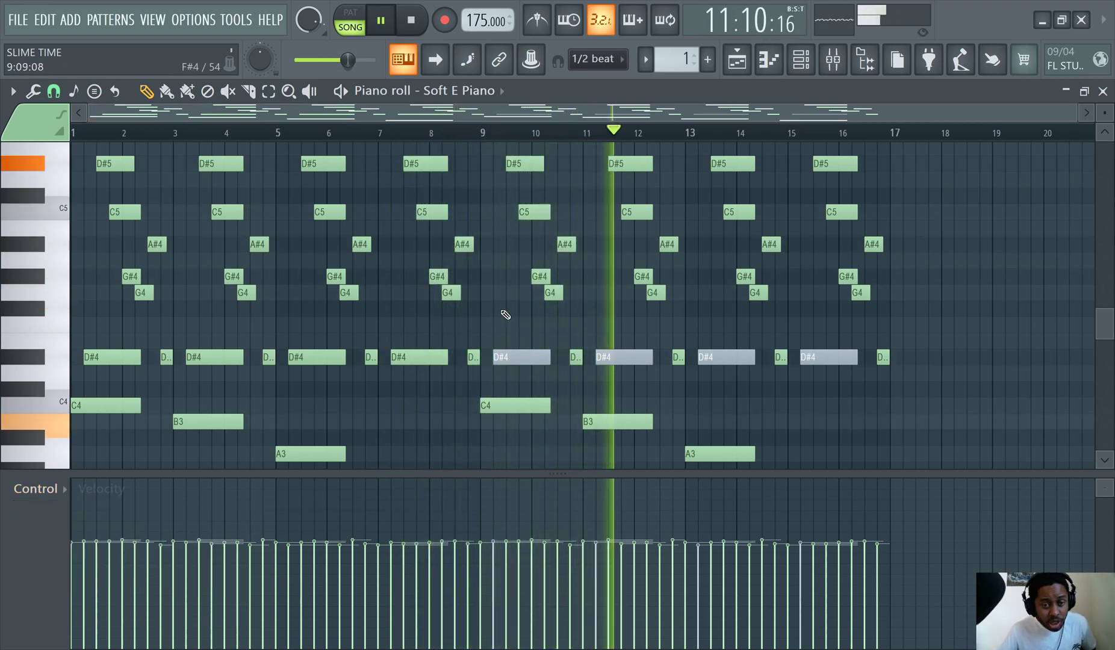
scroll(428, 250, "up", 1)
scroll(415, 267, "down", 1)
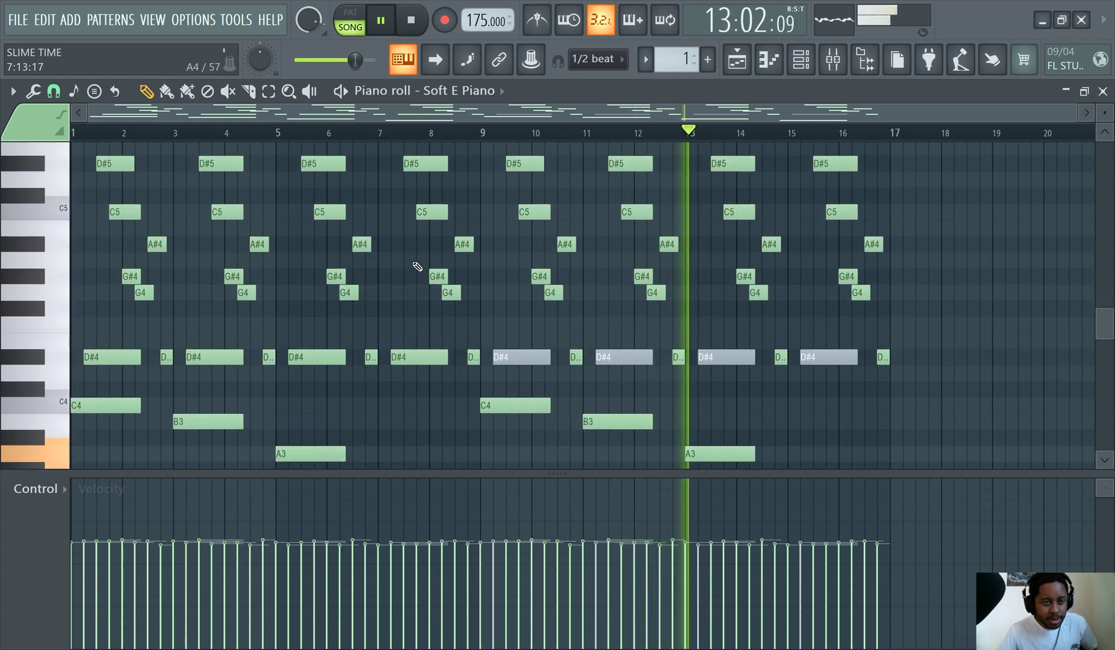
scroll(356, 364, "down", 2)
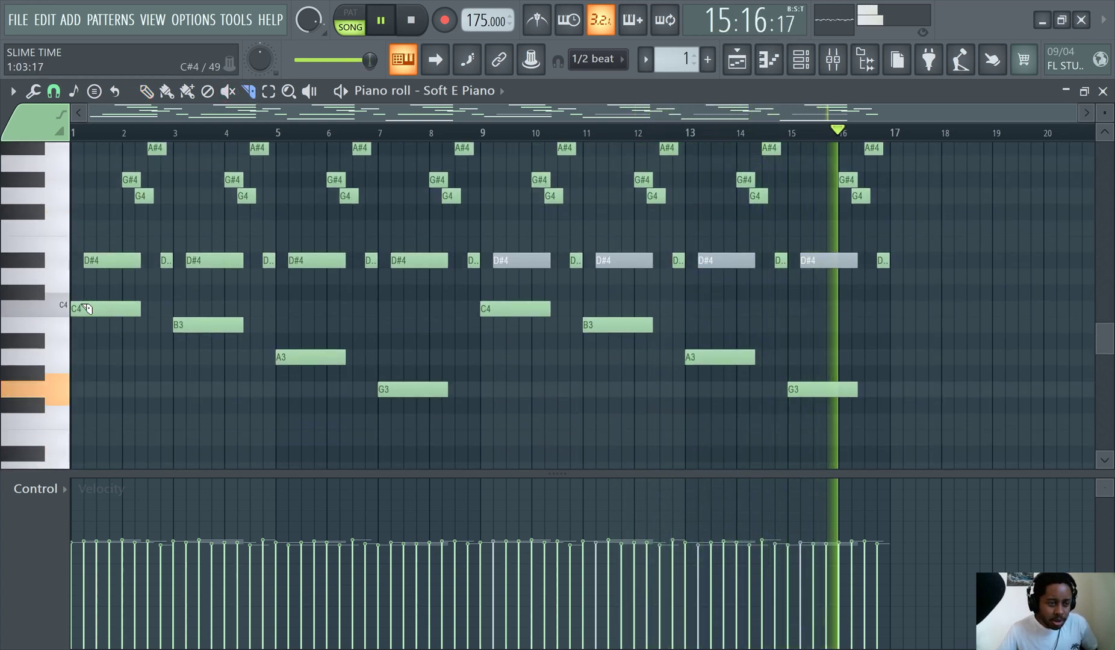
Step: Replace the long bar 1 C4 and bar 3 B3 with new notes ending near bars 2 and 4
left_click(84, 309)
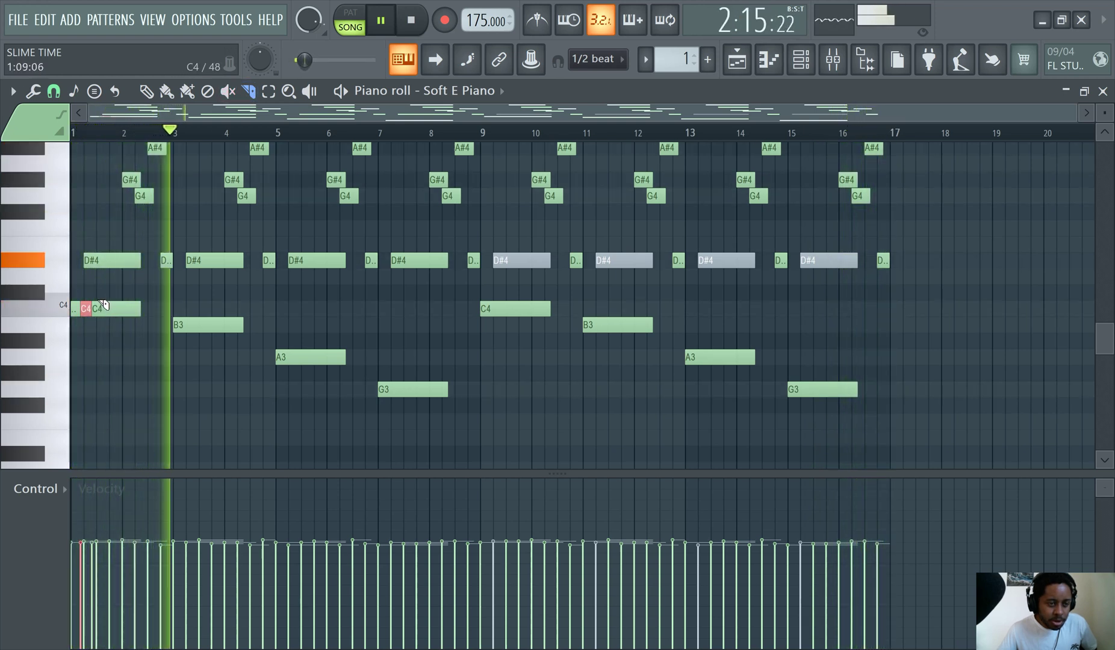
left_click(183, 325)
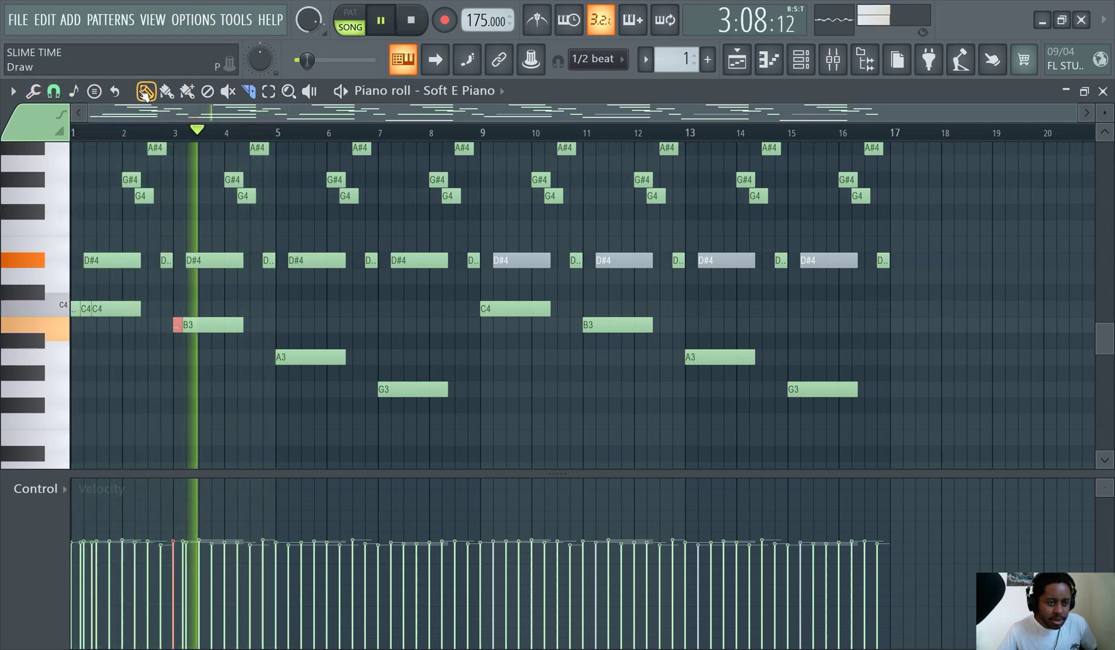
right_click(183, 329)
left_click_drag(179, 331, 237, 325)
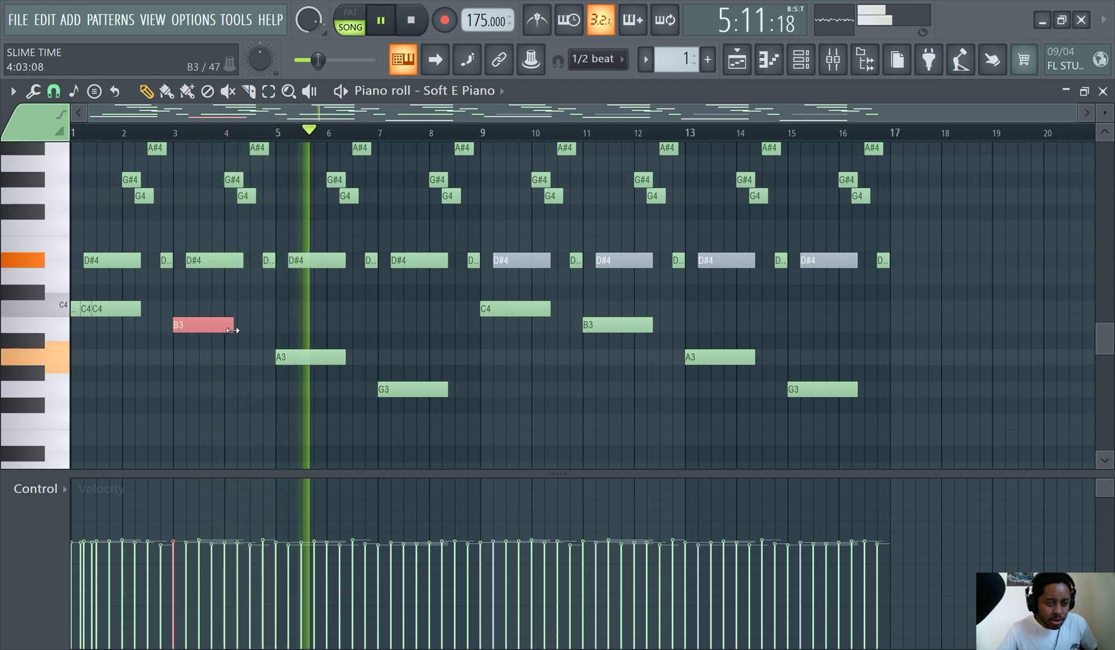
right_click(90, 313)
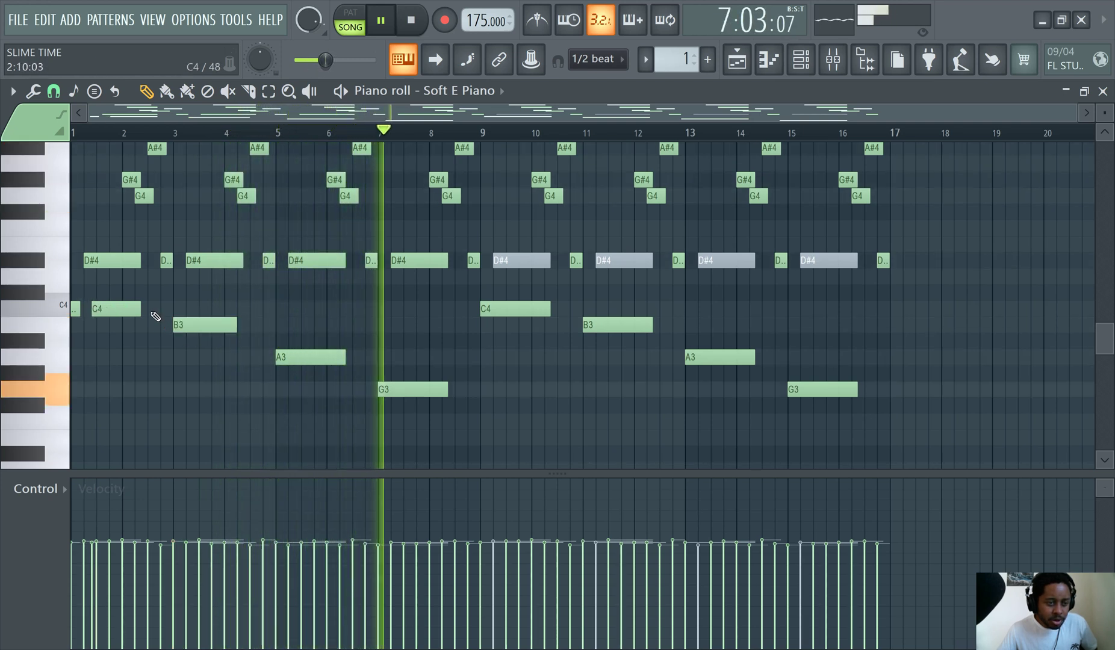
left_click_drag(79, 309, 123, 309)
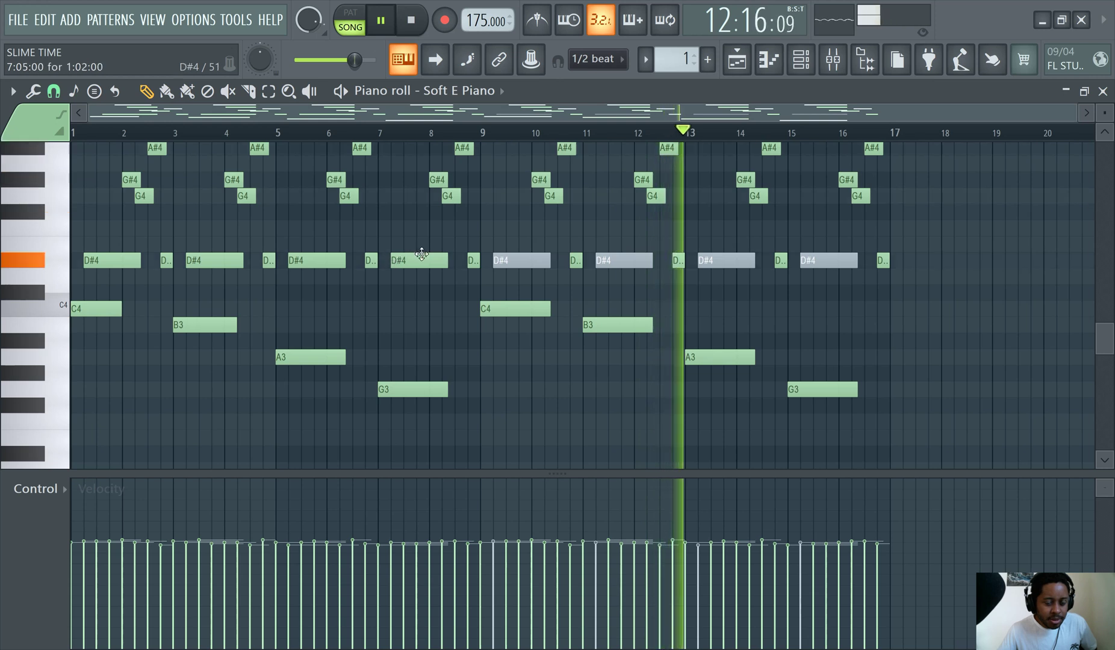
Step: Open and close the channel list, then zoom the grid to fit bars 1–16
left_click(480, 101)
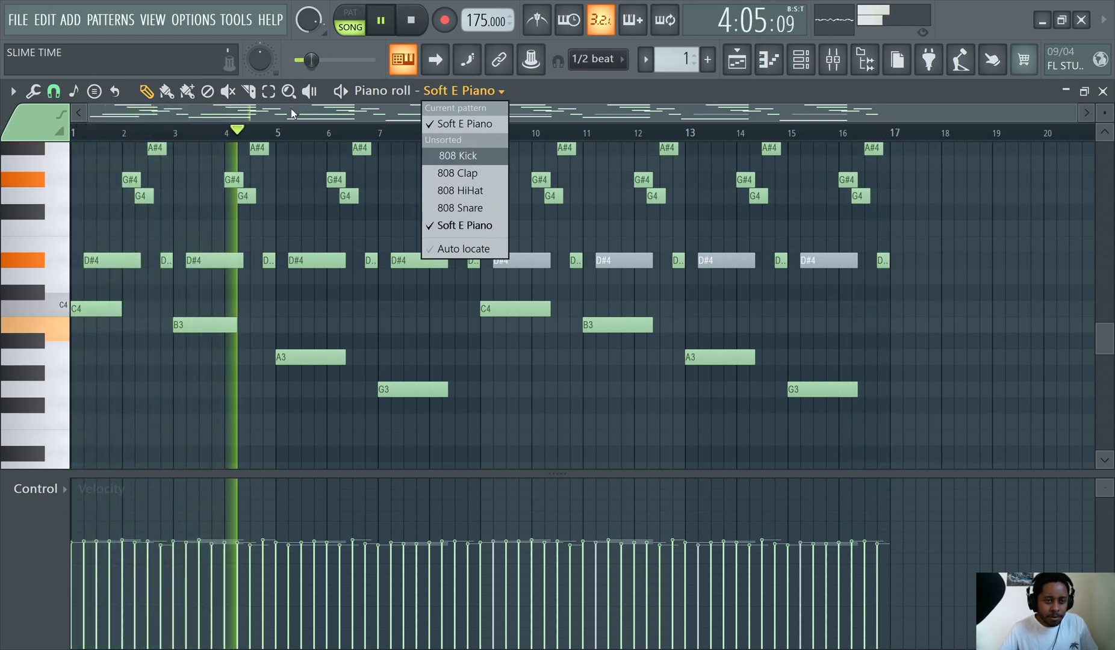
left_click(289, 92)
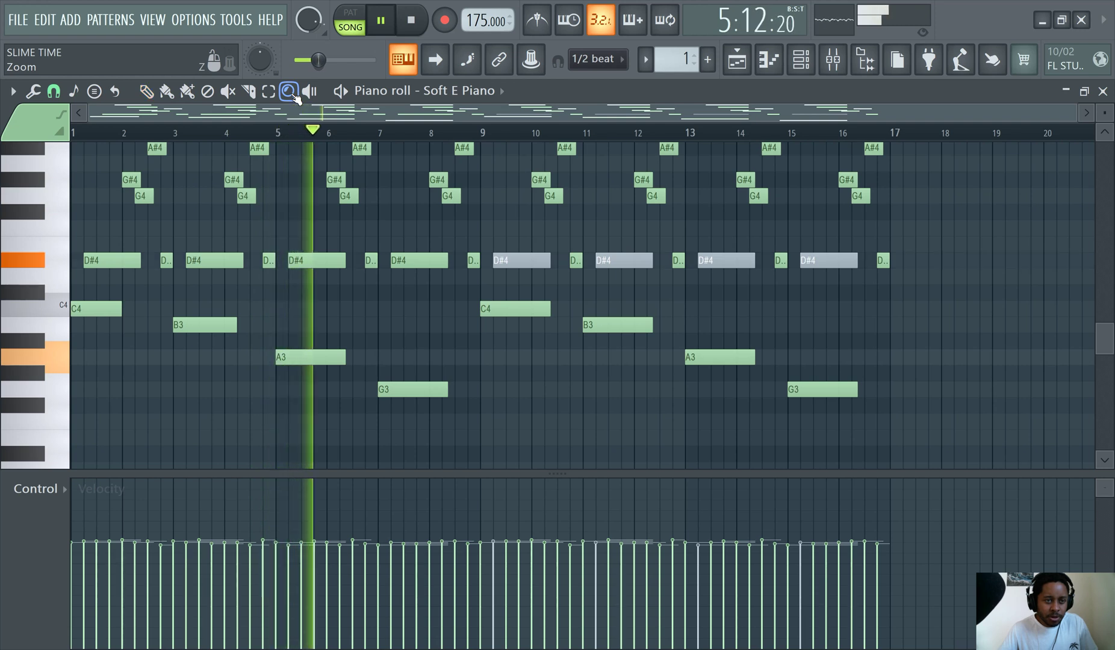
scroll(296, 187, "down", 2)
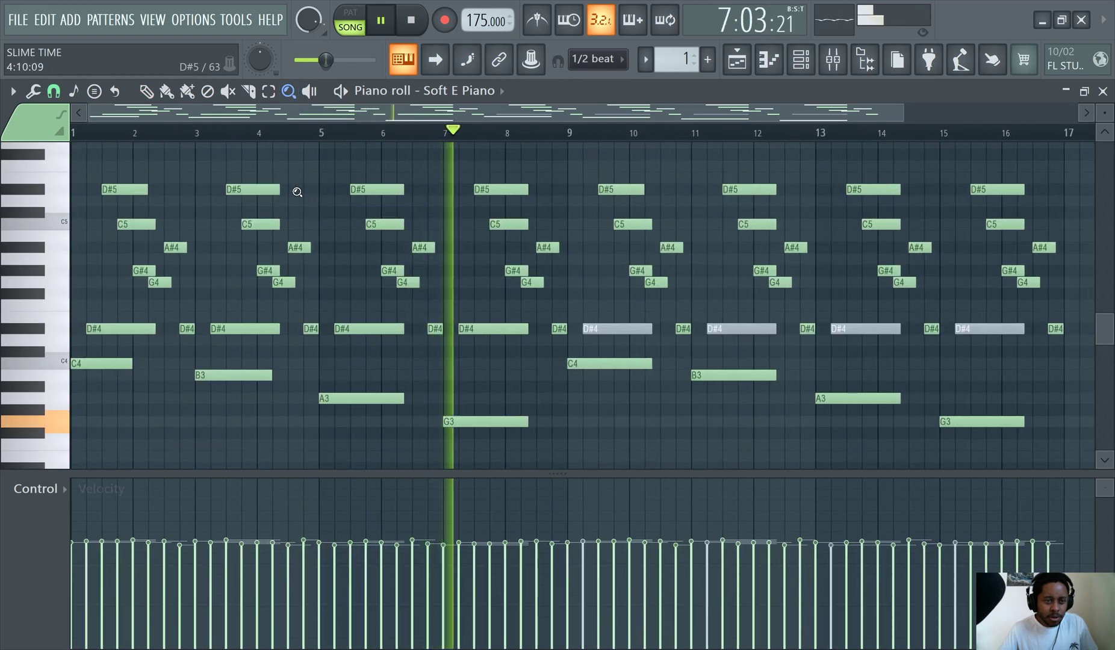
scroll(296, 186, "up", 1)
scroll(297, 191, "up", 1)
scroll(295, 190, "down", 1)
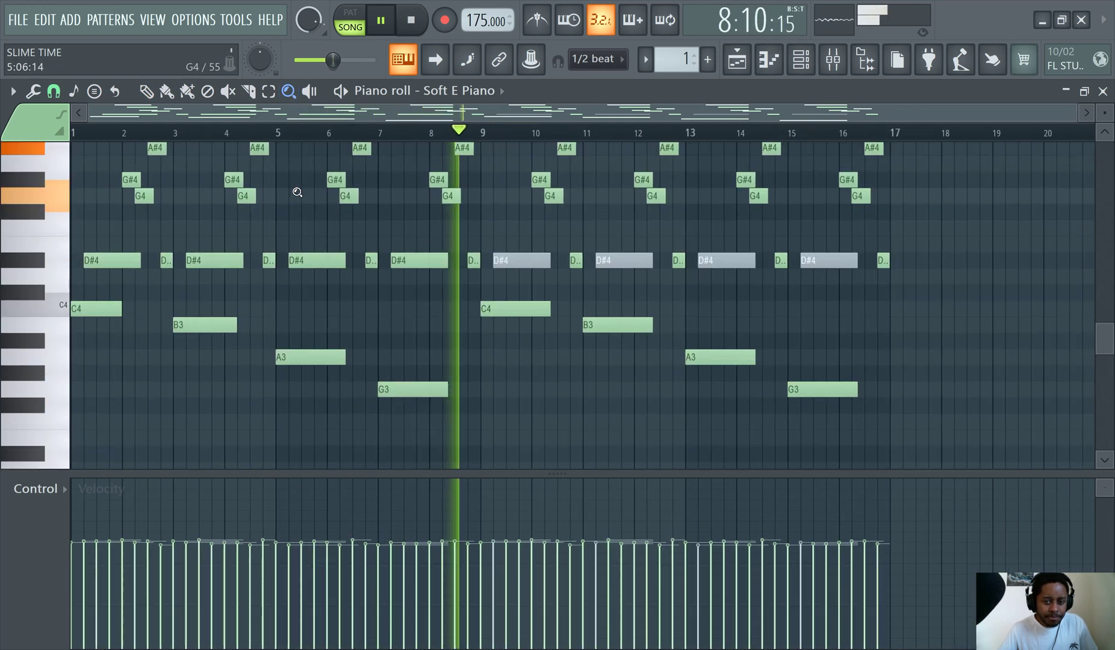
scroll(295, 189, "up", 1)
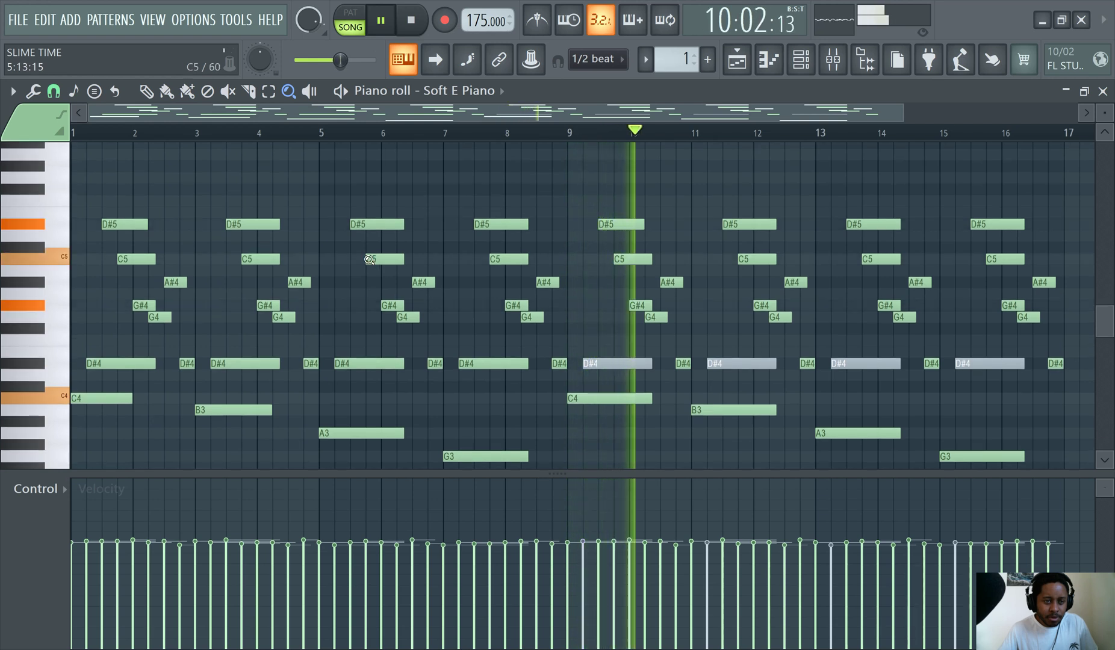
Step: Switch through the Zoom, Select and Delete tools
left_click(290, 91)
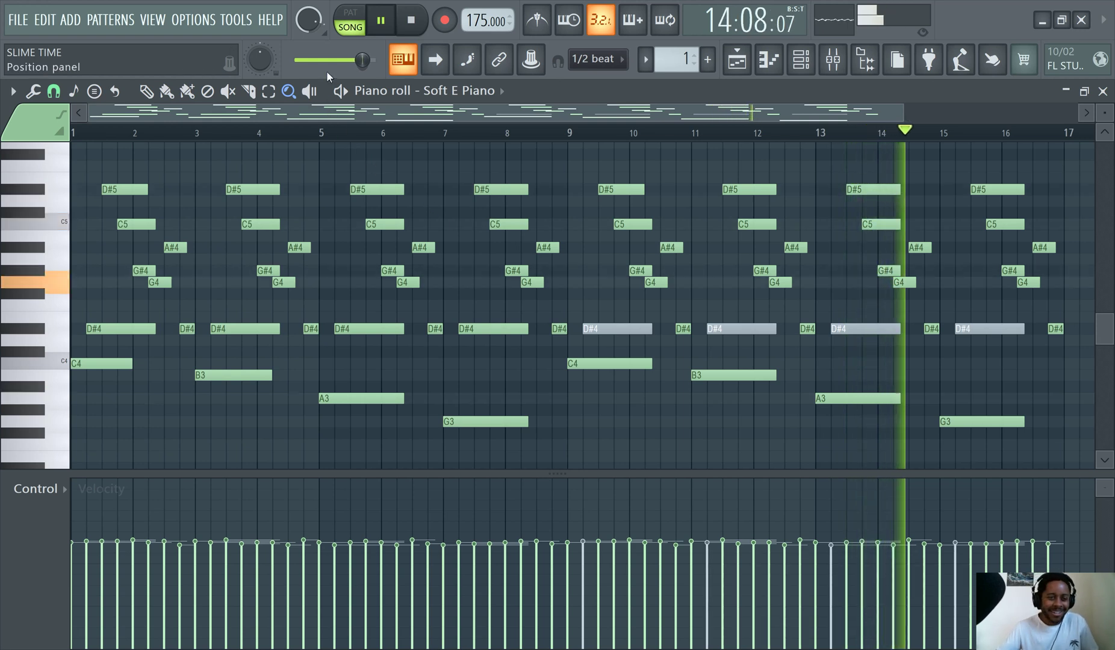
left_click(269, 92)
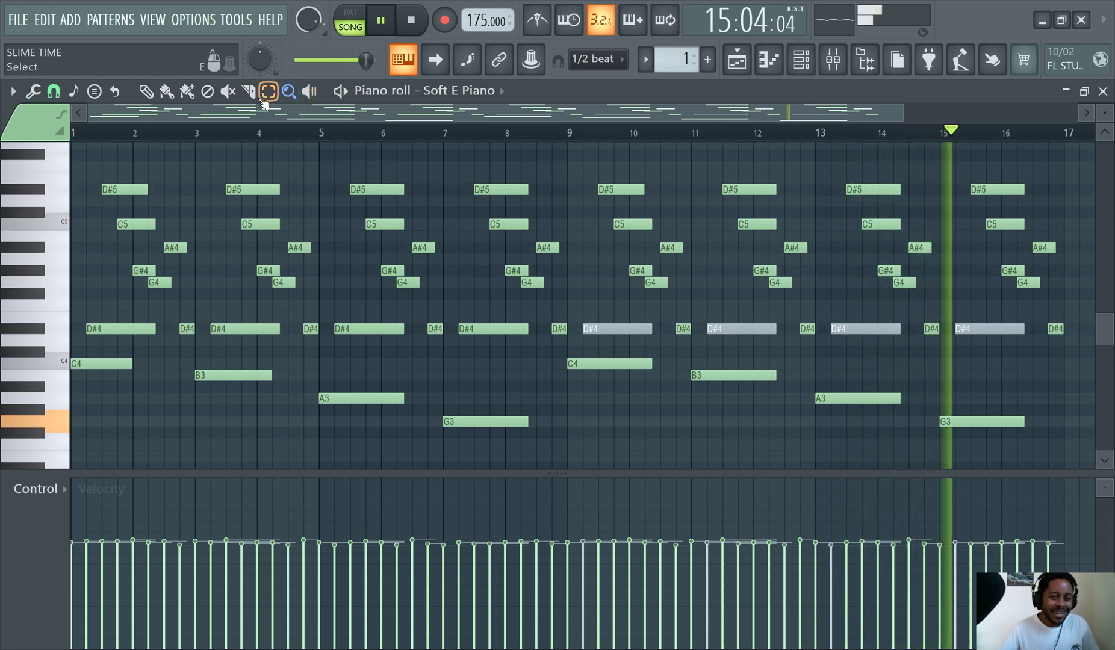
left_click(207, 91)
Step: Delete the bar 3 B3 bass note, restore the bar 5 A3, and pause playback
left_click(146, 91)
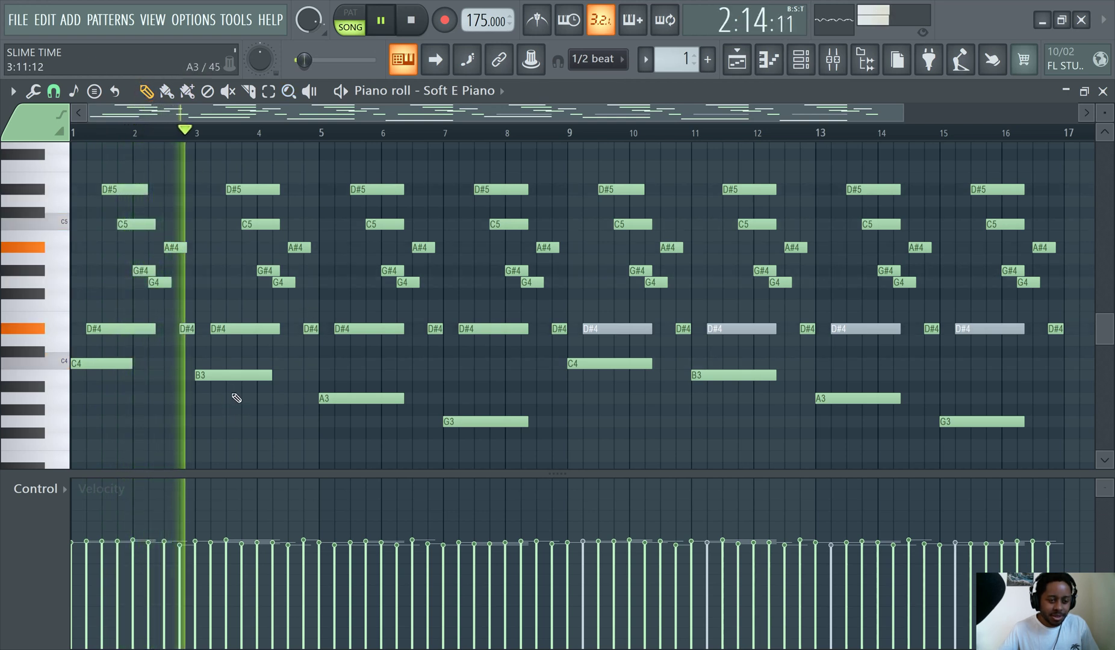
right_click(229, 376)
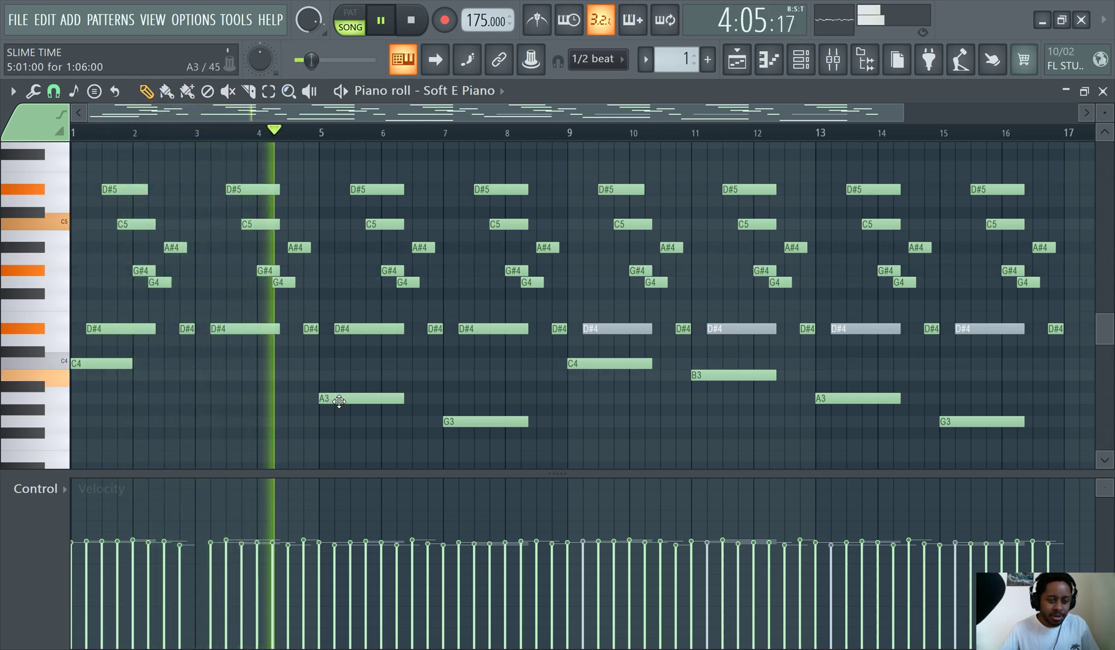
right_click(343, 399)
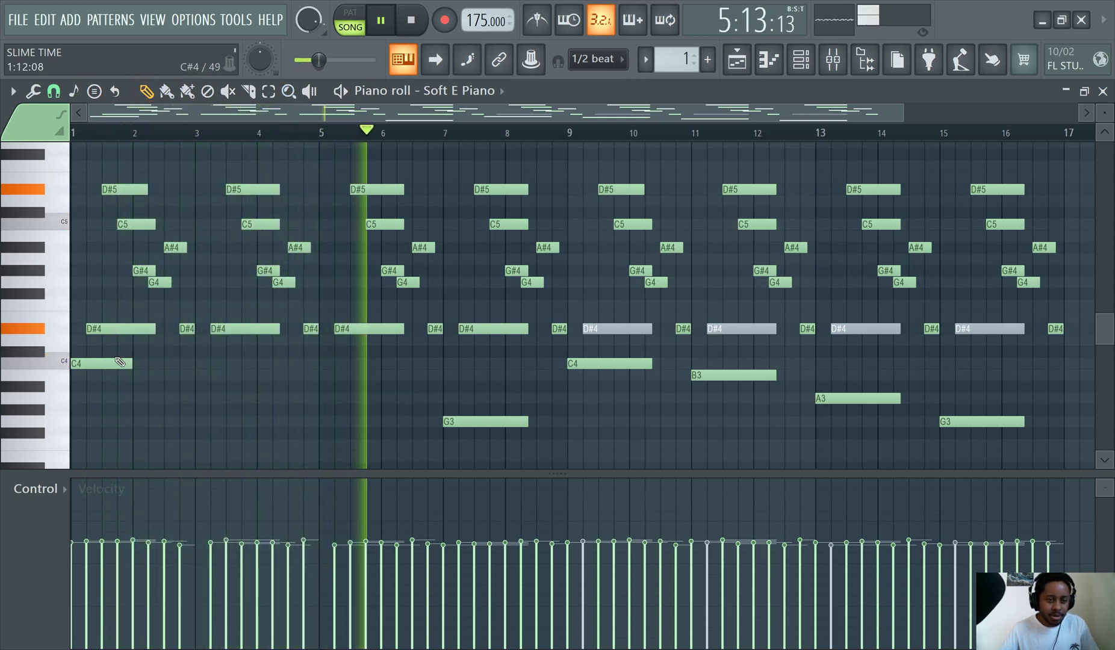
key("ctrl+z")
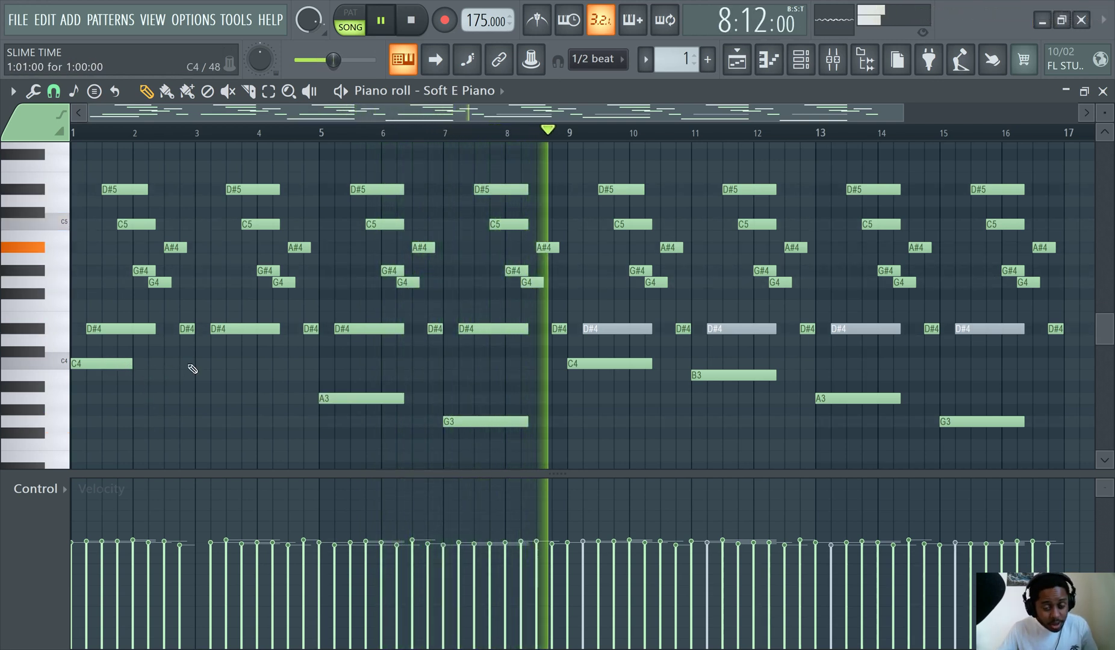
left_click(380, 25)
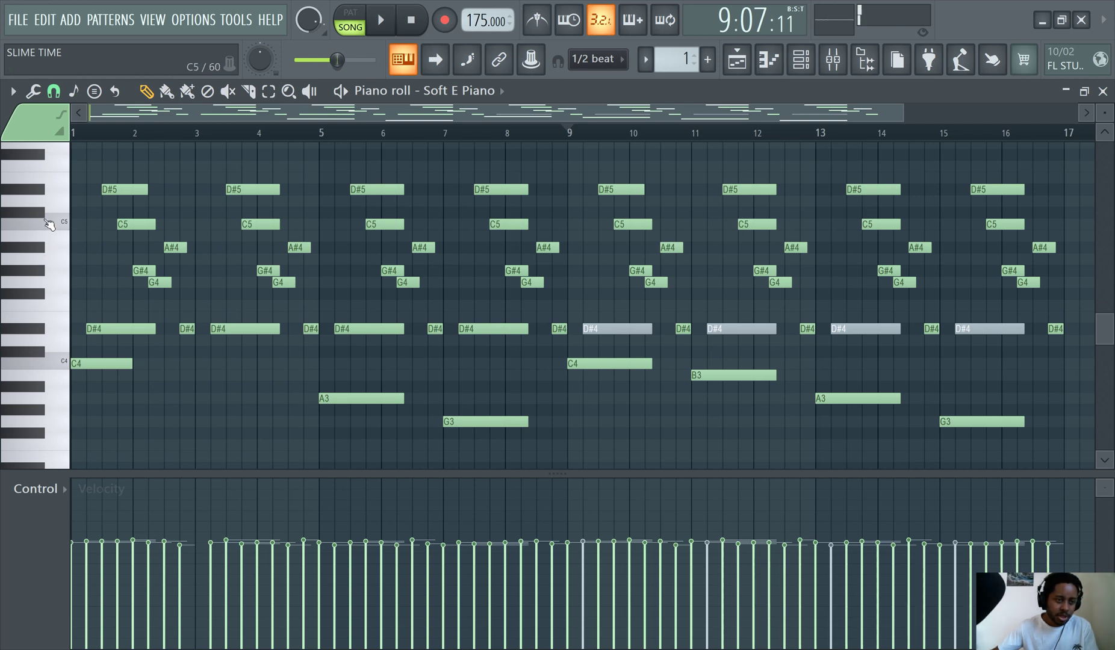
left_click(53, 198)
scroll(85, 325, "down", 3)
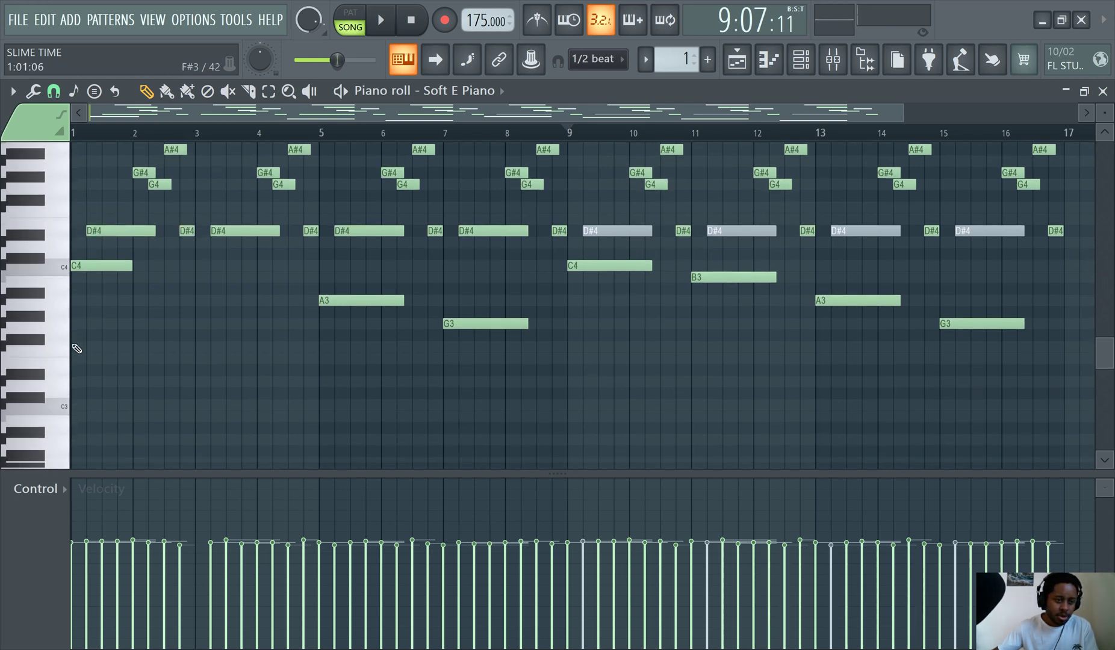
left_click(40, 364)
left_click(47, 338)
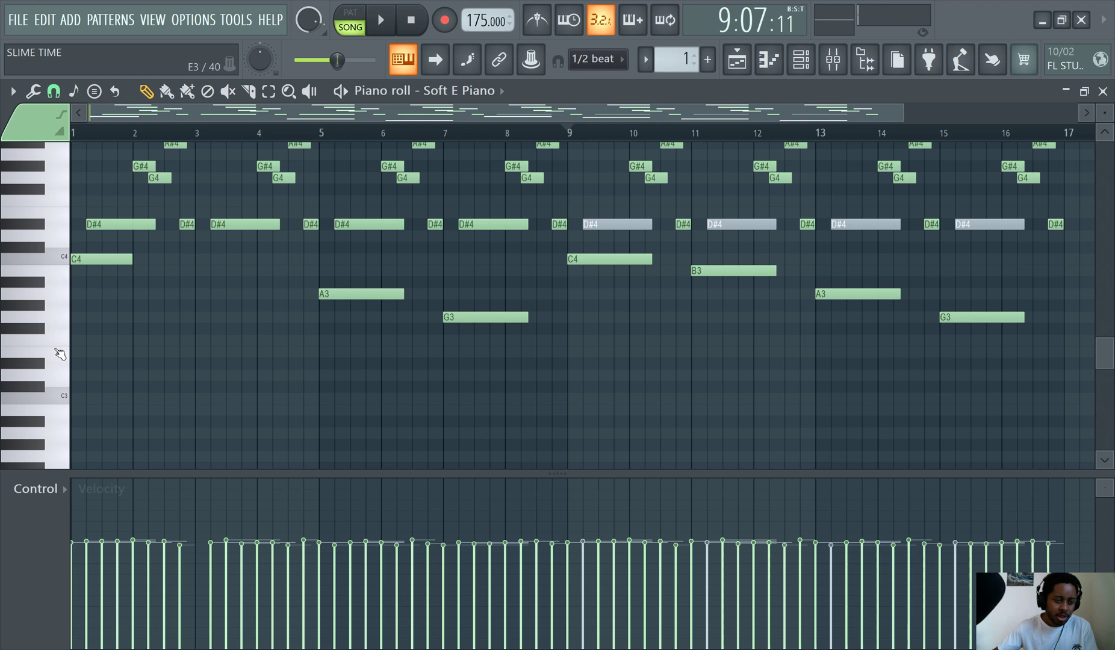
left_click(120, 387)
left_click_drag(239, 397, 240, 329)
left_click(313, 375)
right_click(283, 329)
right_click(337, 374)
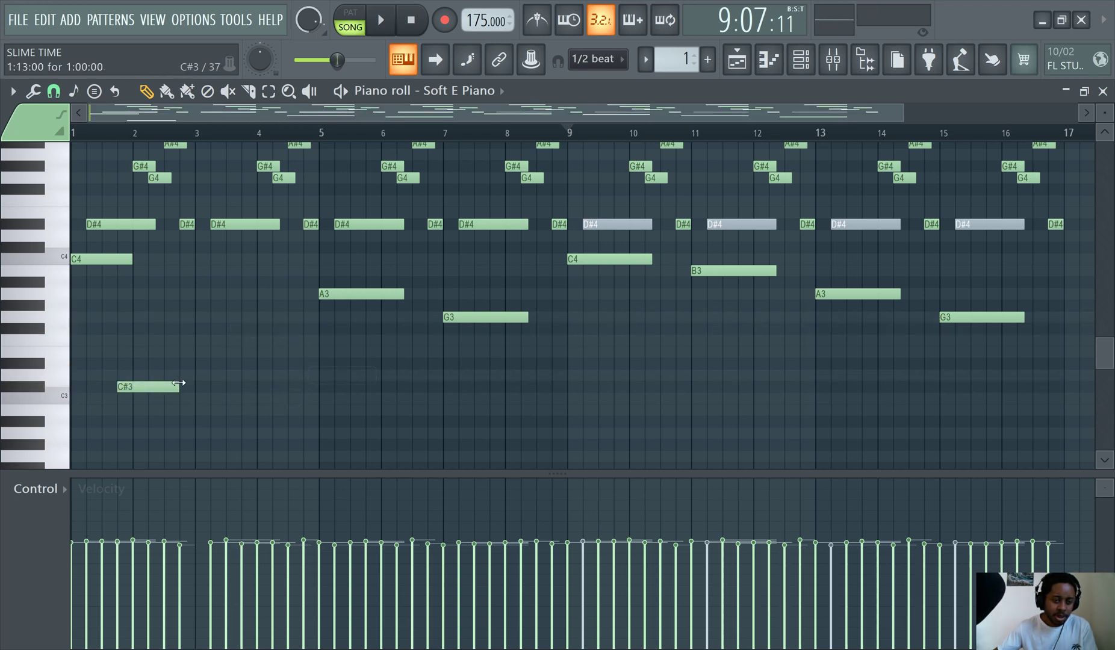
right_click(144, 386)
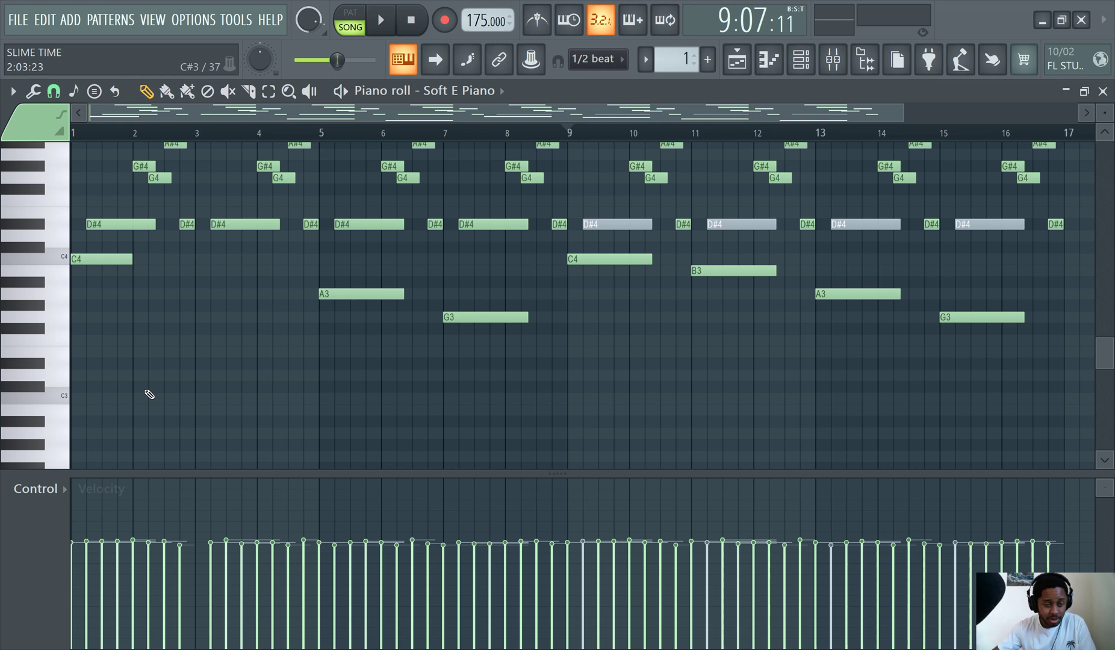
scroll(289, 346, "up", 2)
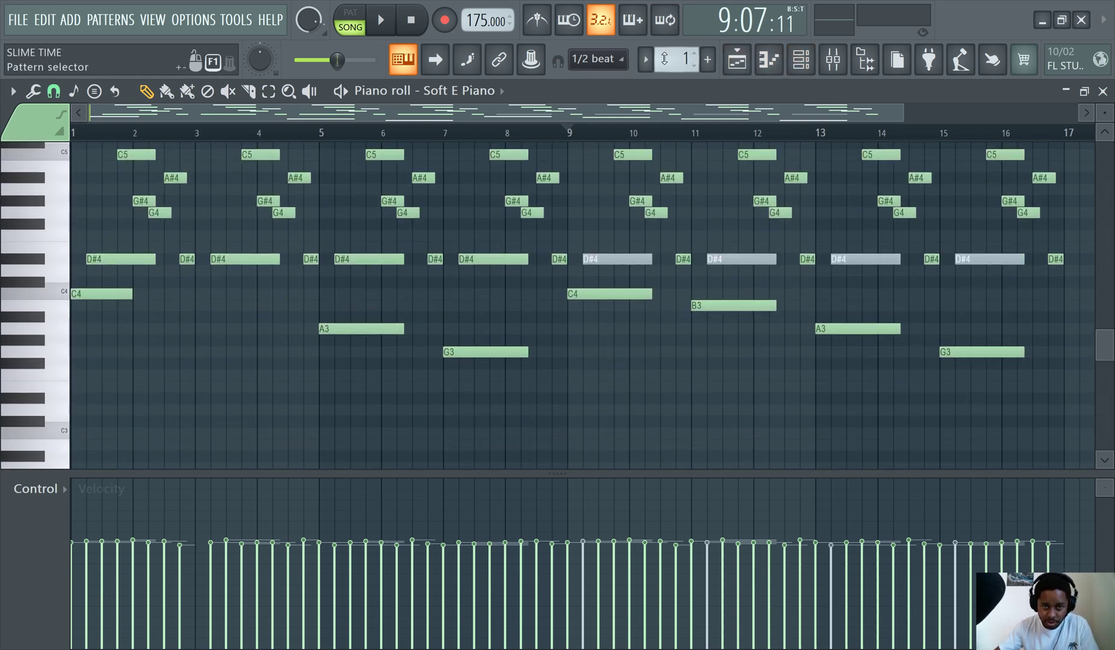
Step: In Pattern 2, fill every second step of the 808 HiHat channel with hits
scroll(676, 58, "up", 1)
left_click(800, 59)
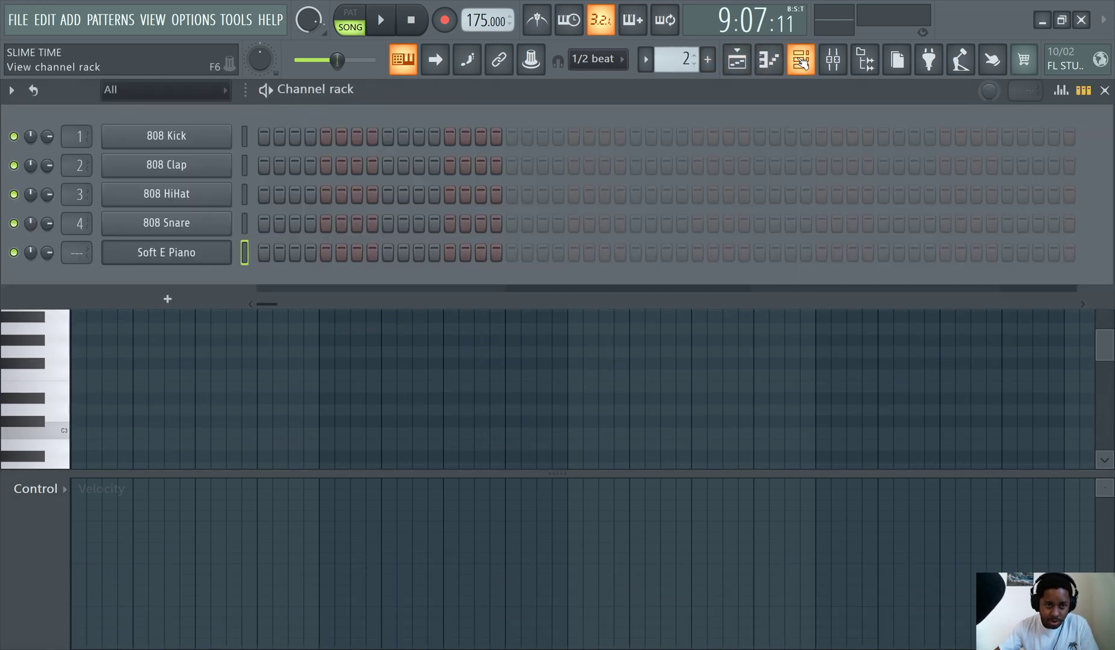
left_click(242, 194)
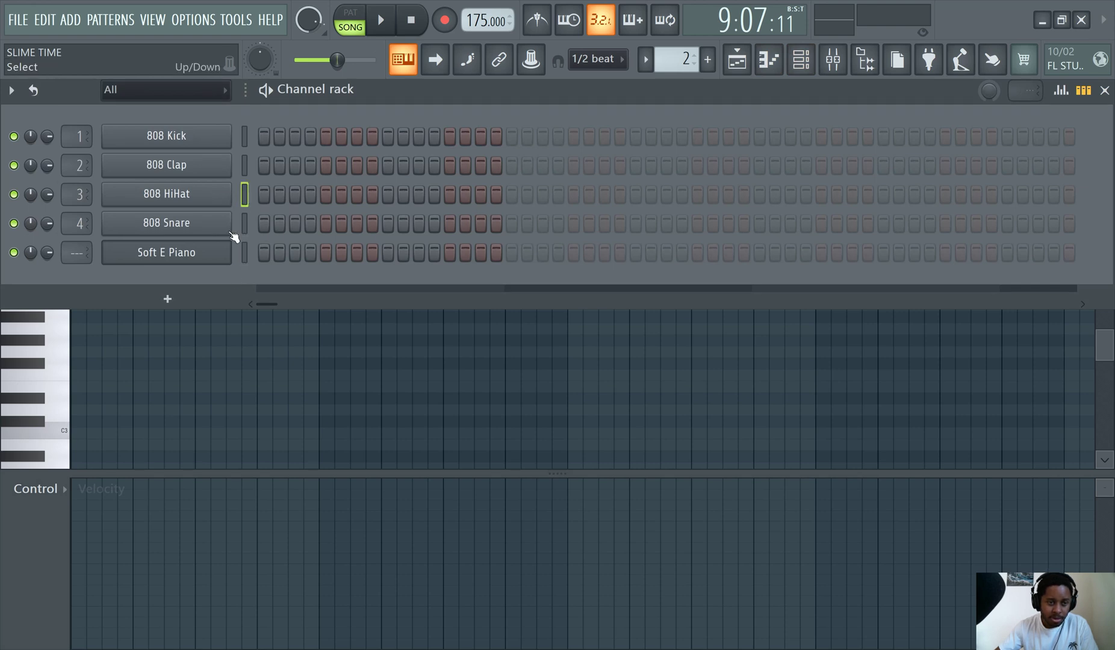
right_click(206, 198)
left_click(462, 250)
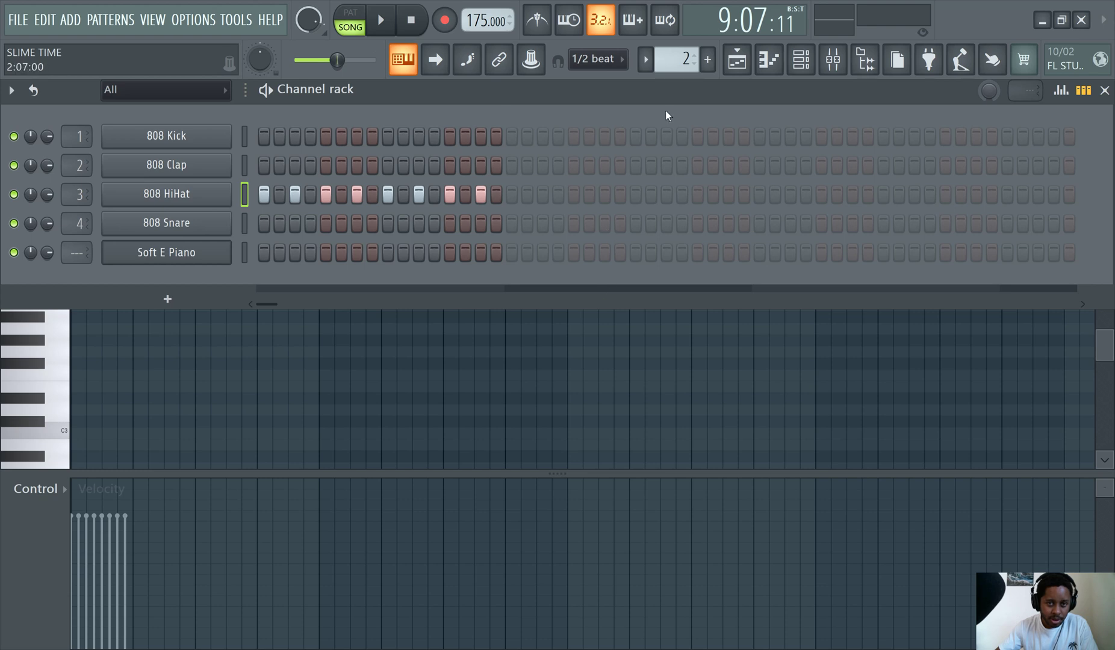
Step: Show the hi-hat pattern's notes in the piano roll and play them back from the start
left_click(402, 59)
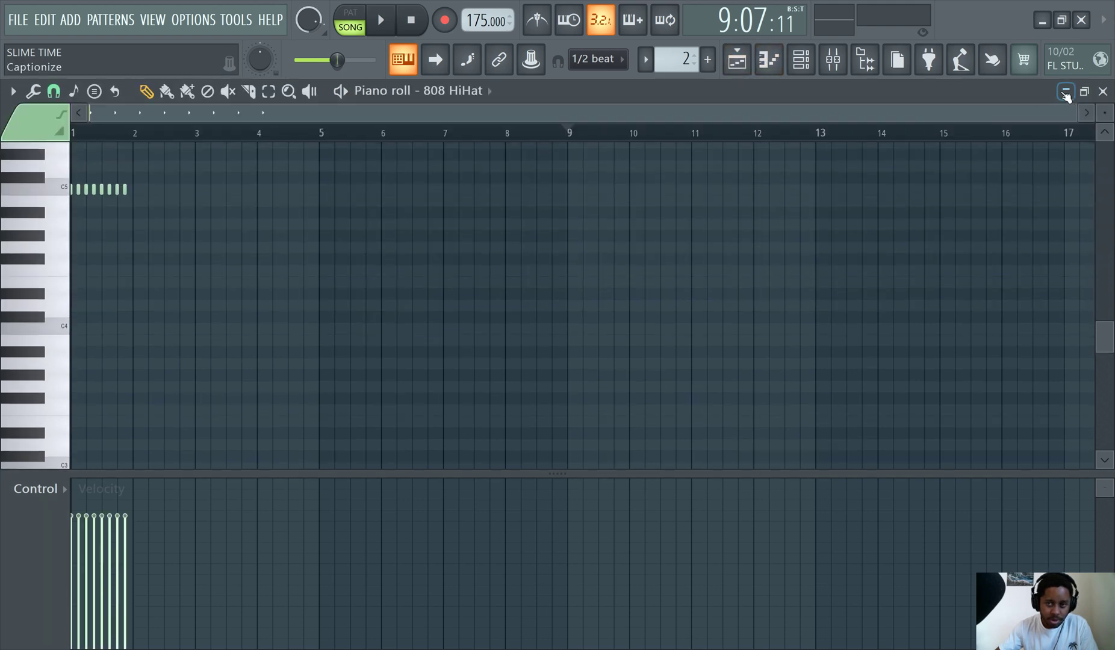
left_click_drag(1076, 118, 538, 116)
scroll(373, 313, "up", 3)
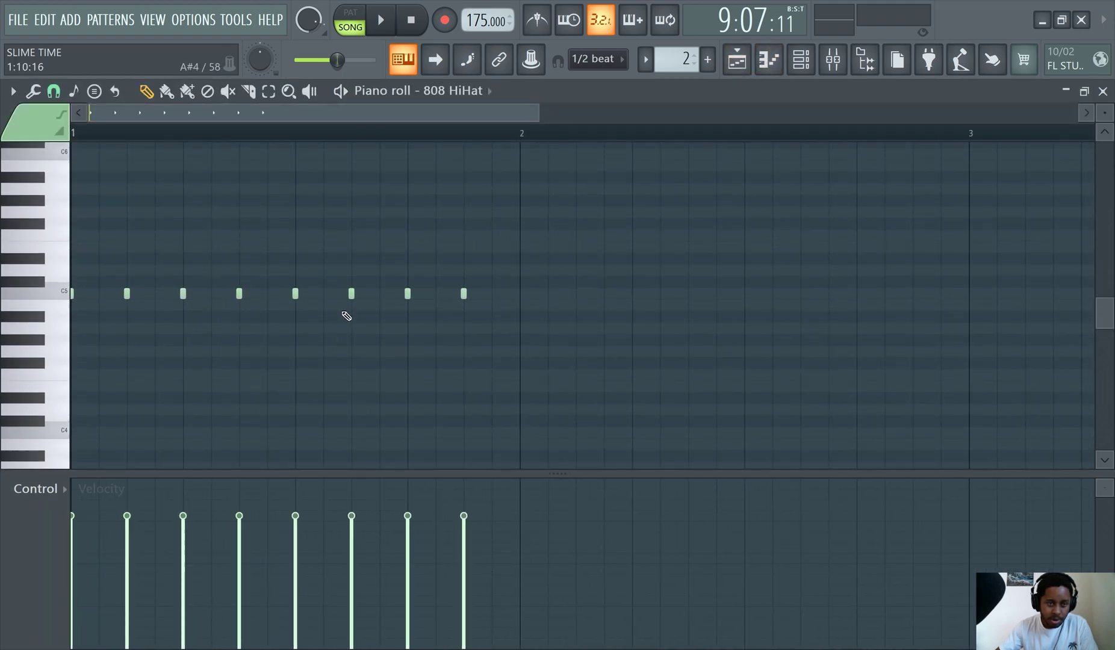
left_click_drag(337, 65, 298, 63)
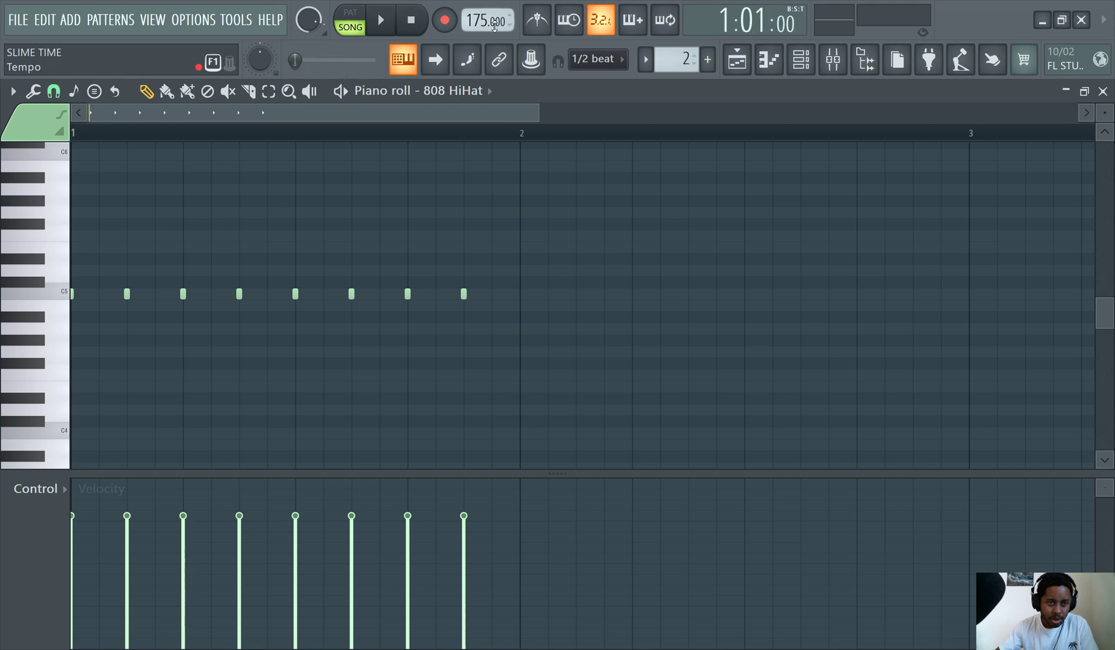
left_click(380, 20)
key("space")
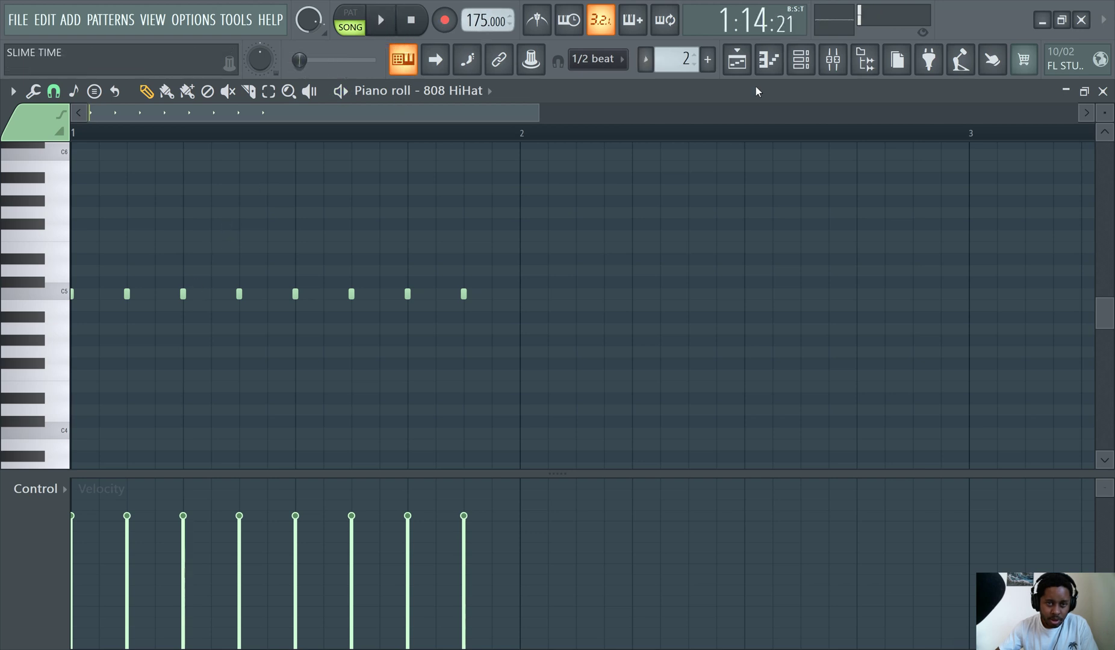
Step: Place a Pattern 2 clip on Track 2 from bar 1 to bar 9, then resume playback
left_click(737, 59)
left_click_drag(142, 252, 108, 261)
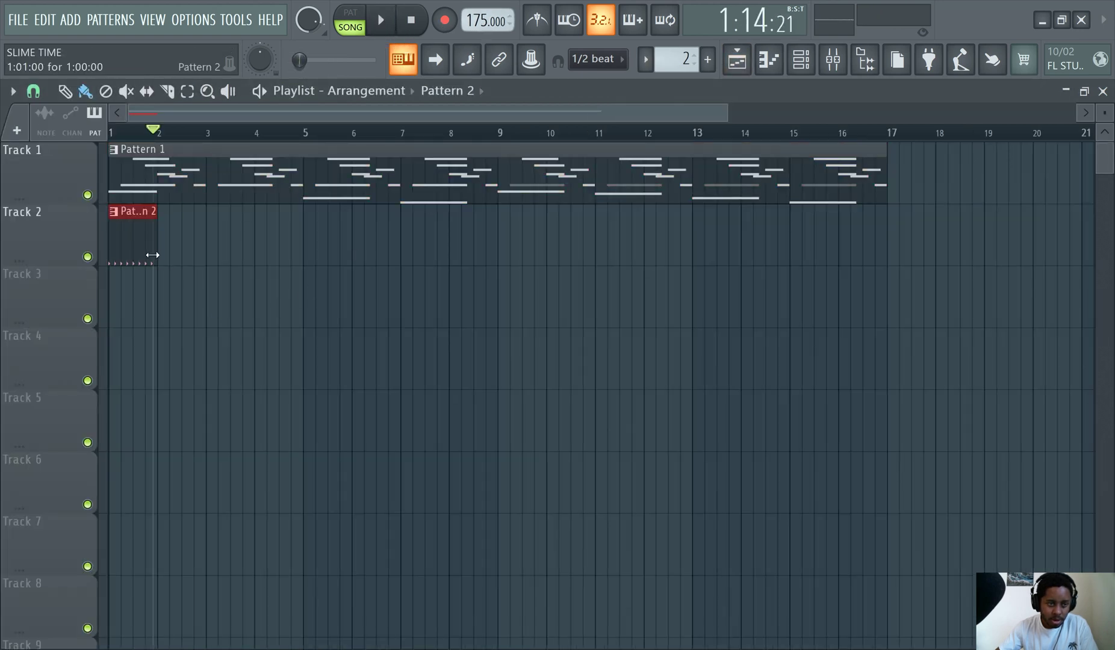
left_click_drag(213, 257, 511, 245)
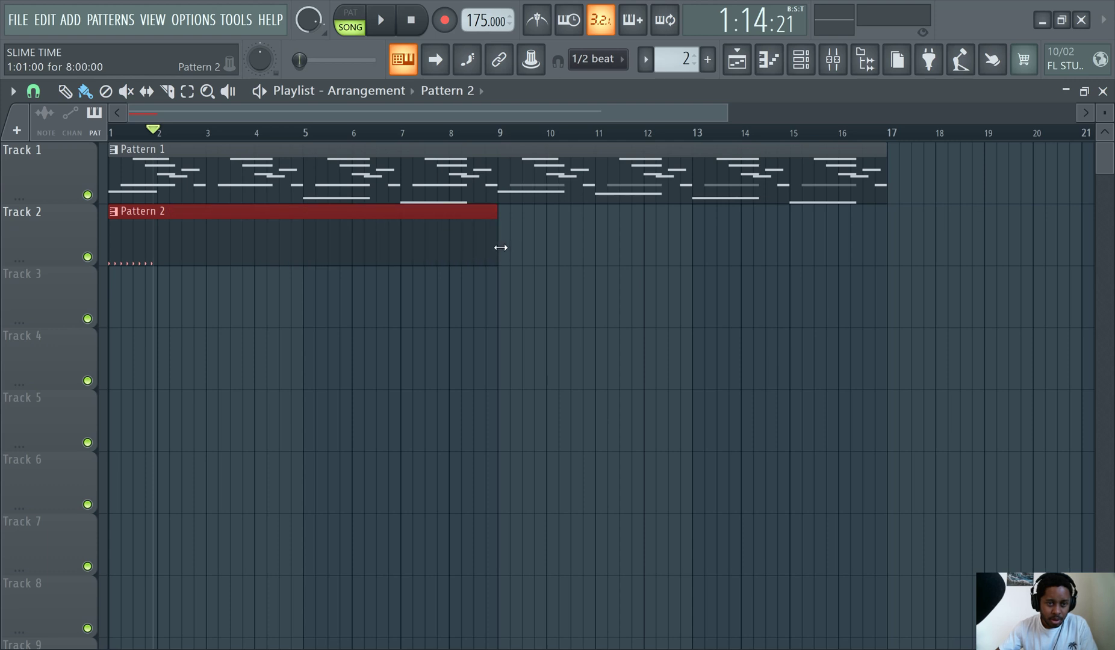
left_click(737, 59)
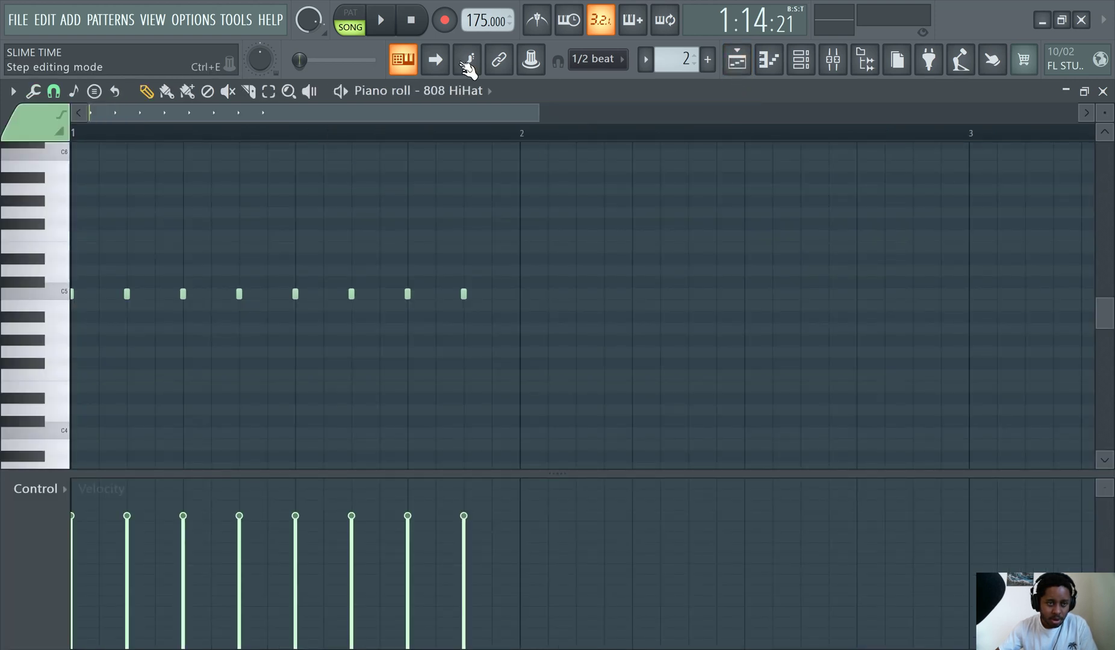
key("space")
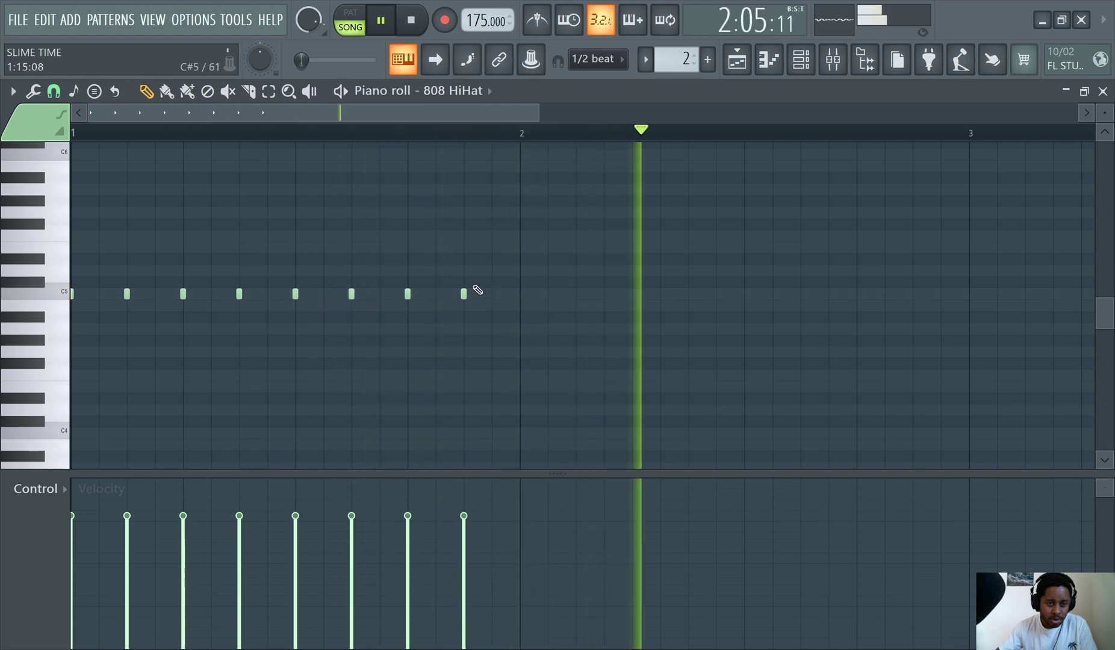
Step: Delete the four off-beat hi-hat notes in bar 1 and add a short C5 hit at bar 2
right_click(126, 294)
right_click(239, 294)
right_click(351, 294)
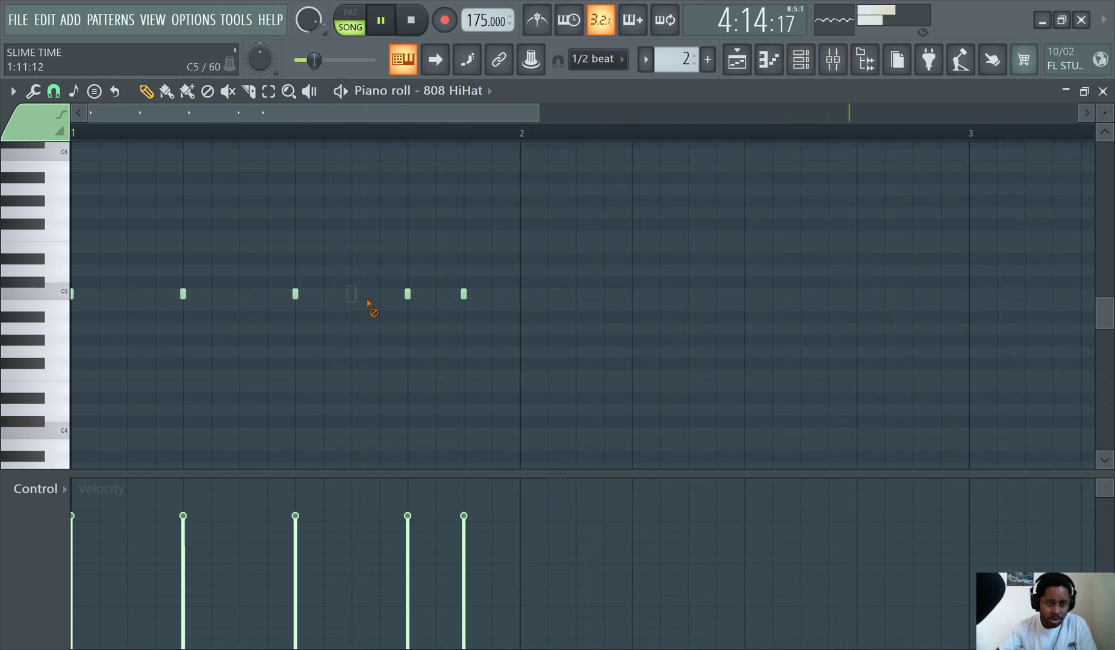
right_click(463, 295)
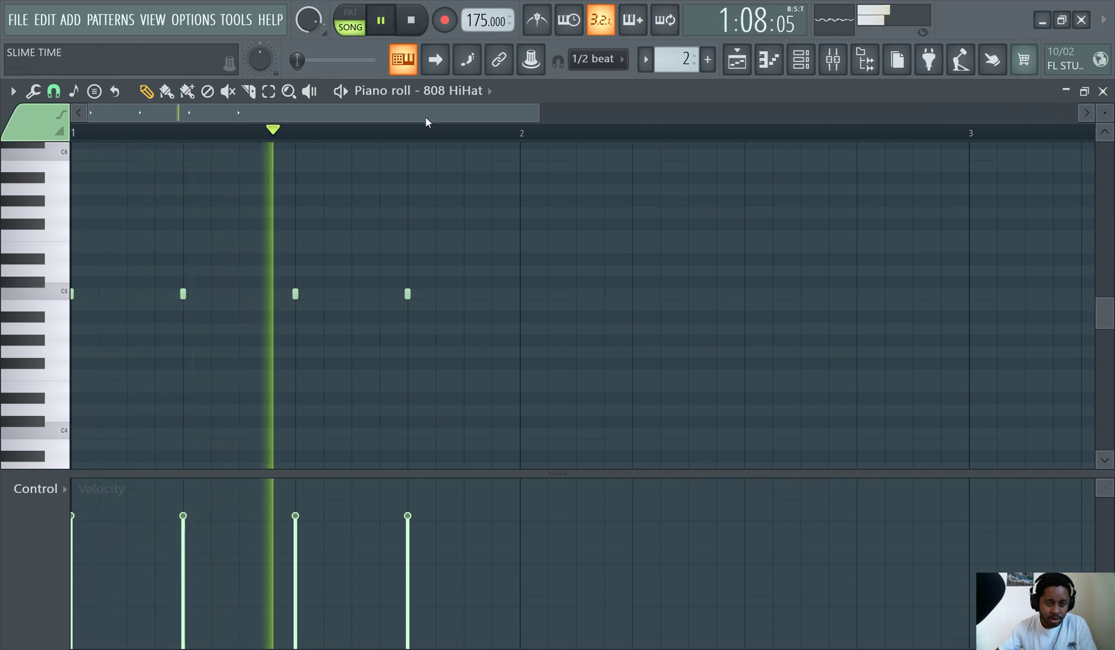
left_click(522, 294)
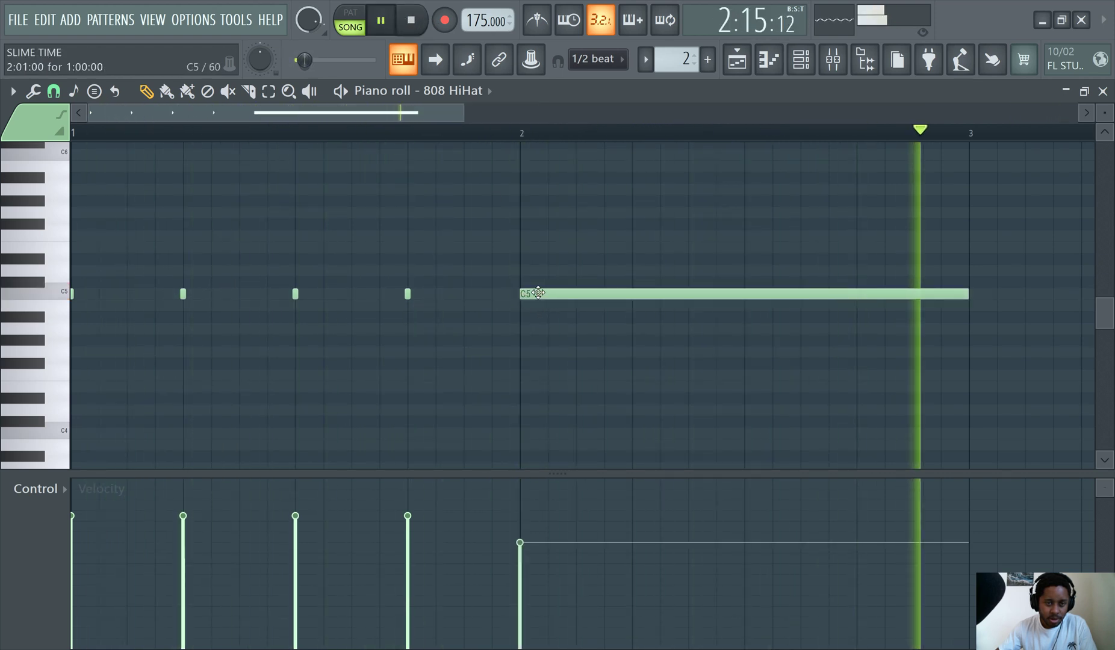
right_click(522, 294)
left_click(523, 294)
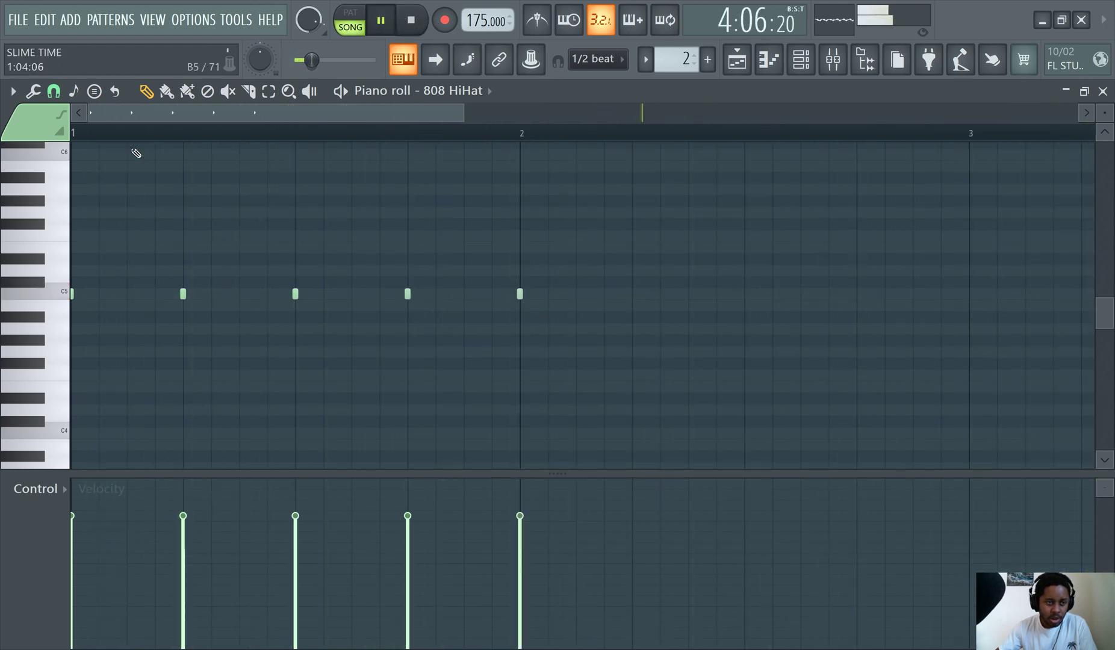
Step: With snap at 1/3 beat, add two triplet hi-hat hits in each of beats 3 and 4
left_click(13, 91)
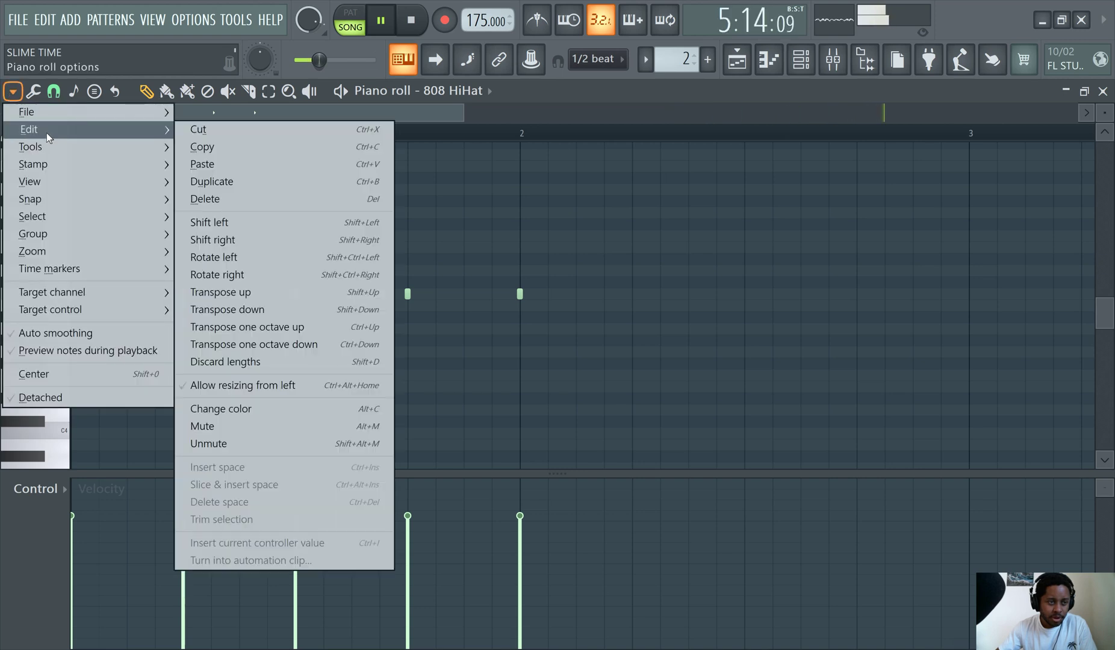
mouse_move(87, 164)
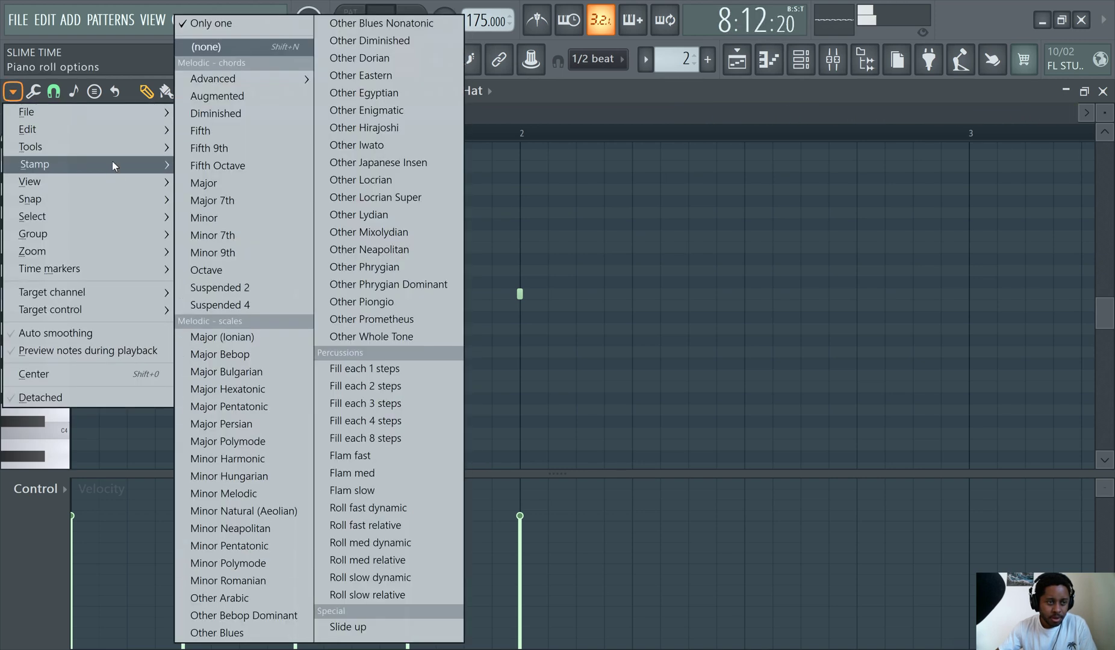
mouse_move(135, 199)
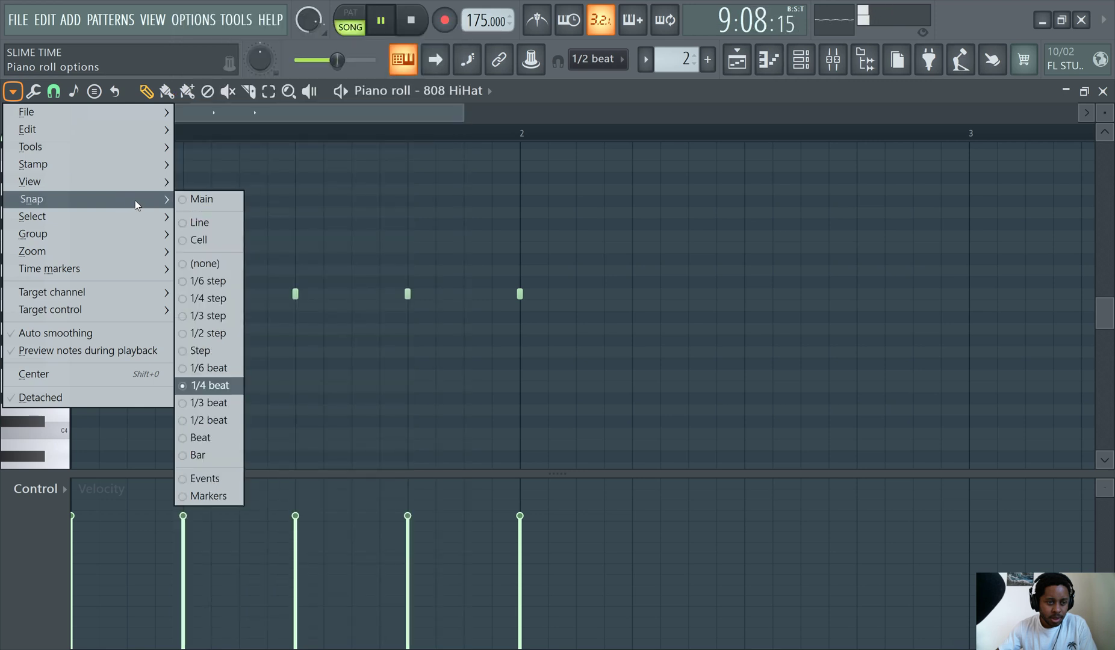
left_click(221, 405)
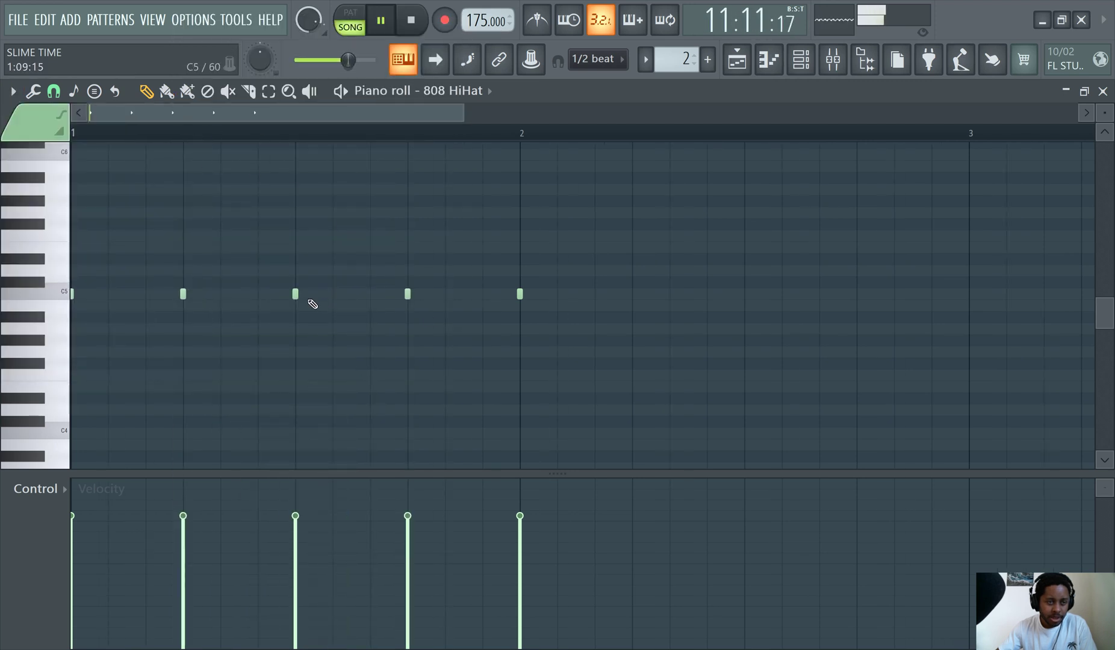
left_click(333, 294)
left_click(371, 294)
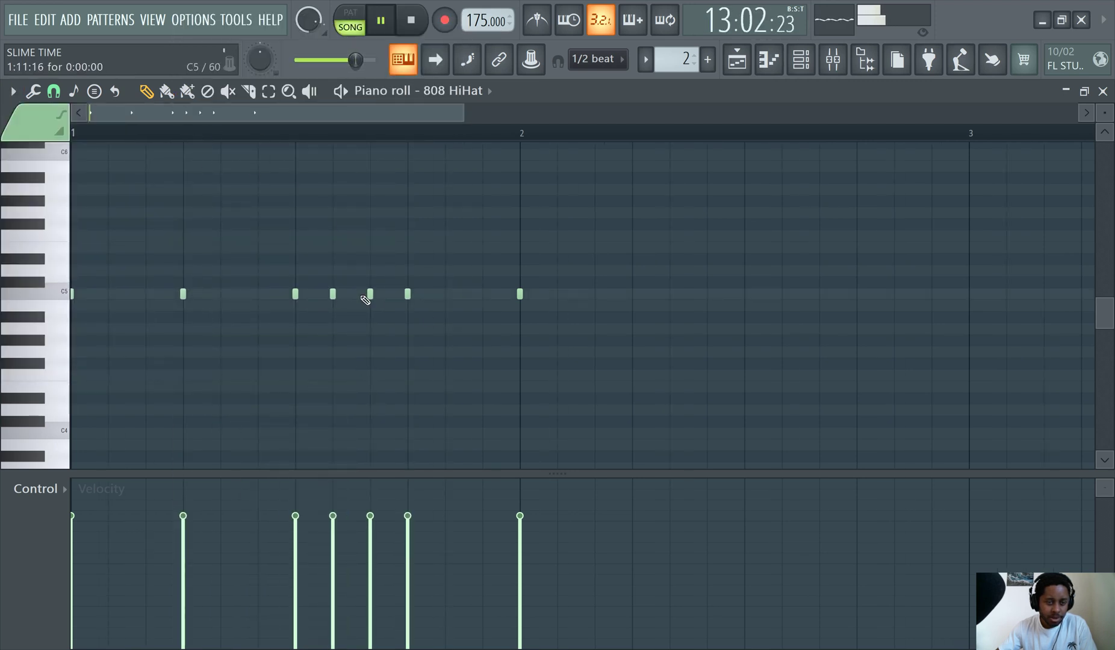
left_click(445, 294)
left_click(482, 294)
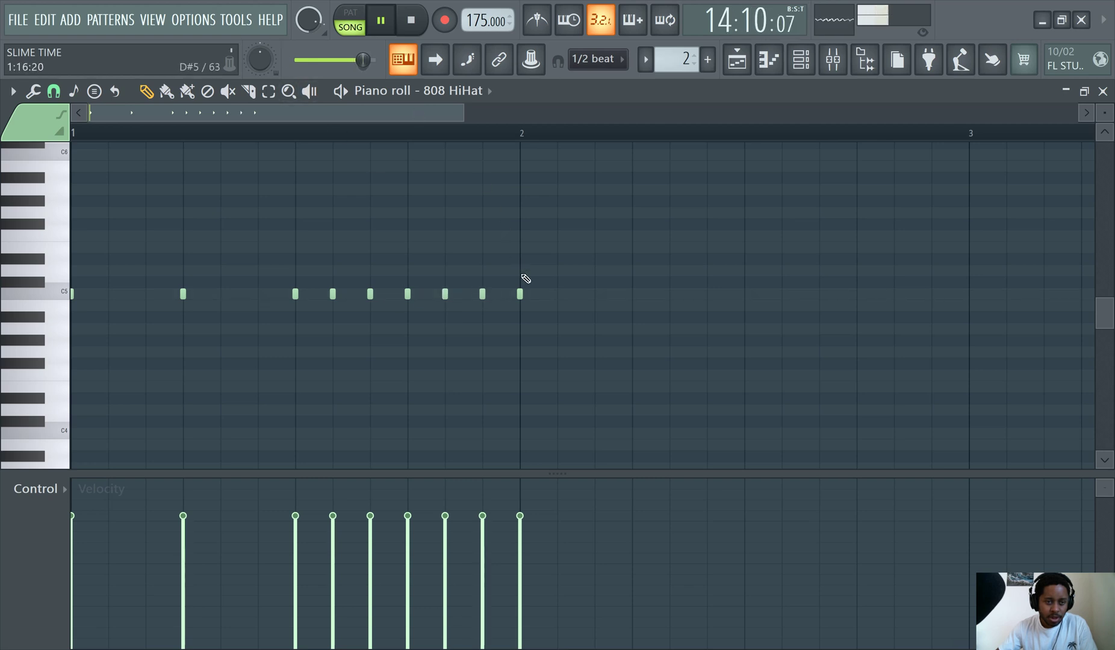
Step: With snap at 1/2 beat, add a hi-hat hit after beat 2 and replay from the start
left_click(12, 91)
mouse_move(61, 187)
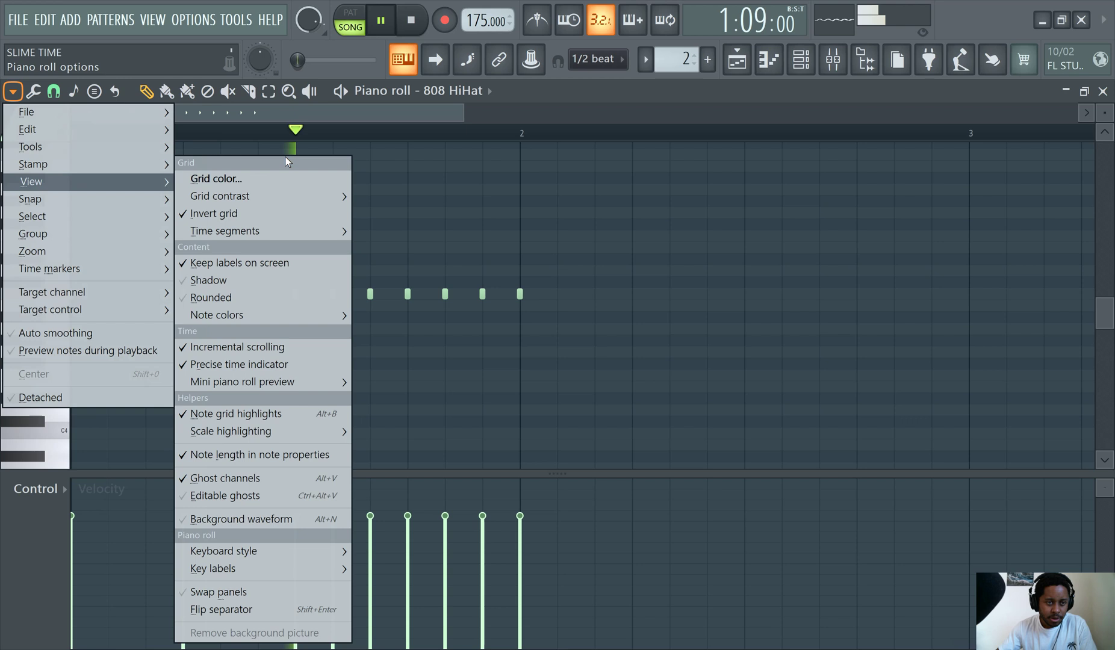
mouse_move(105, 202)
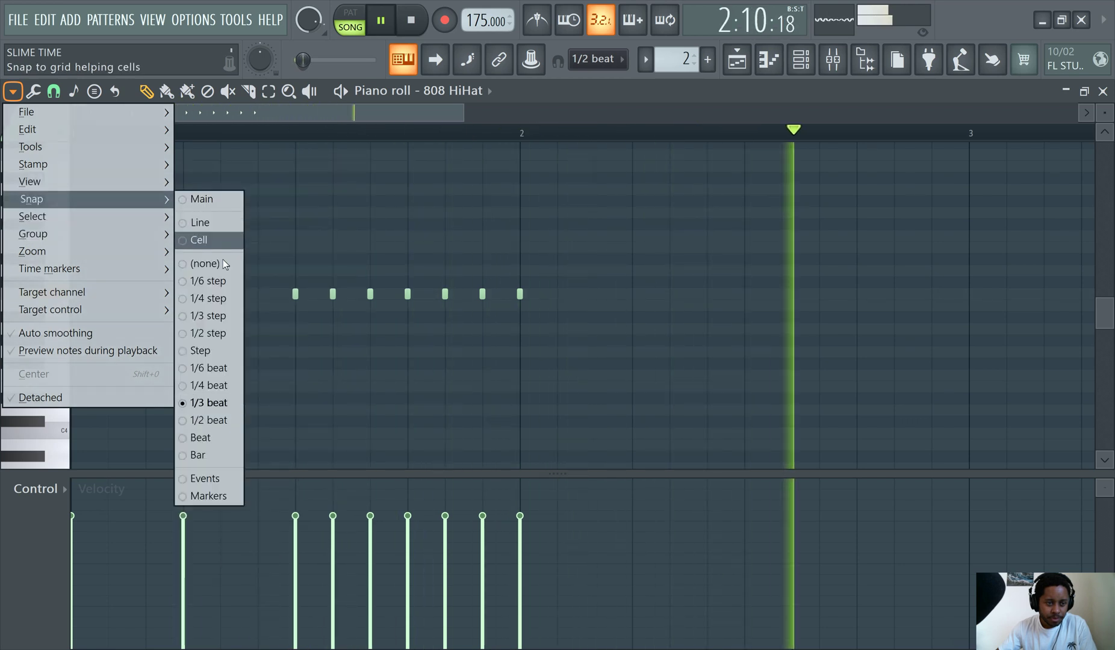
left_click(210, 421)
left_click(239, 294)
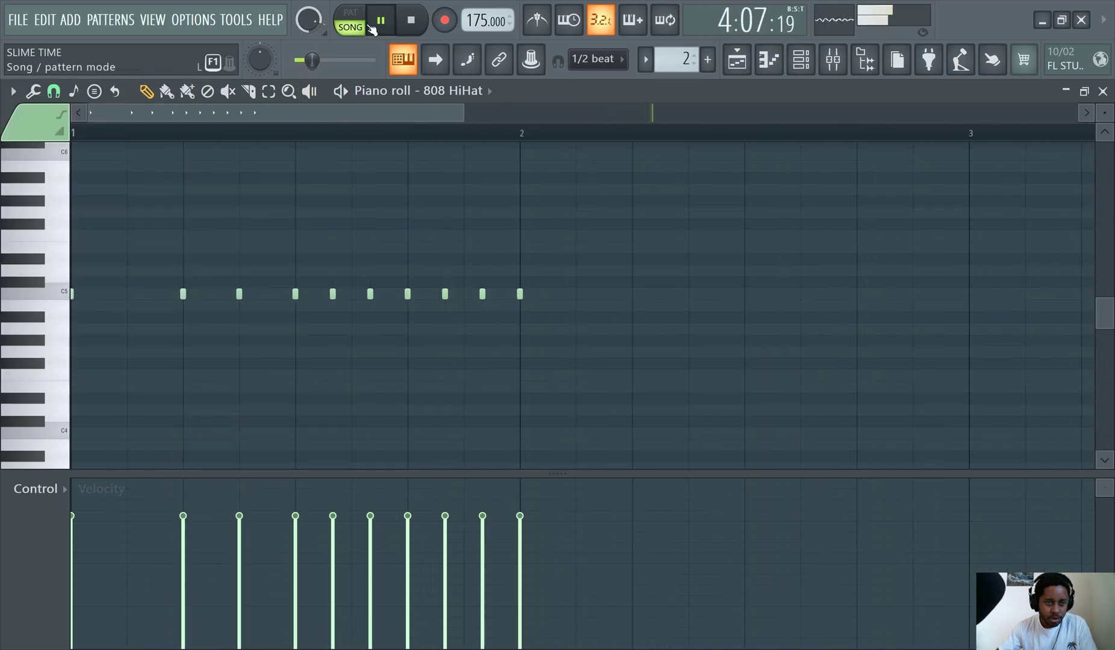
left_click(411, 20)
left_click(381, 20)
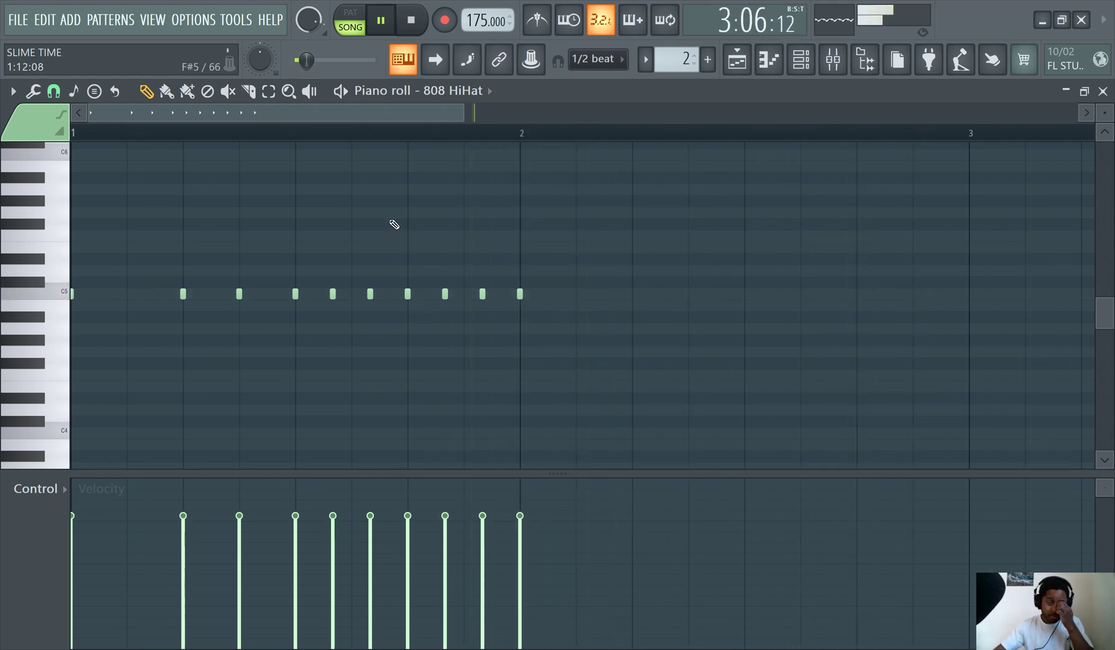
left_click(381, 22)
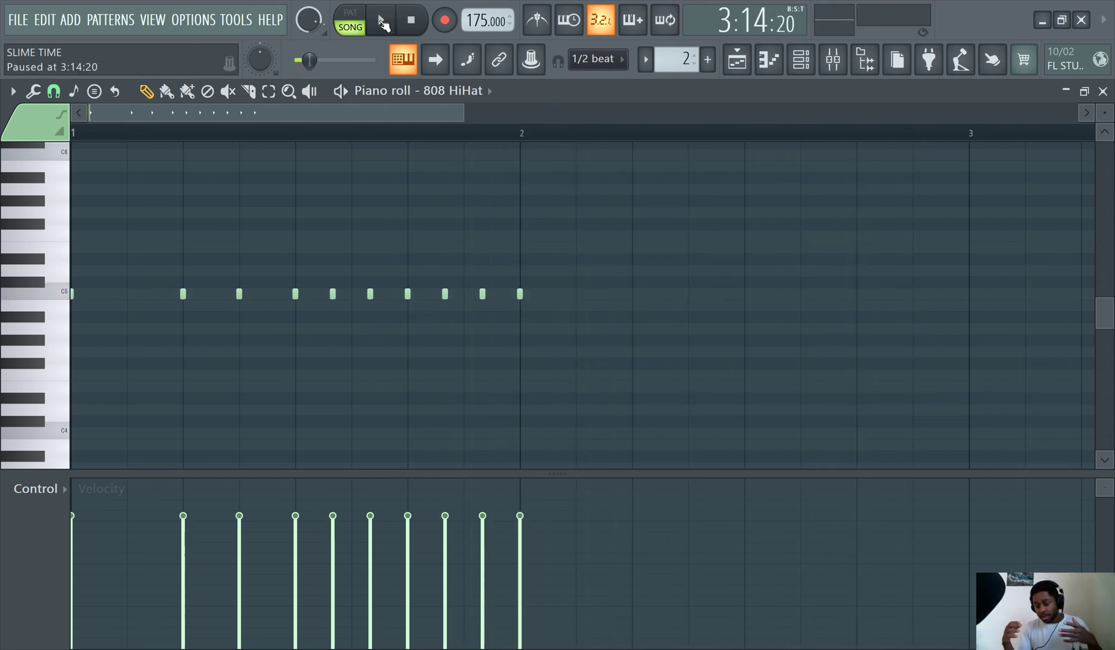